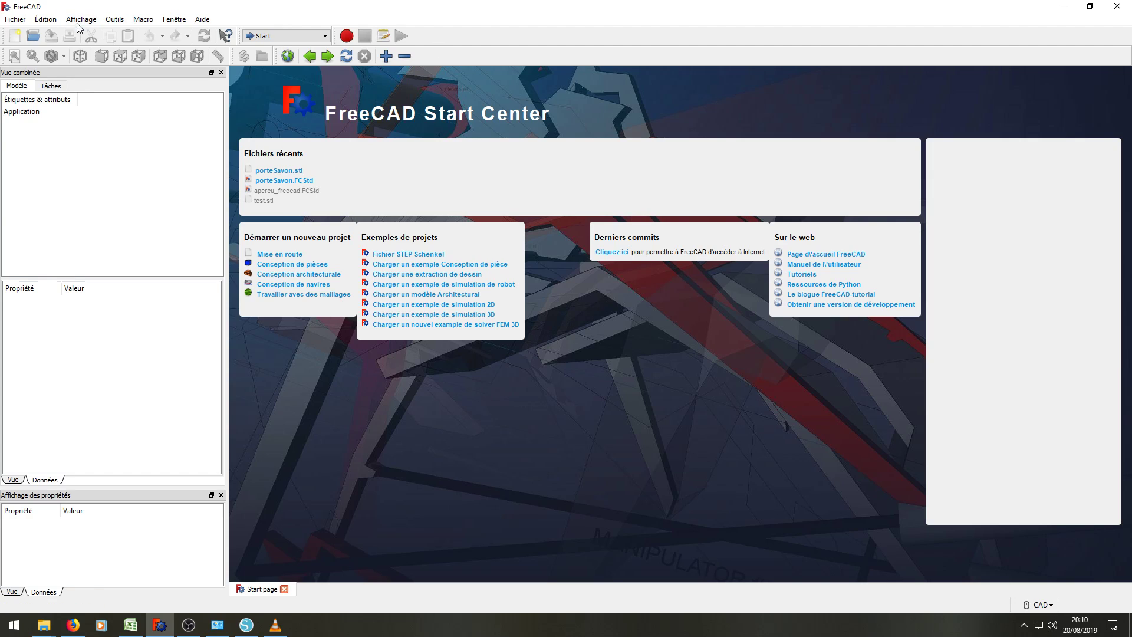
# Start a new document in the Part Design workbench
pyautogui.click(15, 37)
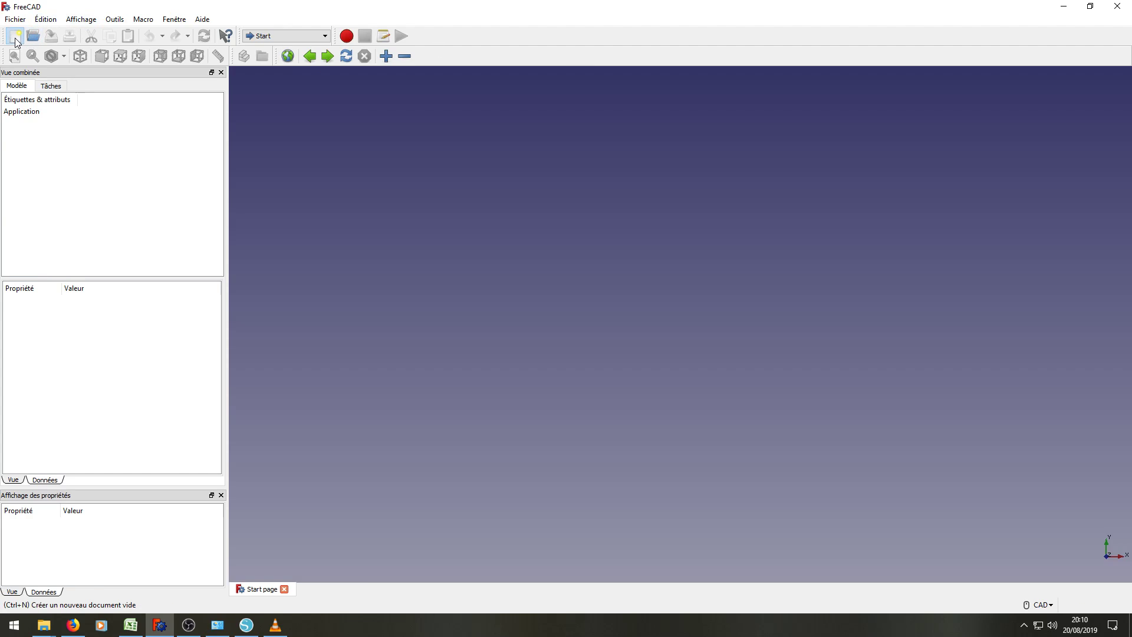
pyautogui.click(326, 36)
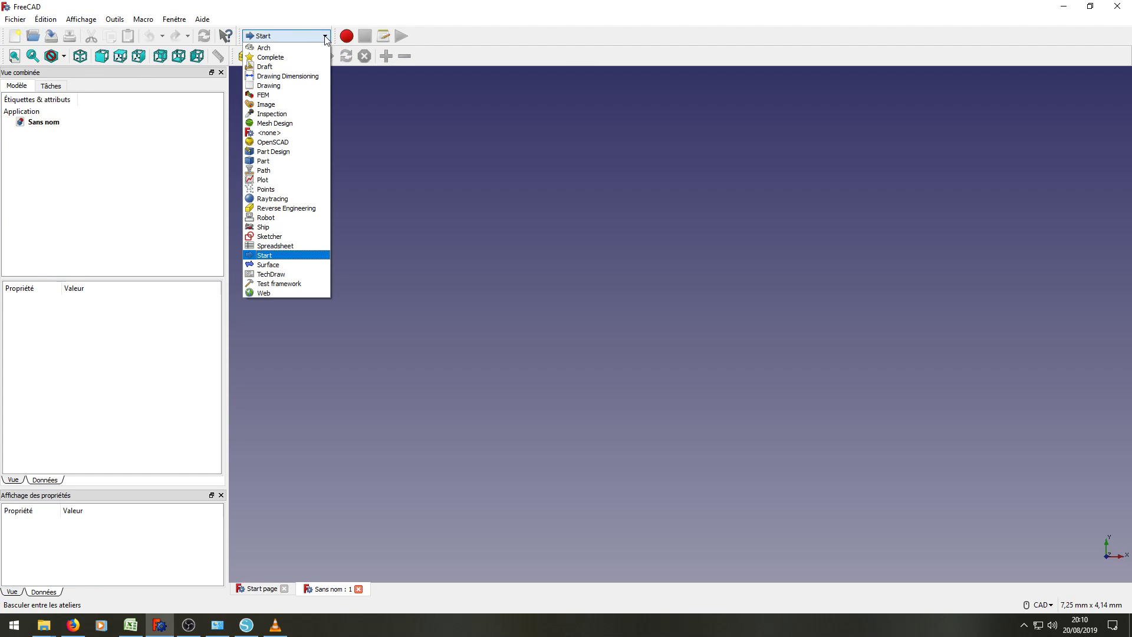
pyautogui.click(294, 152)
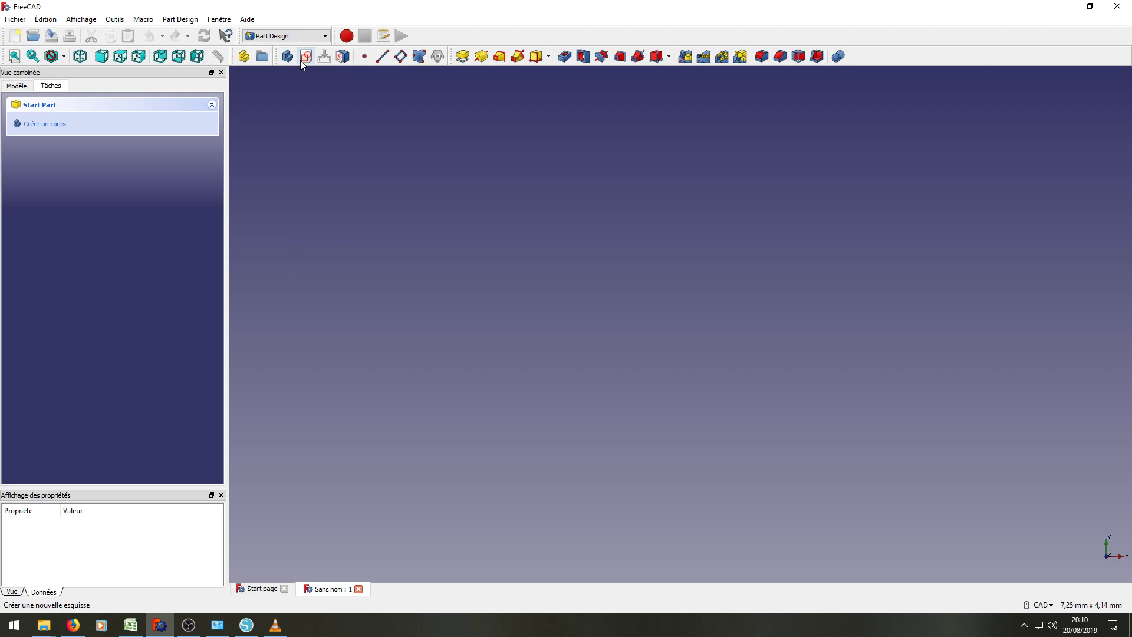
# Sketch a regular hexagon centred on the origin of the XY_Plane and close the sketch
pyautogui.click(308, 57)
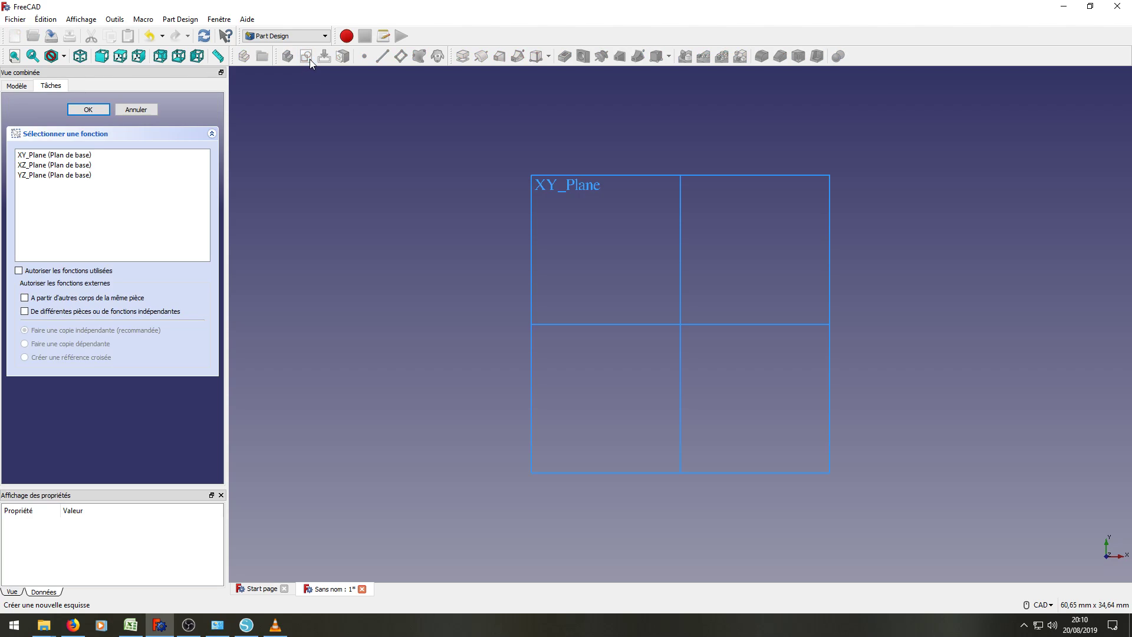
pyautogui.click(57, 155)
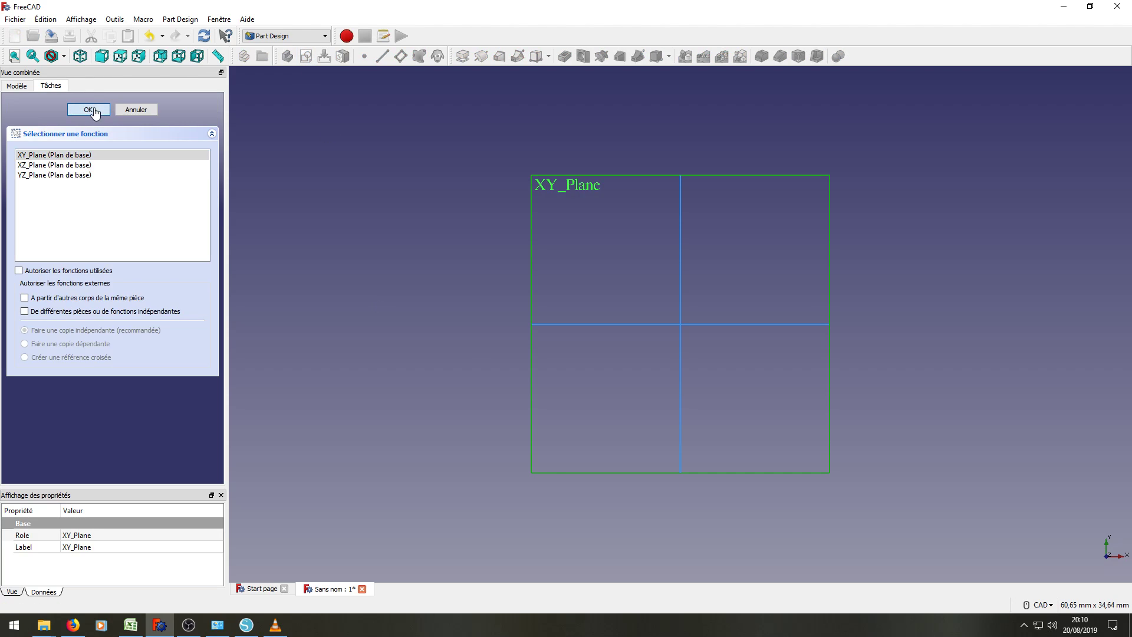
pyautogui.click(92, 110)
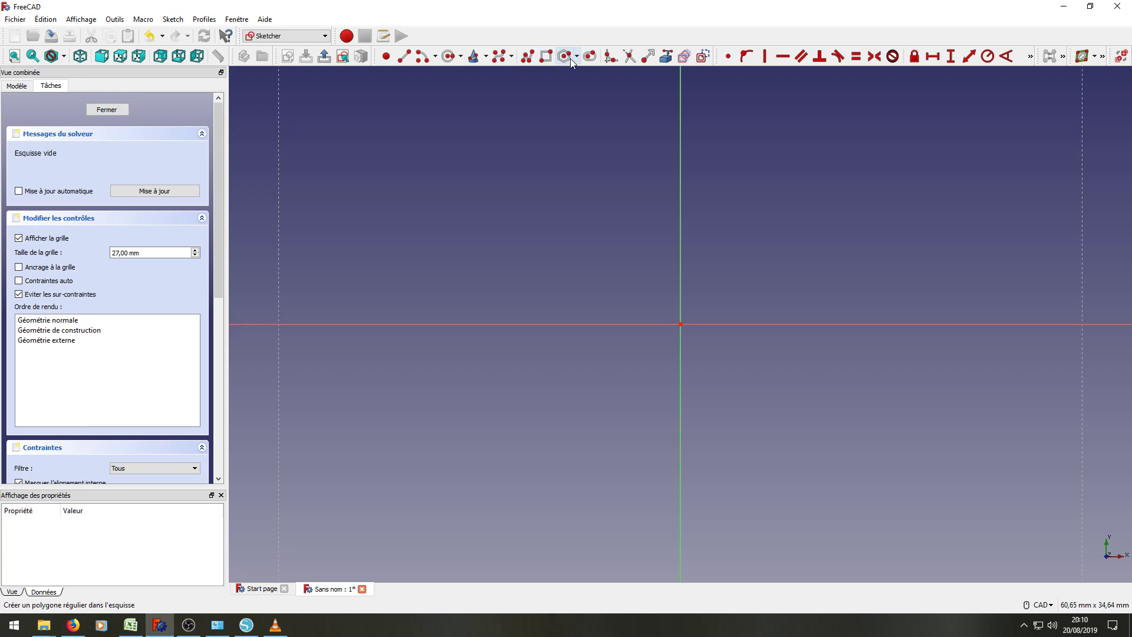
pyautogui.click(568, 56)
pyautogui.click(644, 305)
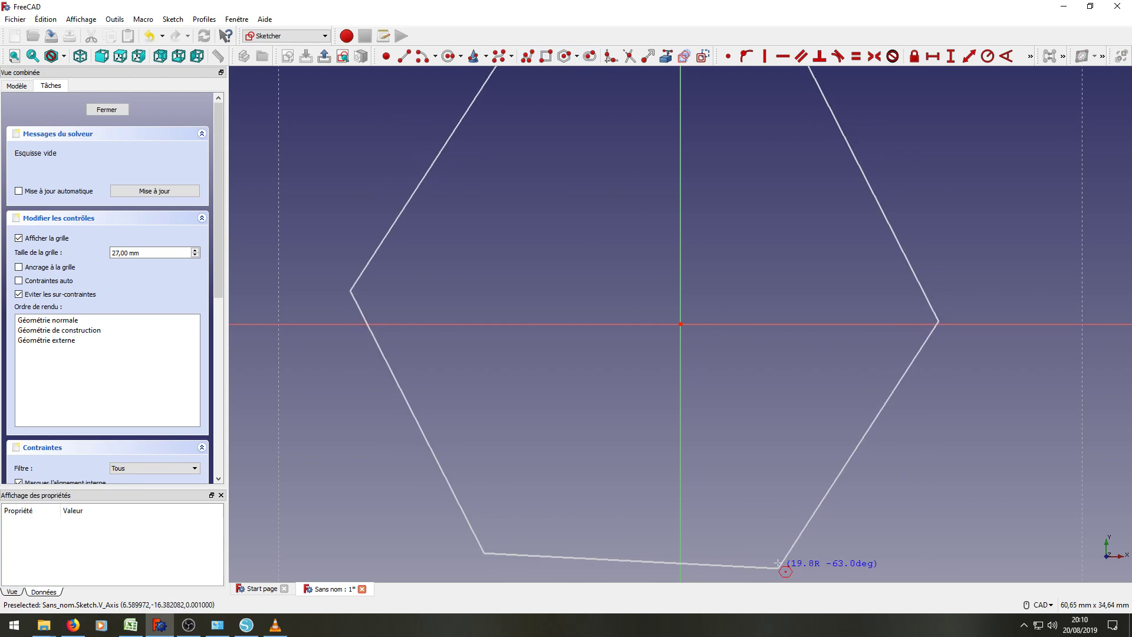
pyautogui.click(793, 522)
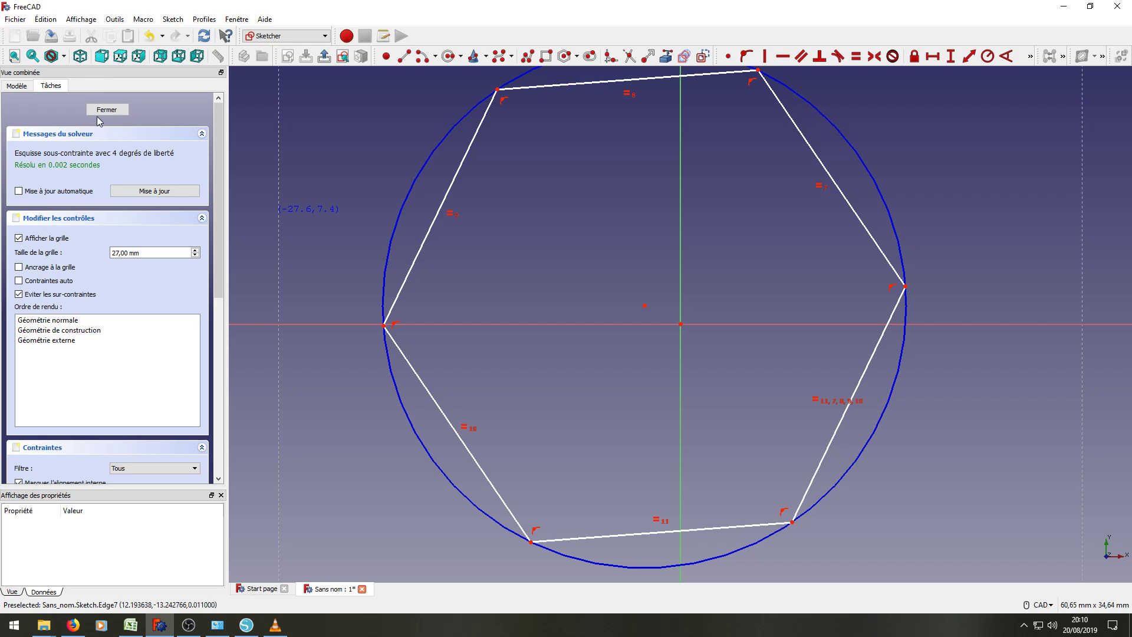
pyautogui.click(114, 110)
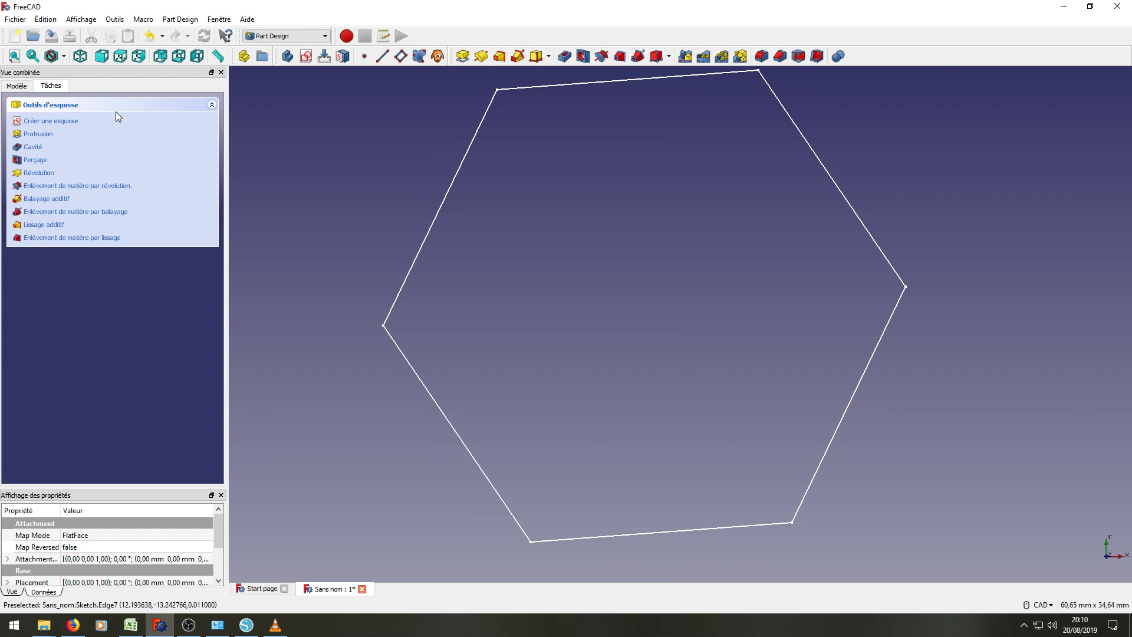
# Pad the hexagon sketch with Two dimensions (10 mm and 20 mm) into a prism
pyautogui.click(19, 87)
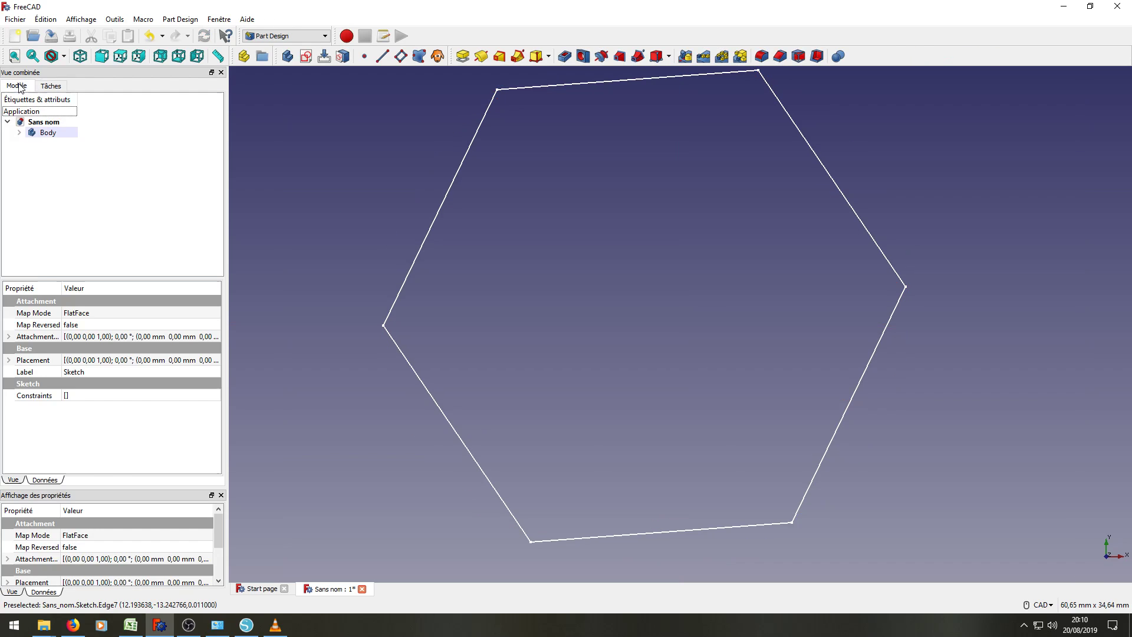
pyautogui.click(20, 132)
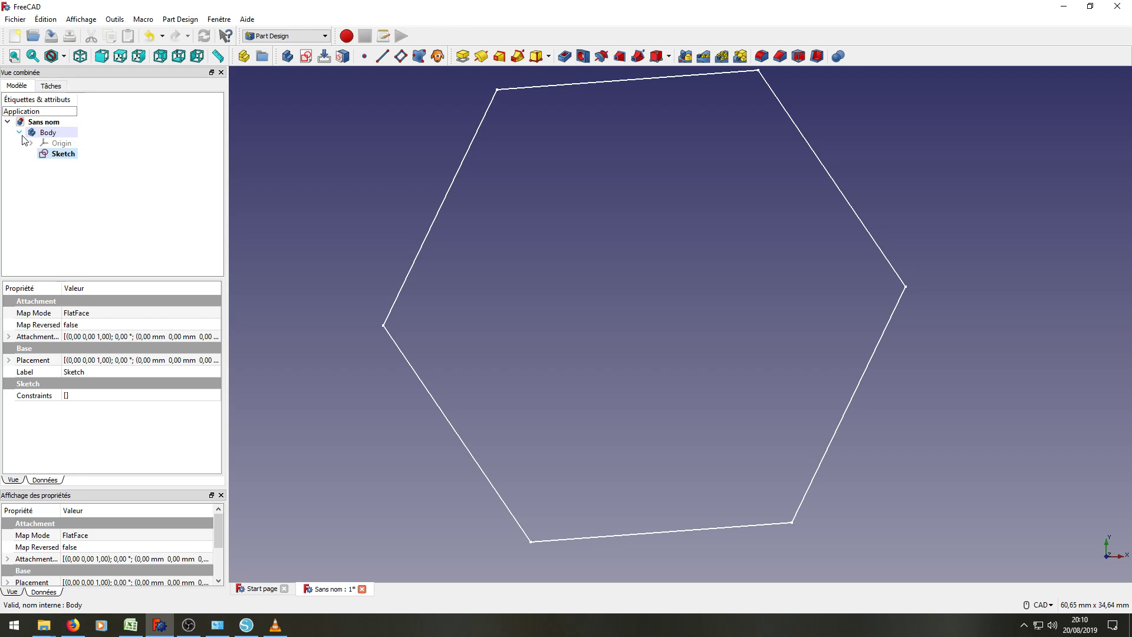
pyautogui.click(64, 154)
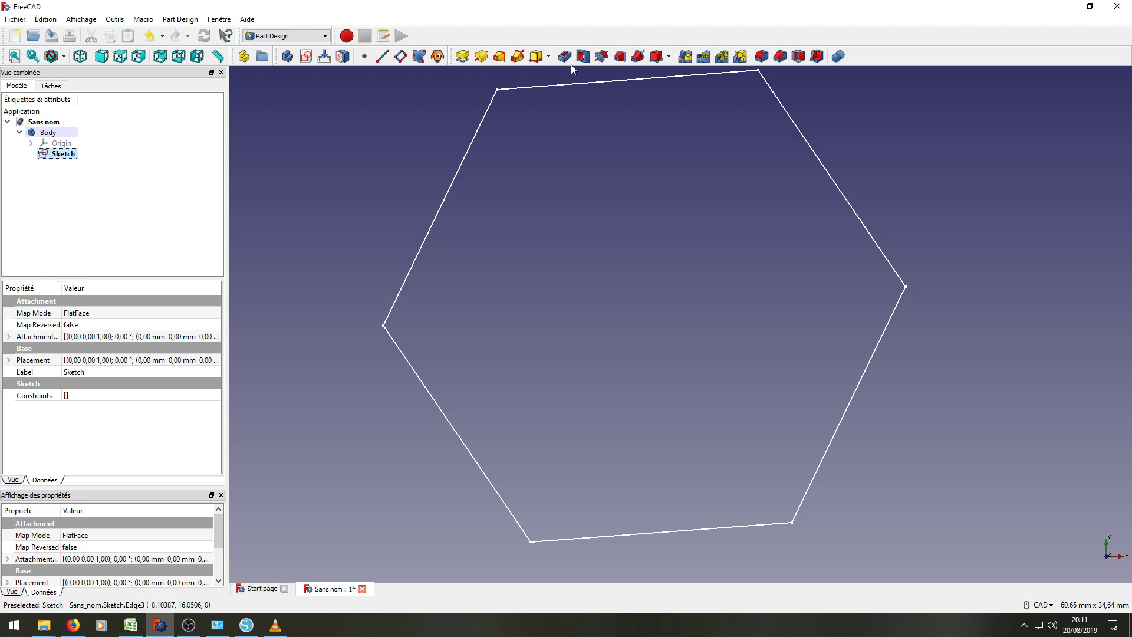
pyautogui.click(463, 56)
pyautogui.click(164, 152)
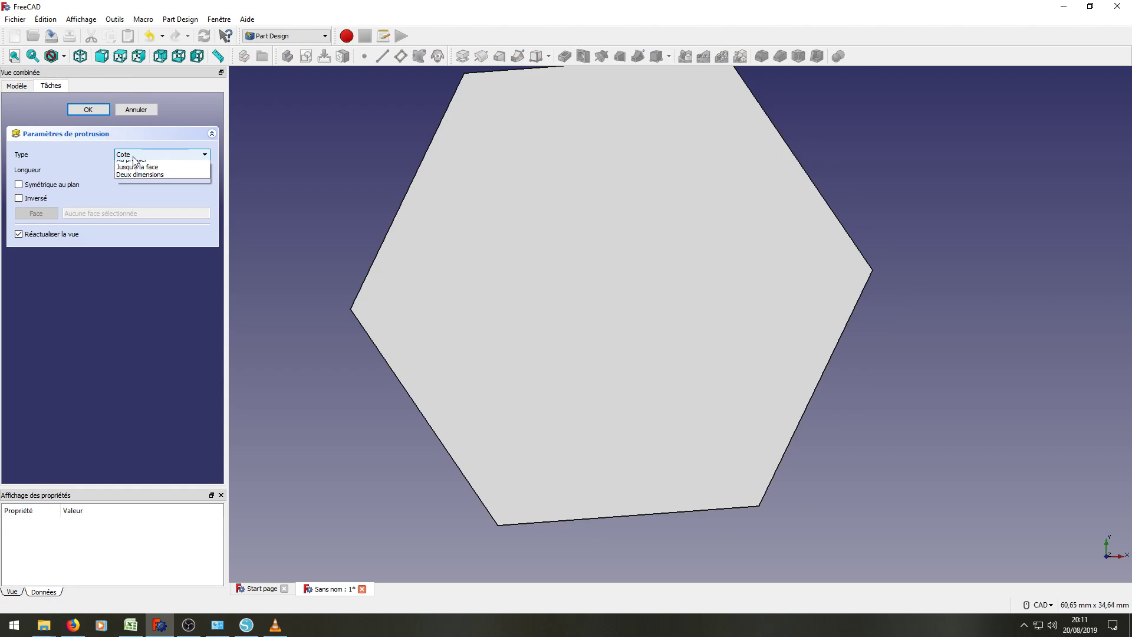
pyautogui.click(139, 197)
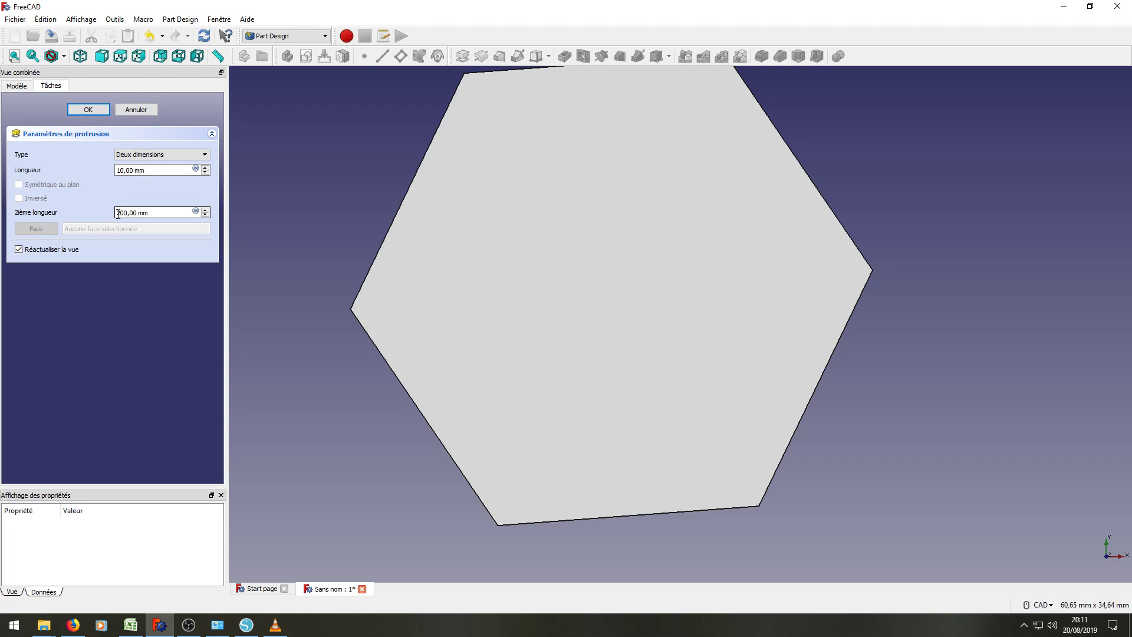
pyautogui.click(89, 111)
pyautogui.scroll(-4, 354, 312)
pyautogui.moveTo(452, 435)
pyautogui.mouseDown(button='middle')
pyautogui.moveTo(604, 380)
pyautogui.moveTo(554, 364)
pyautogui.mouseUp(button='middle')
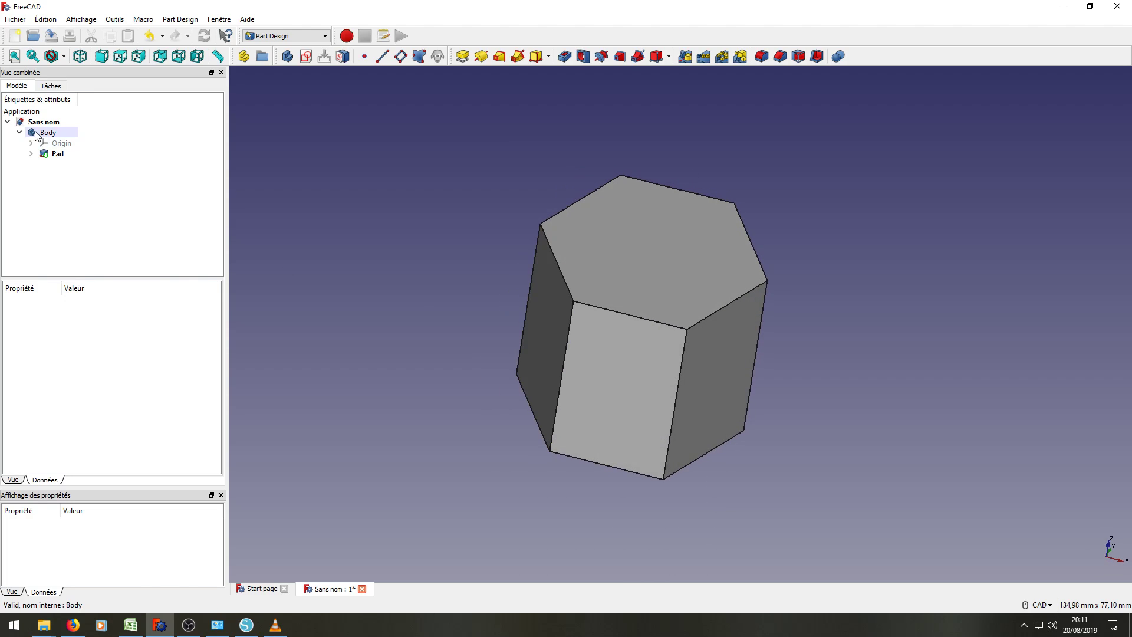
pyautogui.click(31, 153)
pyautogui.doubleClick(66, 164)
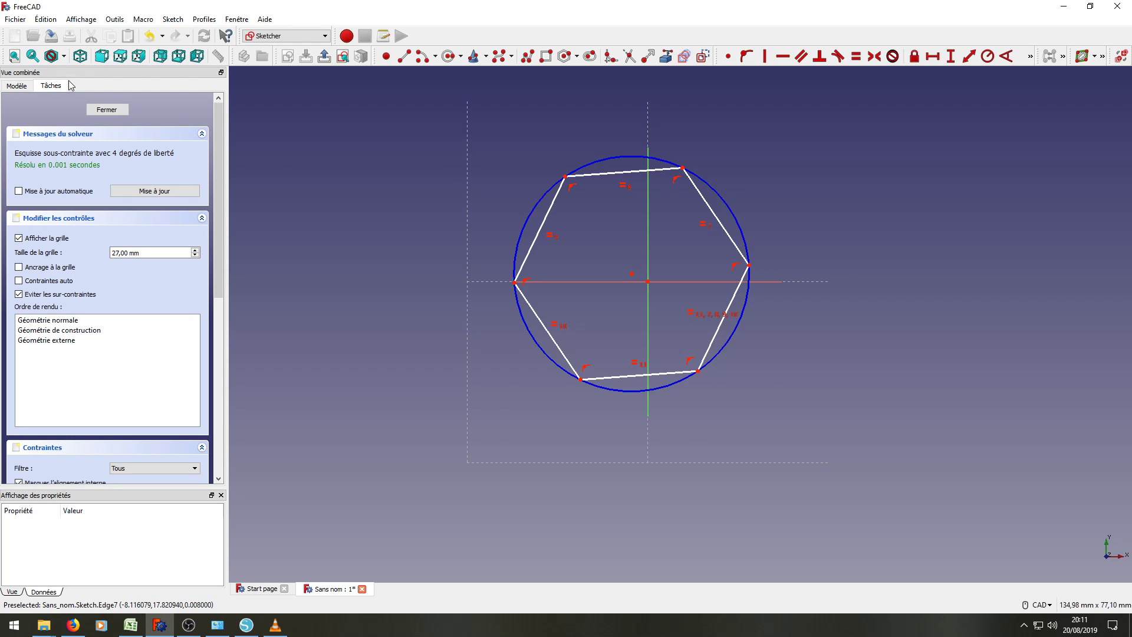
pyautogui.click(15, 91)
pyautogui.click(57, 154)
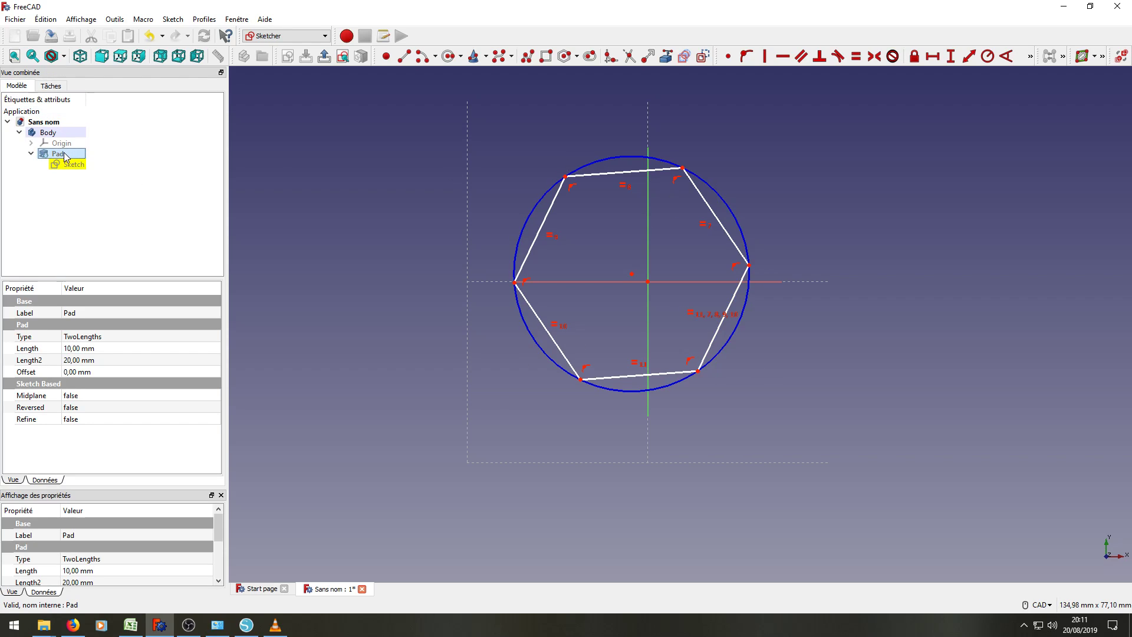
pyautogui.press('space')
pyautogui.moveTo(897, 443)
pyautogui.mouseDown(button='middle')
pyautogui.moveTo(814, 509)
pyautogui.moveTo(857, 392)
pyautogui.moveTo(892, 410)
pyautogui.moveTo(606, 422)
pyautogui.moveTo(422, 266)
pyautogui.moveTo(436, 233)
pyautogui.mouseUp(button='middle')
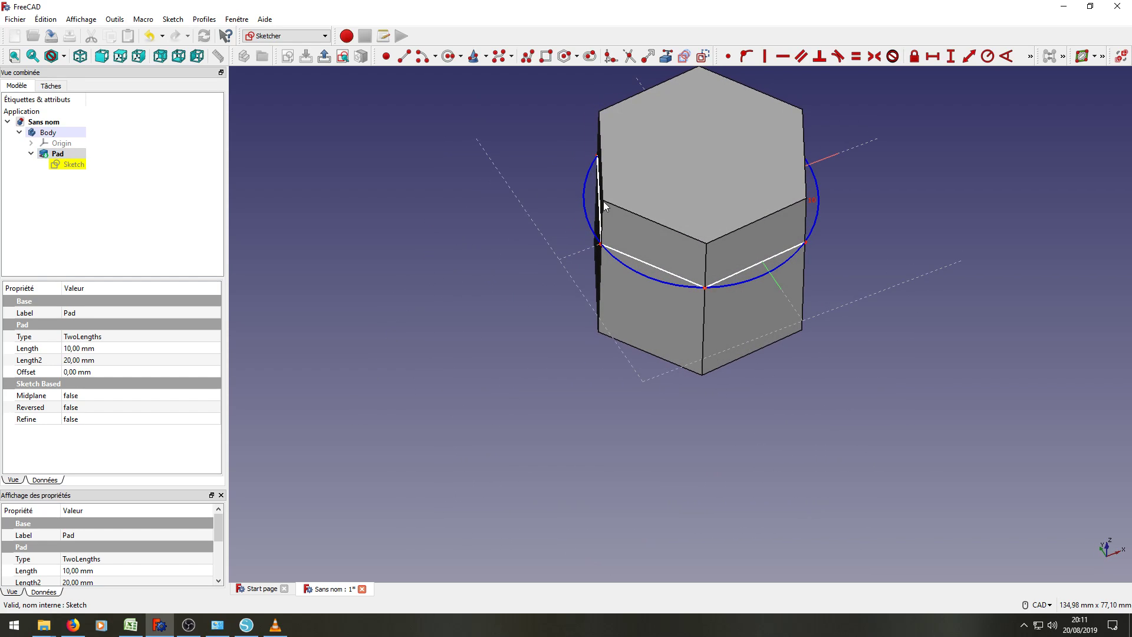
pyautogui.moveTo(884, 274)
pyautogui.mouseDown(button='middle')
pyautogui.moveTo(842, 346)
pyautogui.moveTo(854, 278)
pyautogui.moveTo(862, 328)
pyautogui.moveTo(791, 329)
pyautogui.mouseUp(button='middle')
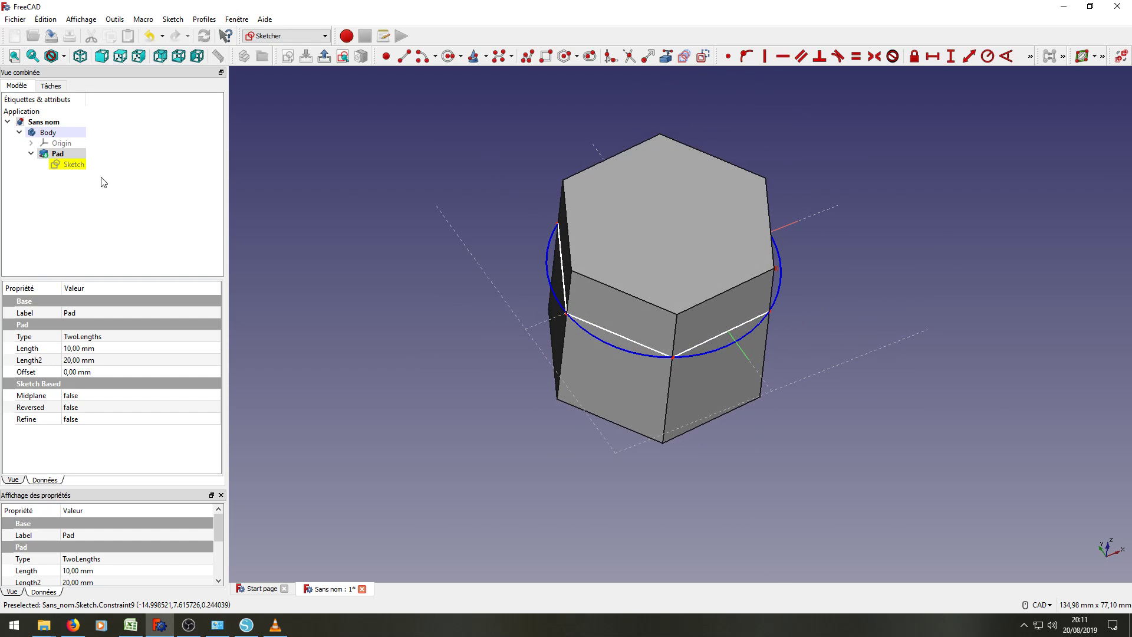
pyautogui.doubleClick(74, 164)
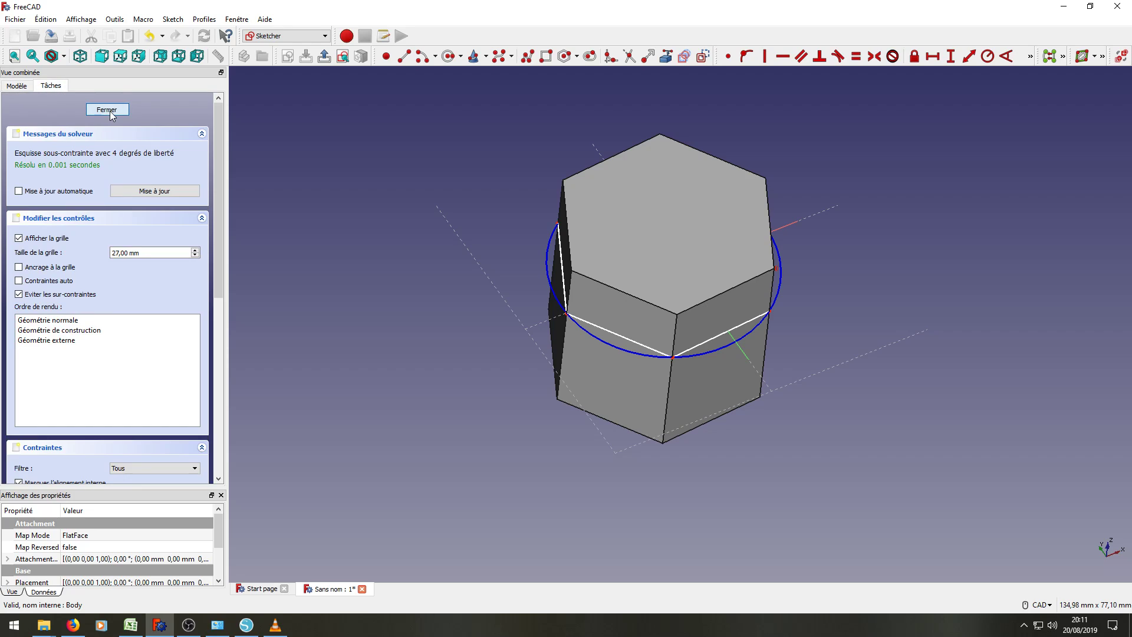
pyautogui.click(107, 110)
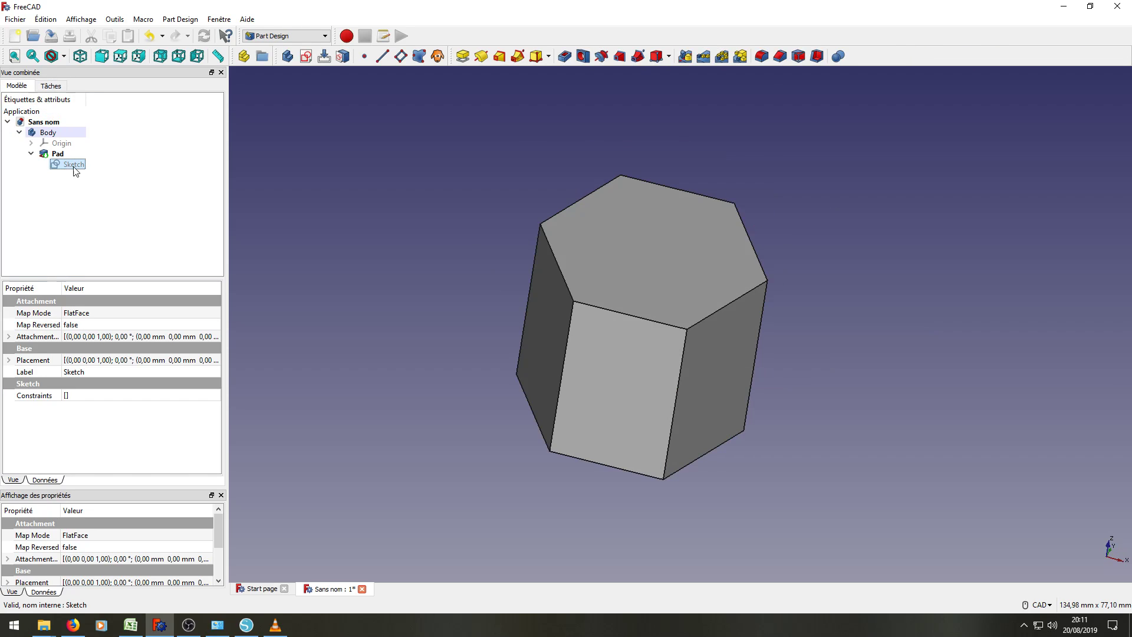
# Duplicate Pad with its dependencies as Pad001, deleting the extra XY_Plane001 copy
pyautogui.click(57, 154)
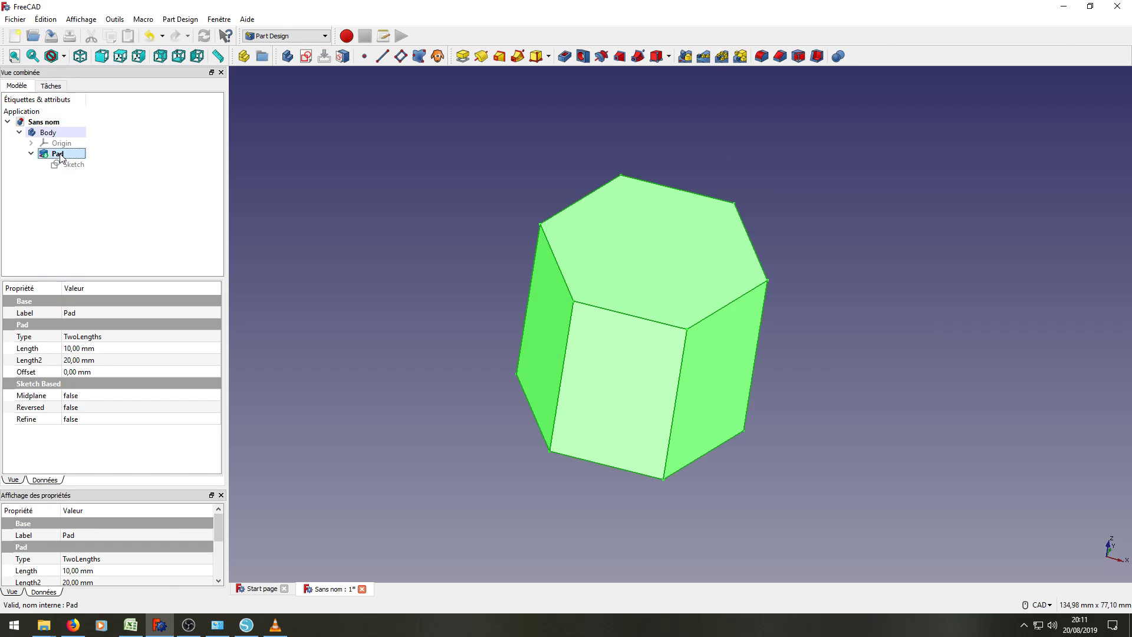
pyautogui.click(45, 18)
pyautogui.click(83, 91)
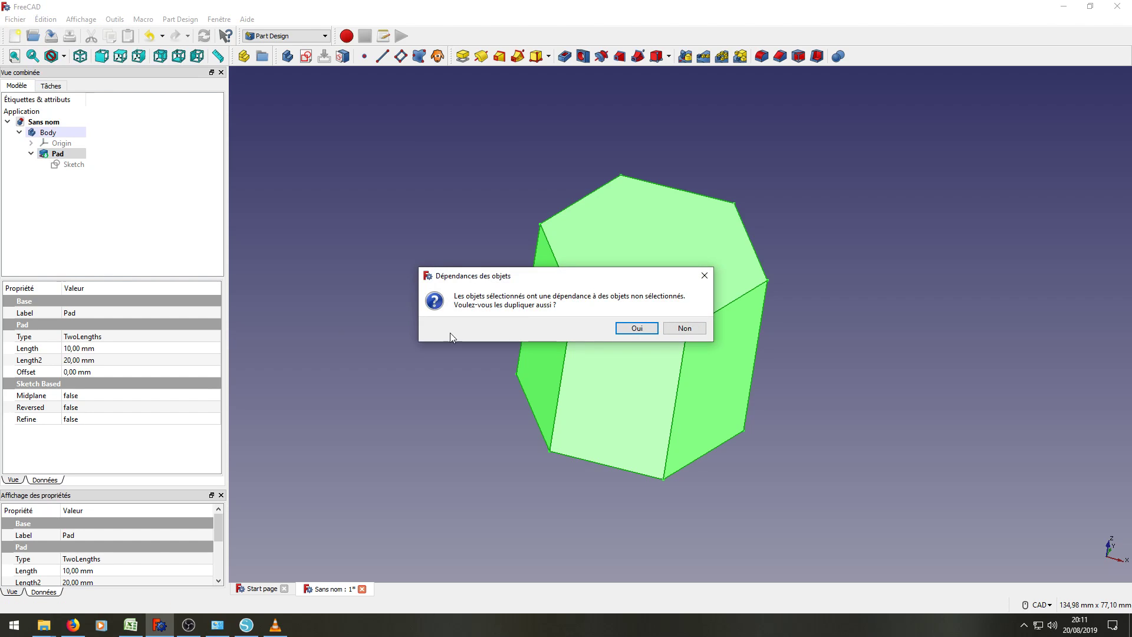
pyautogui.click(637, 328)
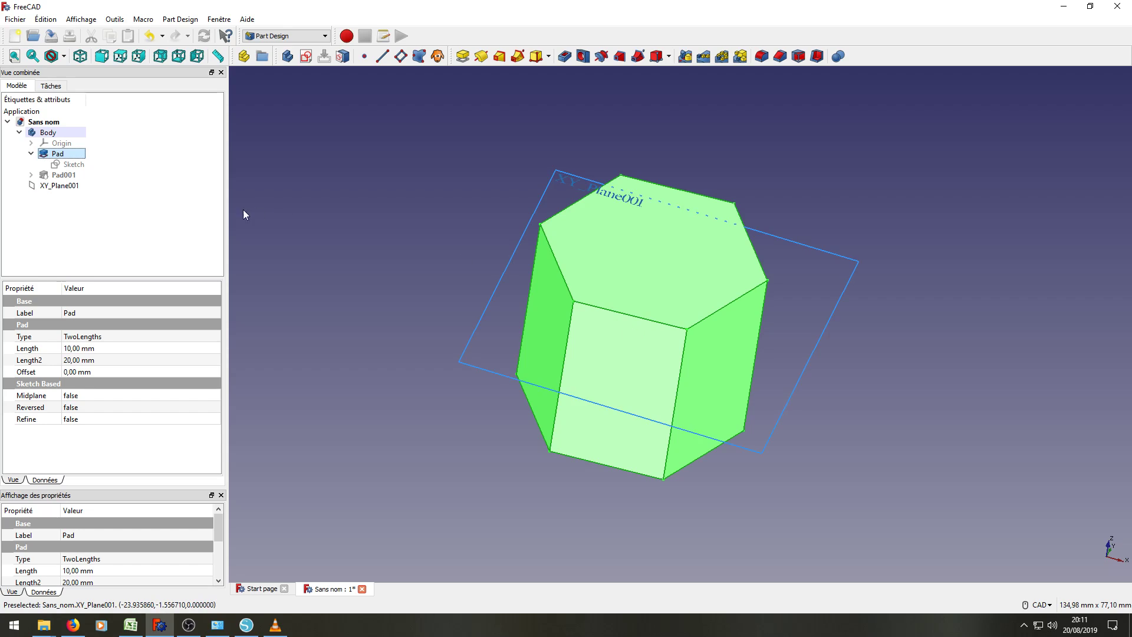
pyautogui.click(65, 186)
pyautogui.press('Delete')
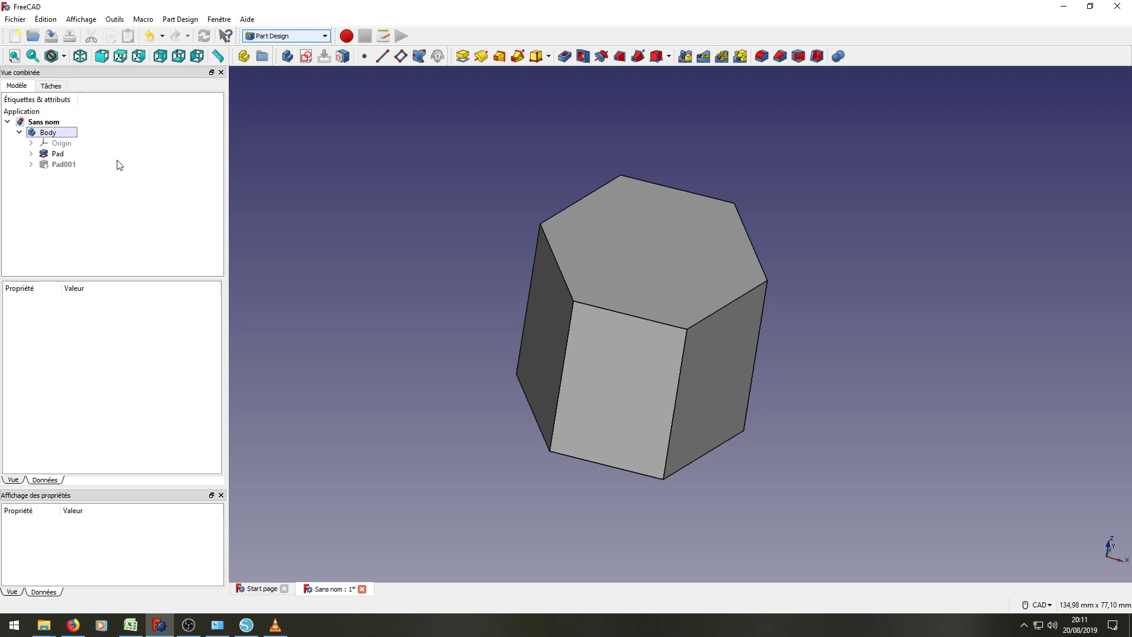
# Add a new body, Body001, and zoom out the 3D view
pyautogui.click(286, 59)
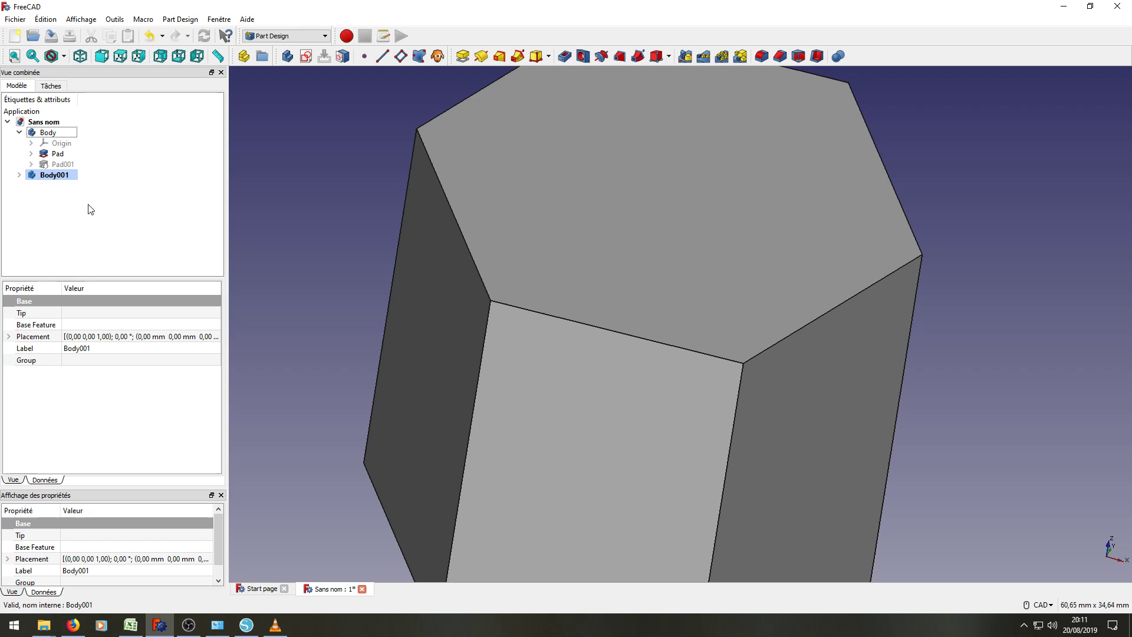
pyautogui.click(130, 206)
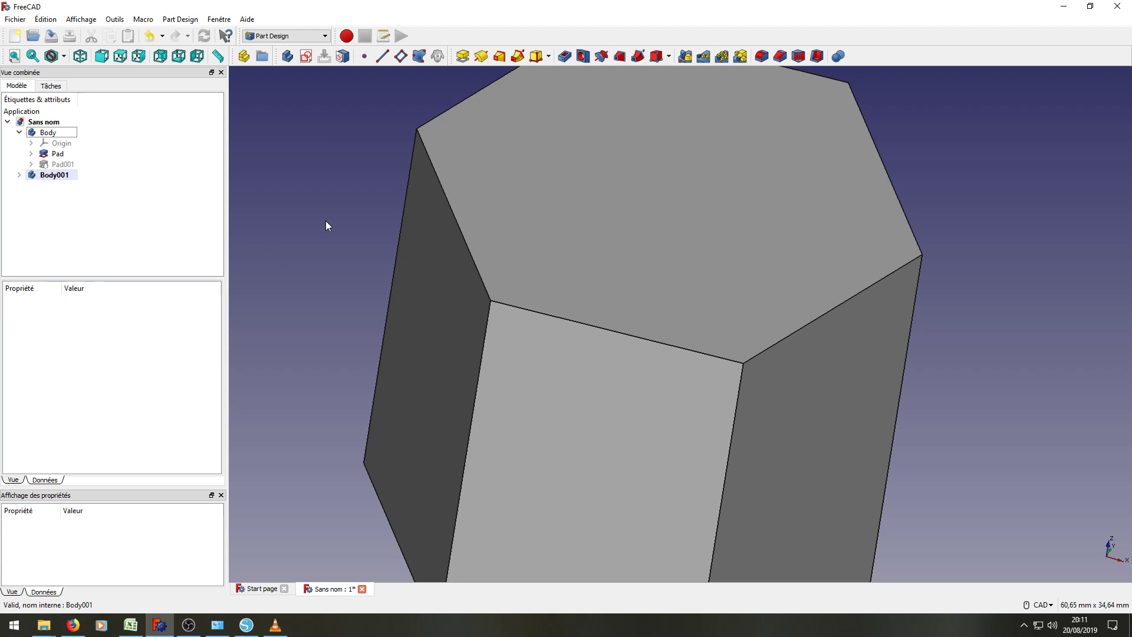
pyautogui.scroll(-3, 328, 226)
pyautogui.scroll(-2, 379, 238)
pyautogui.scroll(-1, 285, 225)
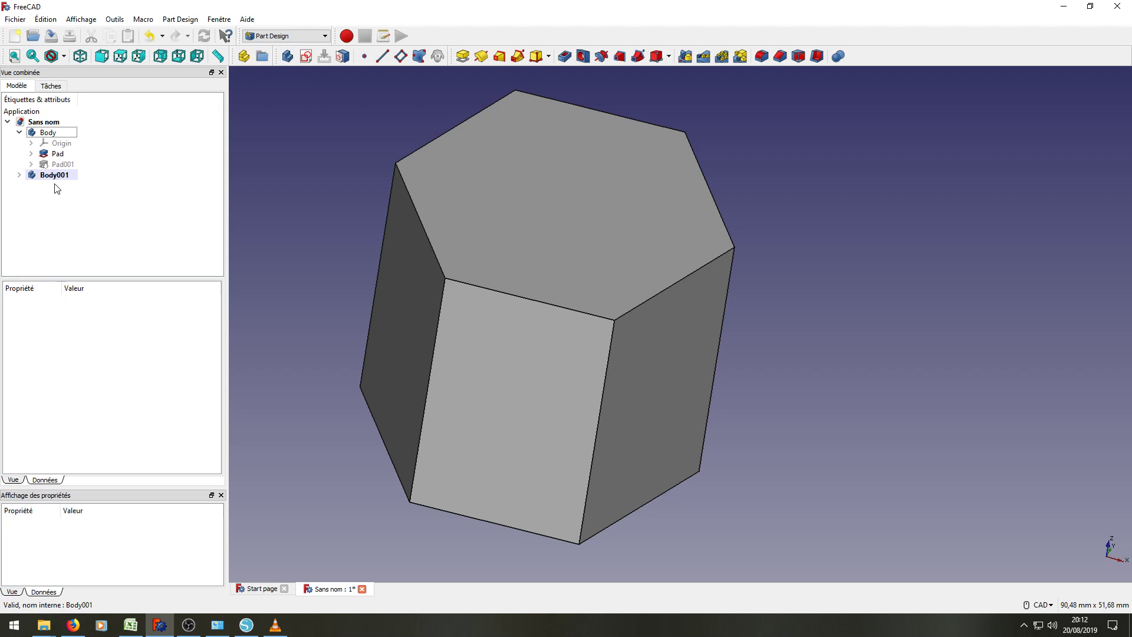
# Sketch a rectangle enclosing the hexagon on XY_Plane001 and close the sketch
pyautogui.click(306, 56)
pyautogui.click(76, 155)
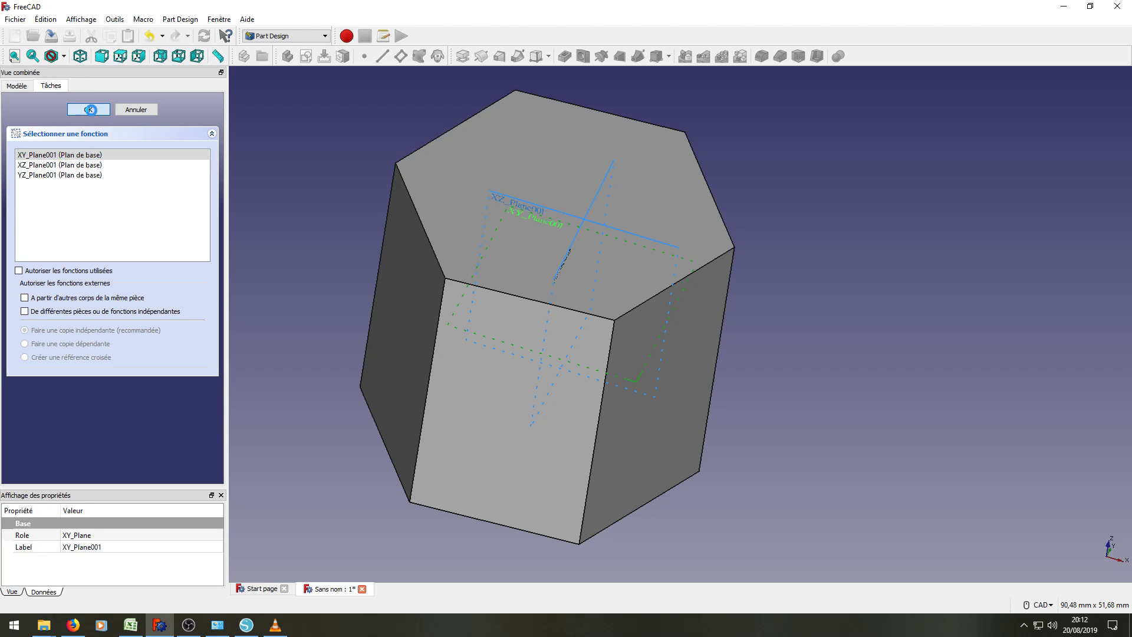
pyautogui.click(88, 110)
pyautogui.click(546, 57)
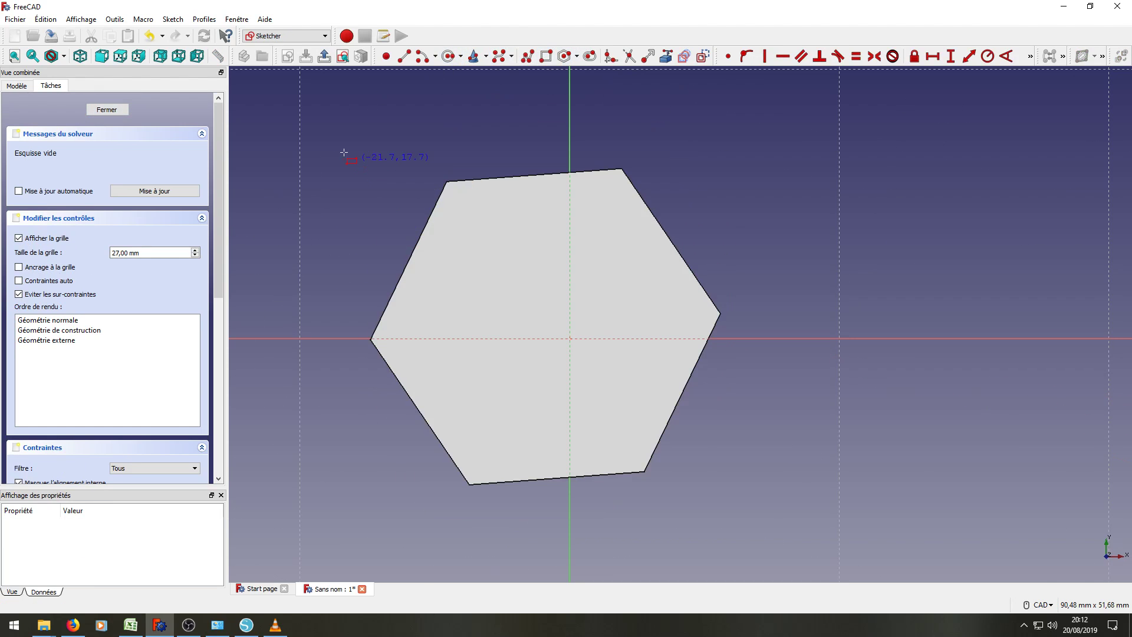
pyautogui.click(327, 123)
pyautogui.click(814, 551)
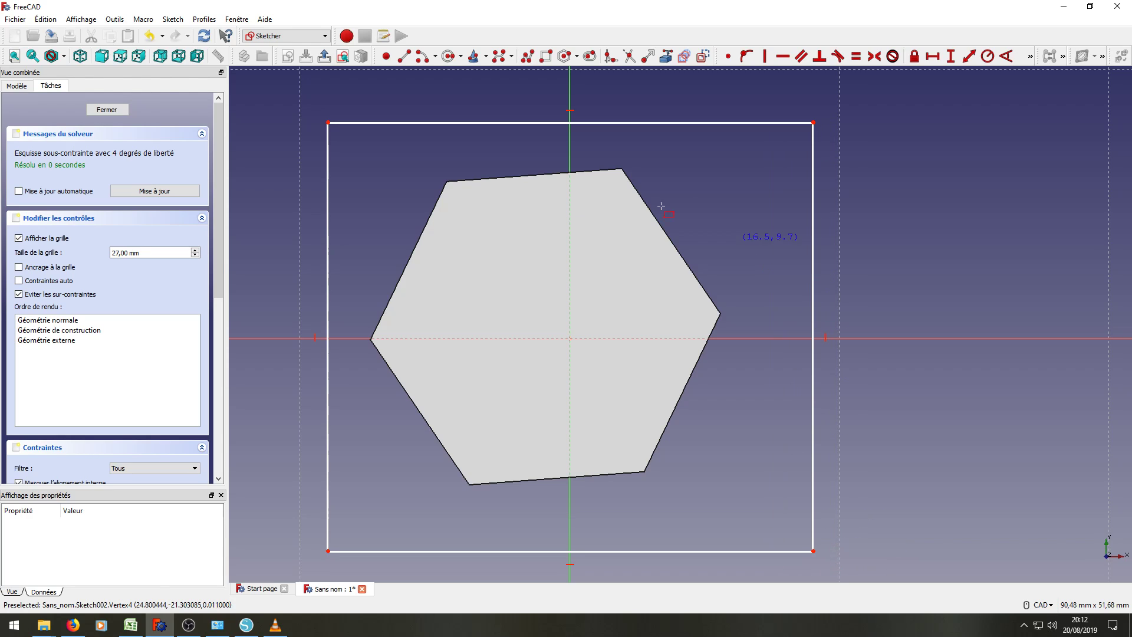
pyautogui.click(110, 111)
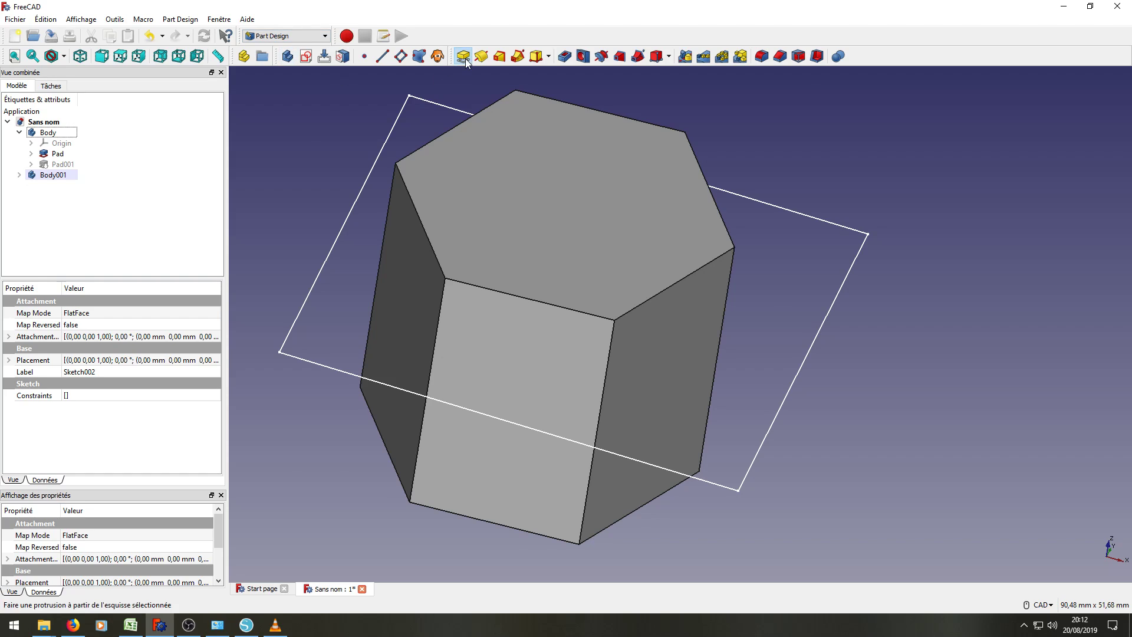
# Pad the rectangle sketch 15 mm into a block, Pad002, crossing the prism
pyautogui.click(465, 58)
pyautogui.moveTo(539, 447)
pyautogui.mouseDown(button='middle')
pyautogui.moveTo(899, 465)
pyautogui.moveTo(696, 303)
pyautogui.mouseUp(button='middle')
pyautogui.moveTo(391, 235)
pyautogui.mouseDown(button='middle')
pyautogui.moveTo(432, 222)
pyautogui.moveTo(402, 320)
pyautogui.mouseUp(button='middle')
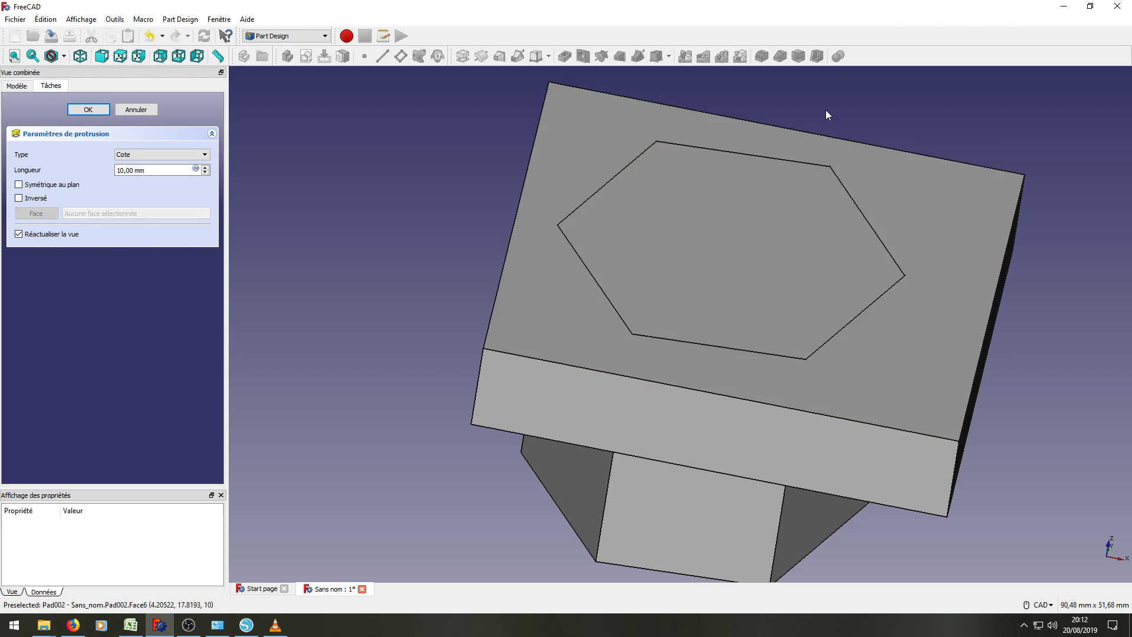
pyautogui.click(124, 172)
pyautogui.write('5')
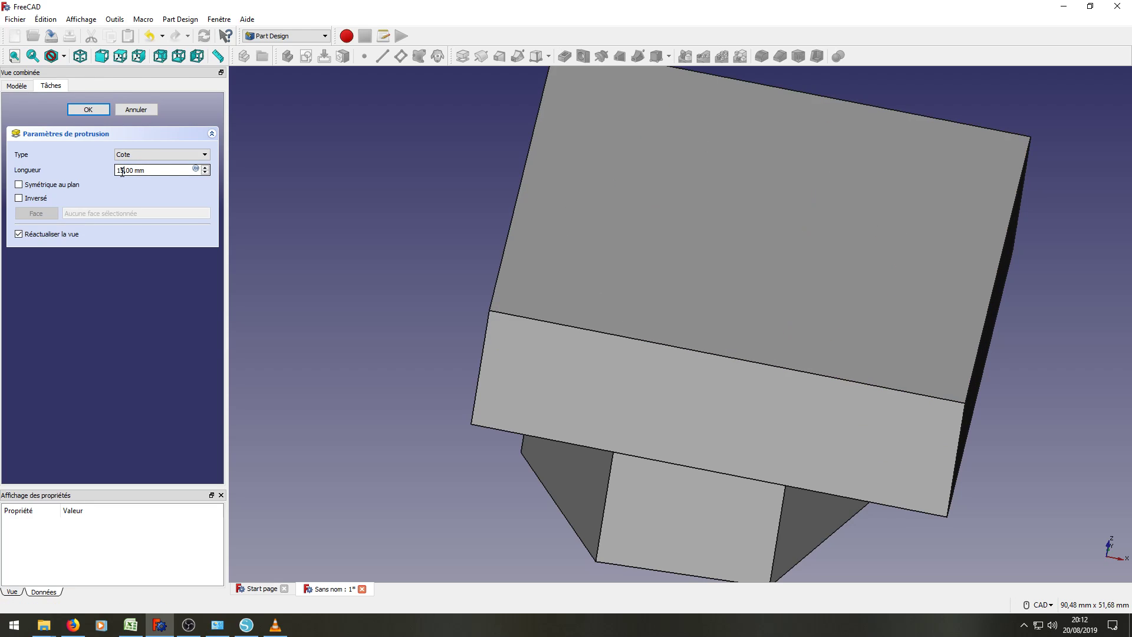
pyautogui.click(86, 112)
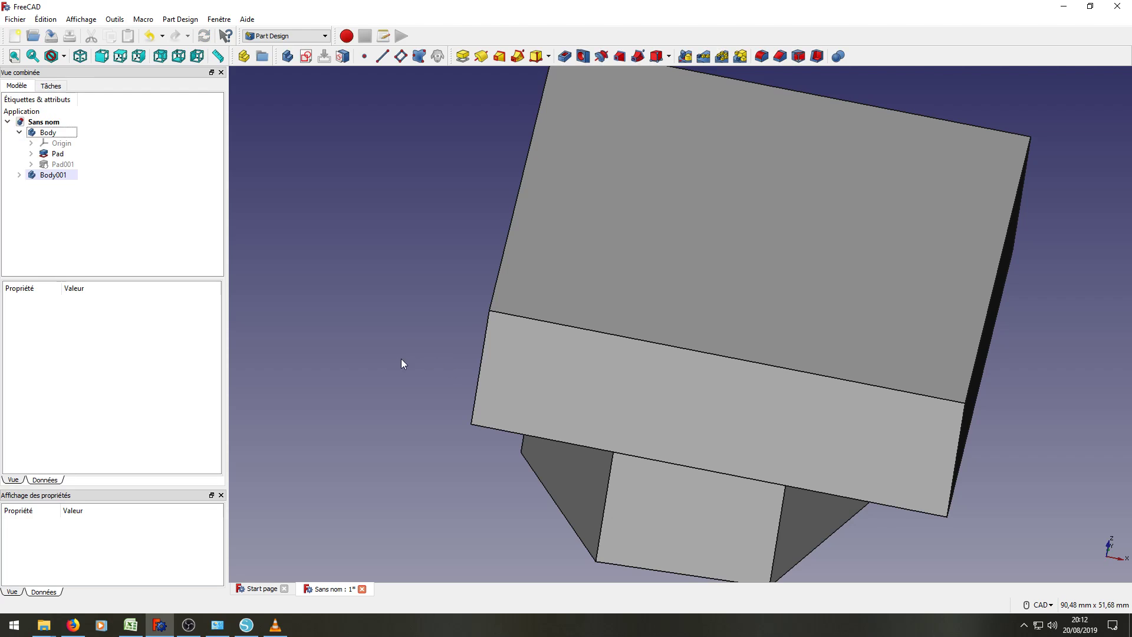
pyautogui.moveTo(387, 384)
pyautogui.mouseDown(button='middle')
pyautogui.moveTo(440, 291)
pyautogui.moveTo(432, 281)
pyautogui.moveTo(432, 301)
pyautogui.mouseUp(button='middle')
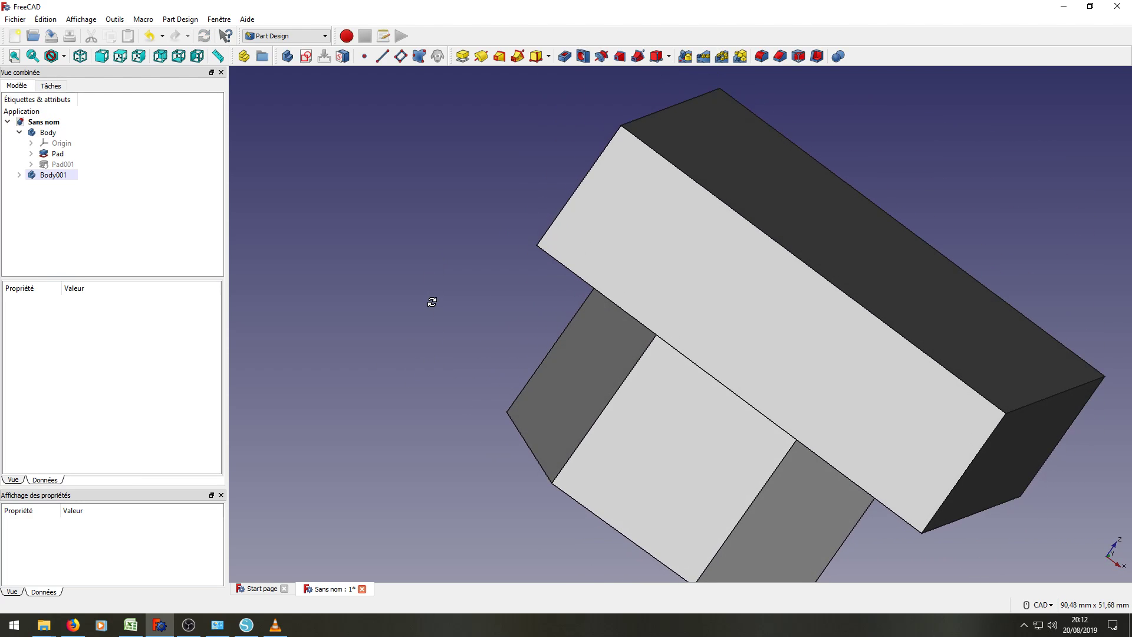
pyautogui.moveTo(1024, 182)
pyautogui.mouseDown(button='middle')
pyautogui.moveTo(905, 207)
pyautogui.moveTo(859, 140)
pyautogui.moveTo(749, 136)
pyautogui.mouseUp(button='middle')
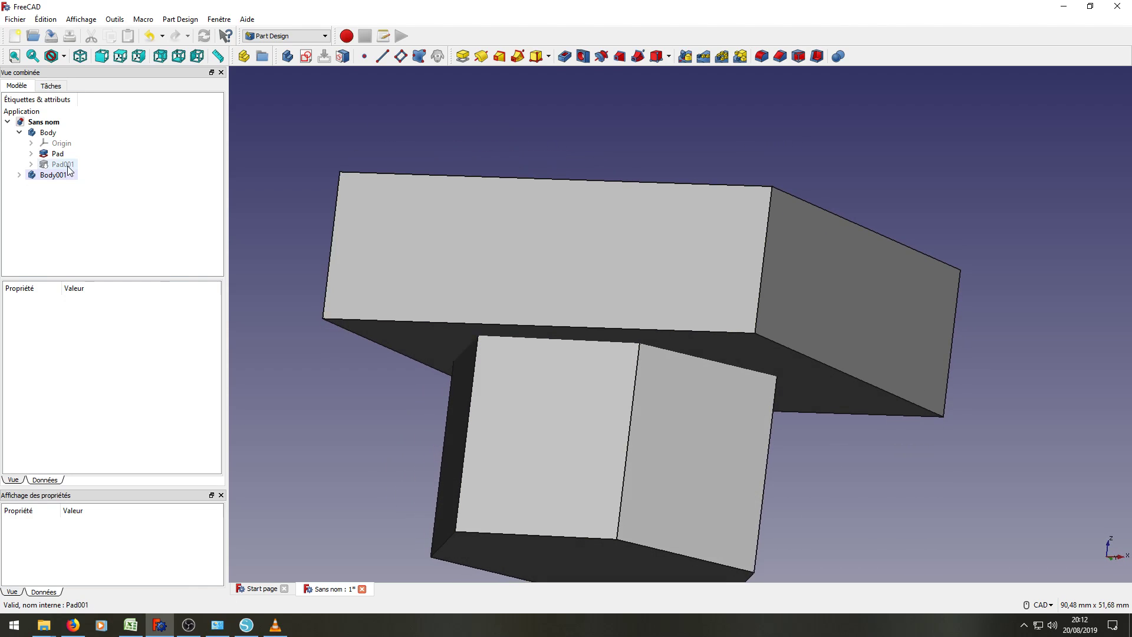
pyautogui.click(20, 174)
# Toggle Pad002's visibility off and back on to compare both solids
pyautogui.click(66, 197)
pyautogui.press('space')
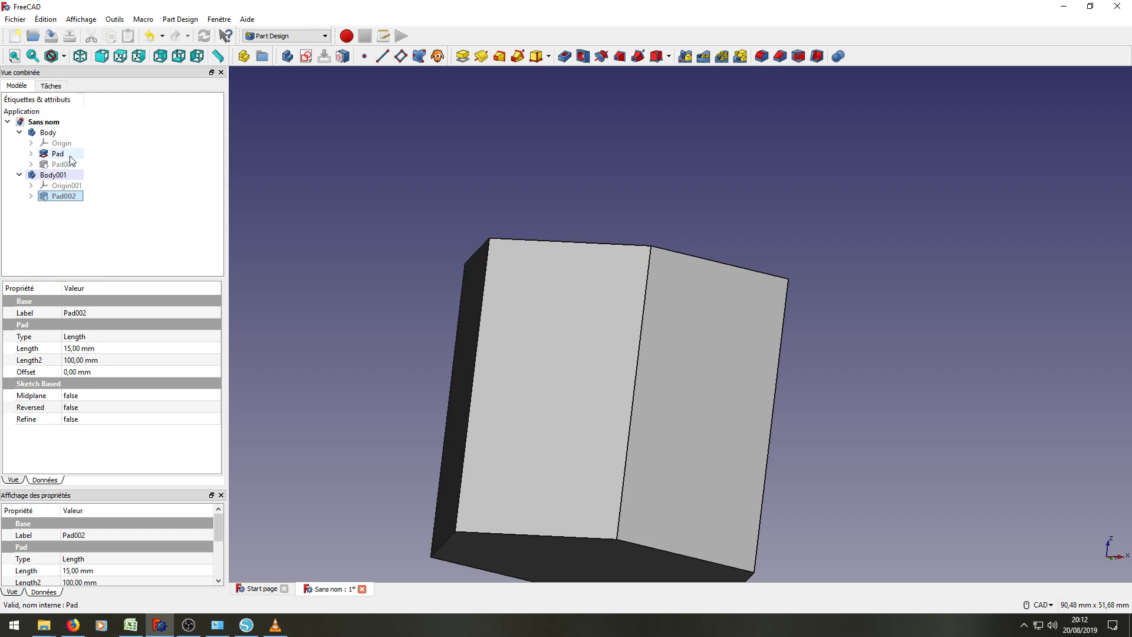
pyautogui.press('space')
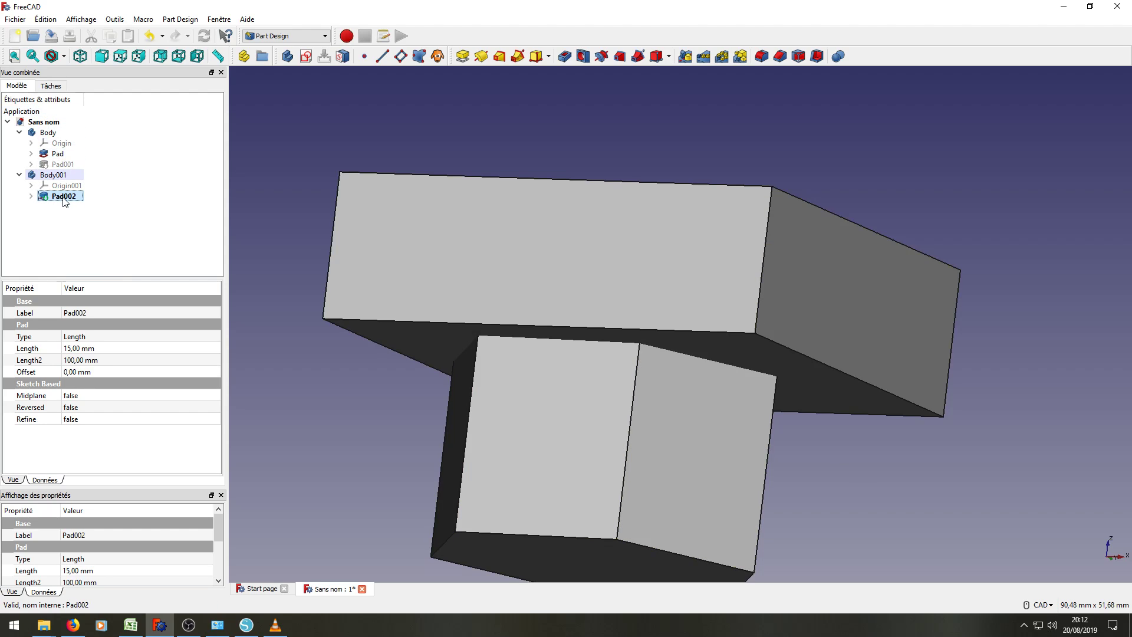
pyautogui.moveTo(788, 413); pyautogui.dragTo(616, 154, button='middle')
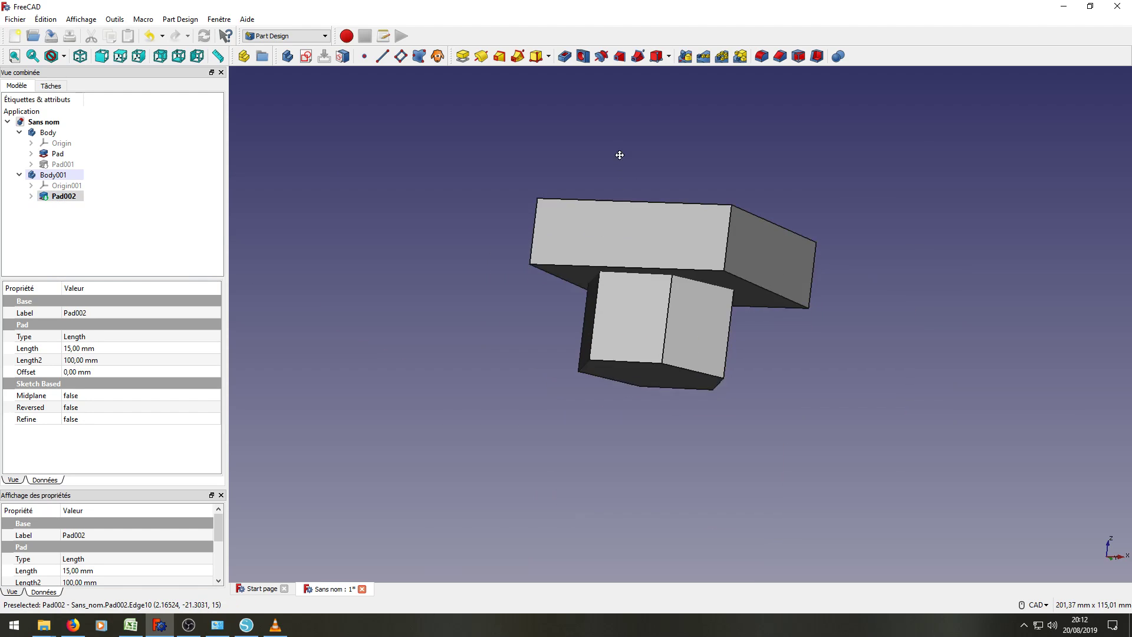
# Select the hexagonal Pad prism together with the Pad002 box
pyautogui.click(143, 214)
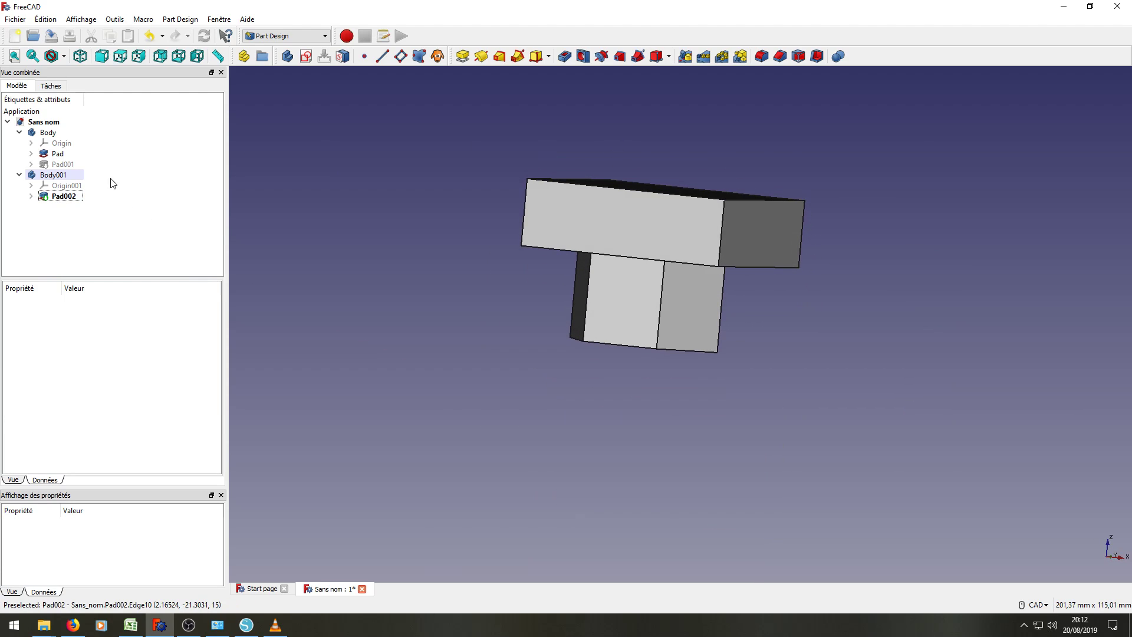
pyautogui.click(65, 158)
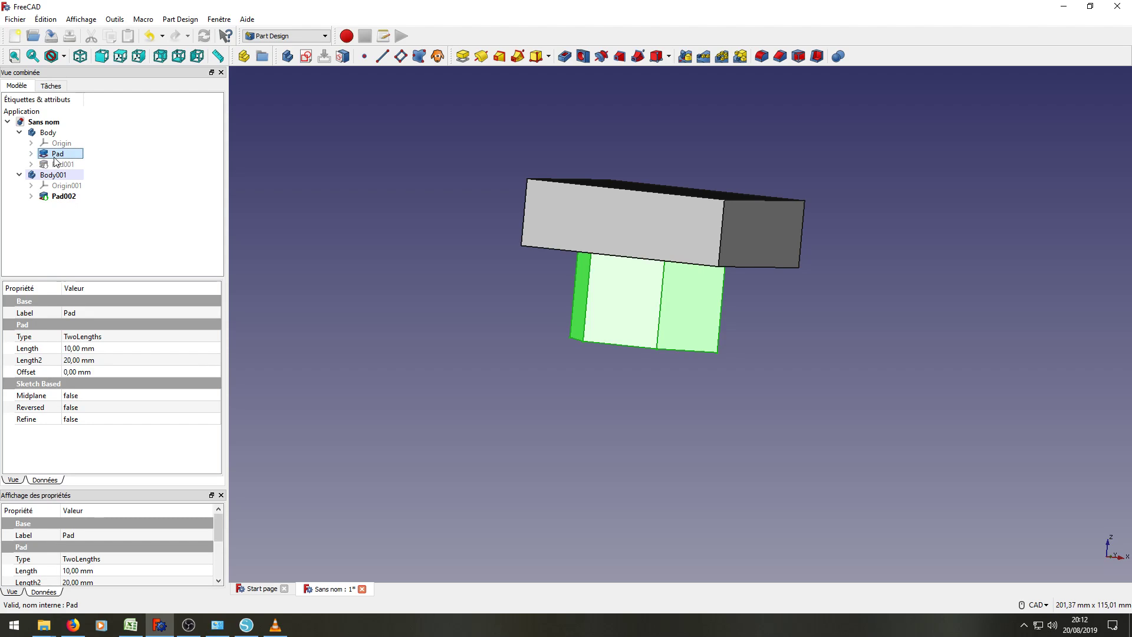
pyautogui.keyDown('ctrl'); pyautogui.click(66, 155); pyautogui.keyUp('ctrl')
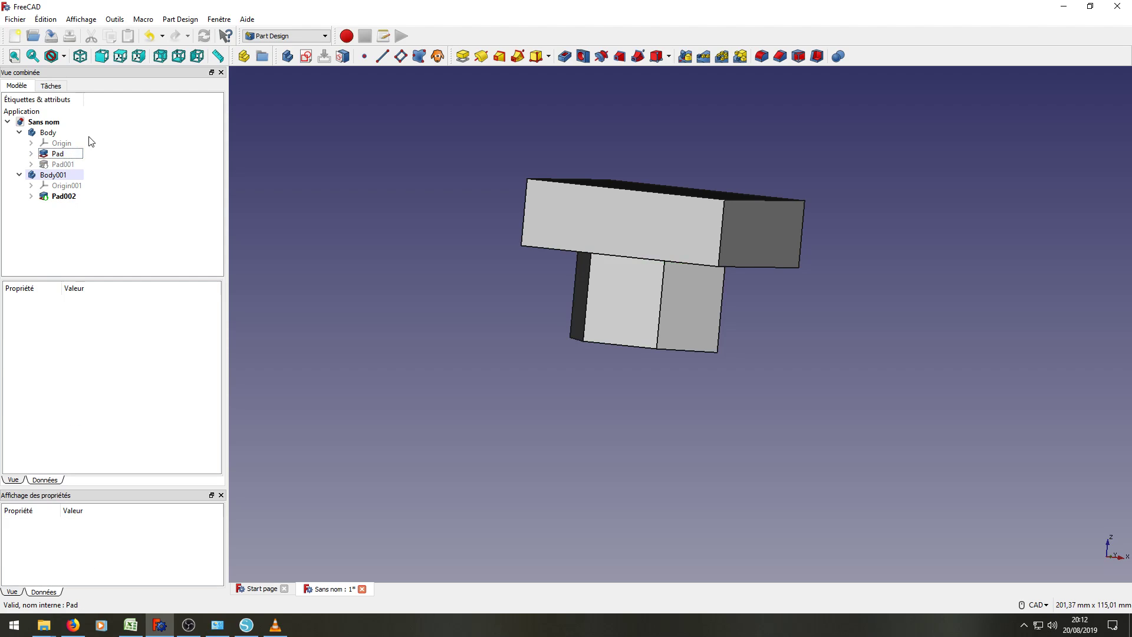
pyautogui.click(64, 158)
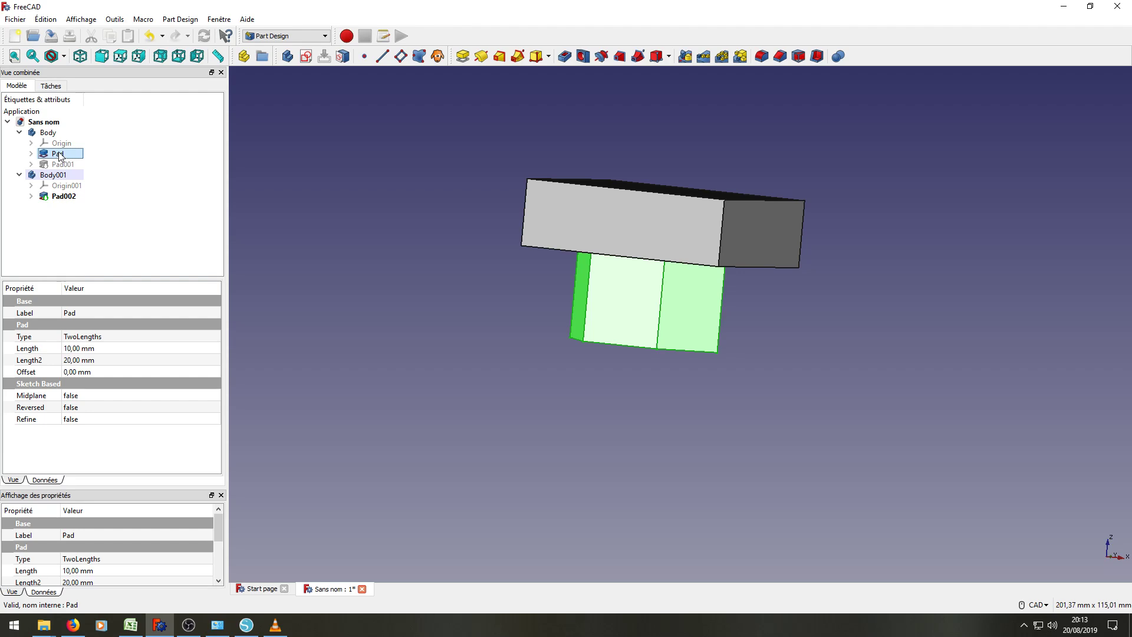
pyautogui.keyDown('ctrl'); pyautogui.click(64, 197); pyautogui.keyUp('ctrl')
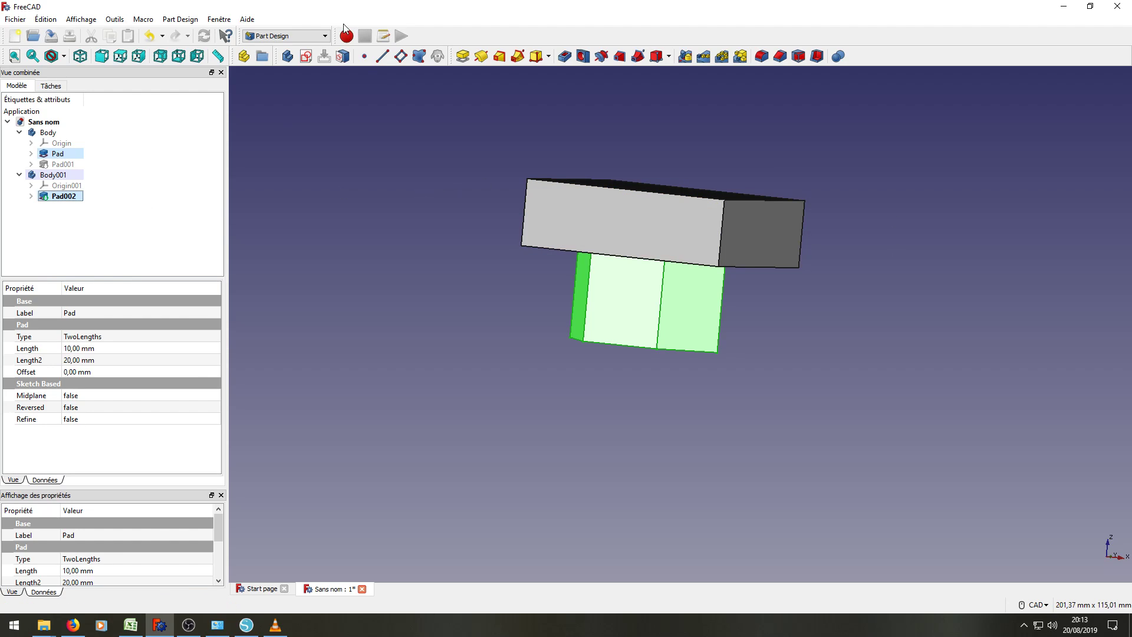
pyautogui.click(284, 36)
# In the Part workbench, run Boolean Cut subtracting Pad002 from Pad
pyautogui.click(280, 161)
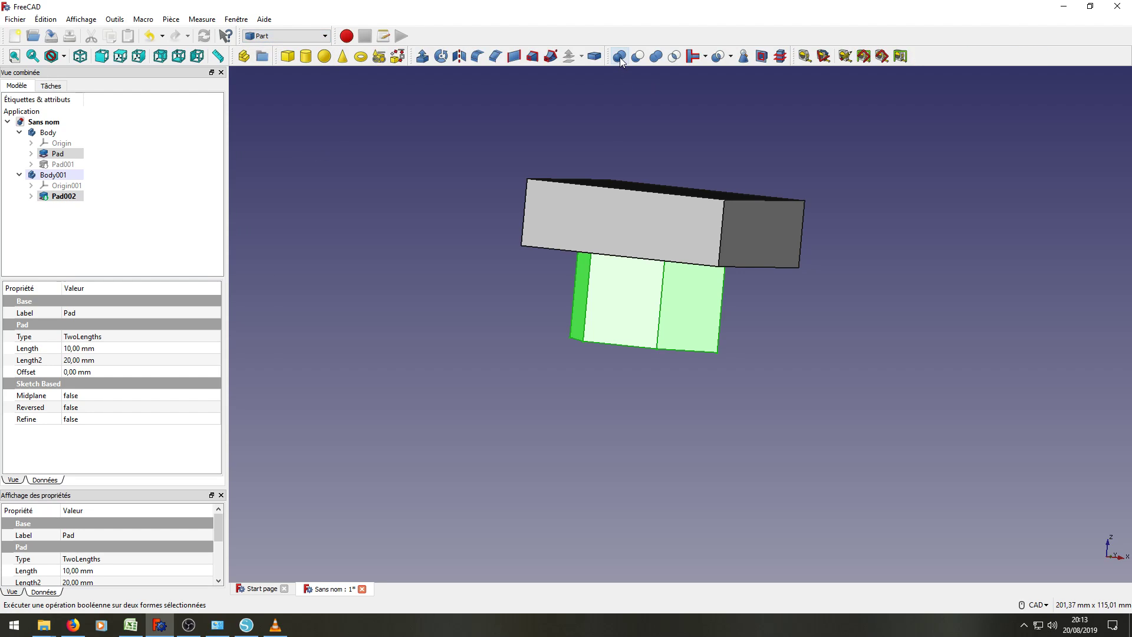
pyautogui.click(620, 58)
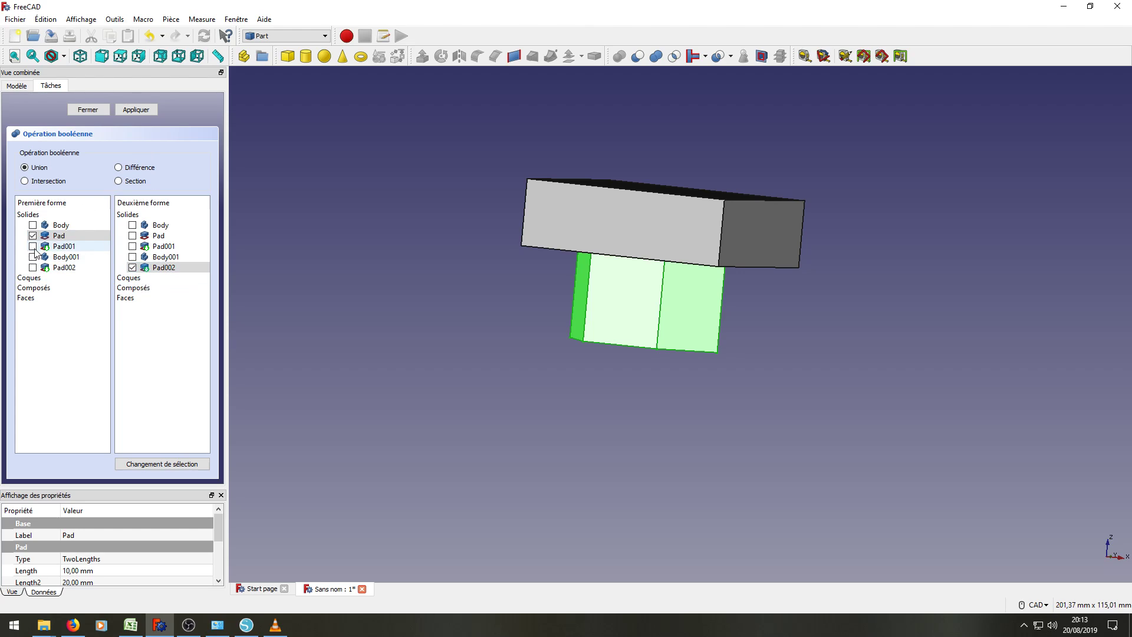
pyautogui.click(85, 112)
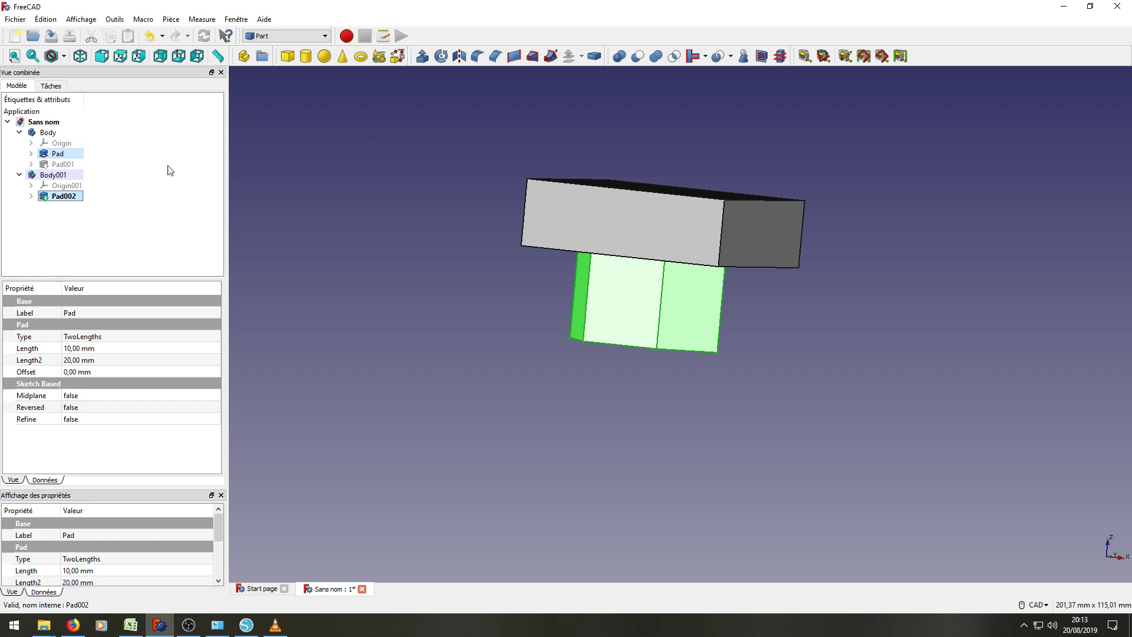
pyautogui.click(637, 57)
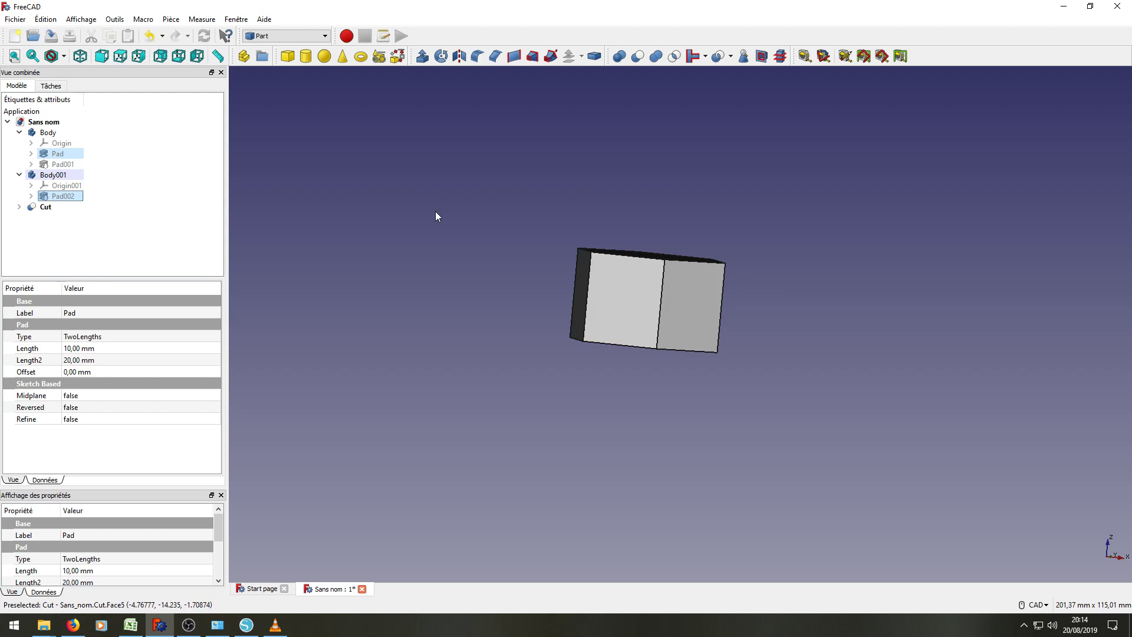
# Hide the Cut result and make the original Pad prism visible again
pyautogui.moveTo(477, 250)
pyautogui.mouseDown(button='middle')
pyautogui.moveTo(483, 236)
pyautogui.moveTo(521, 253)
pyautogui.mouseUp(button='middle')
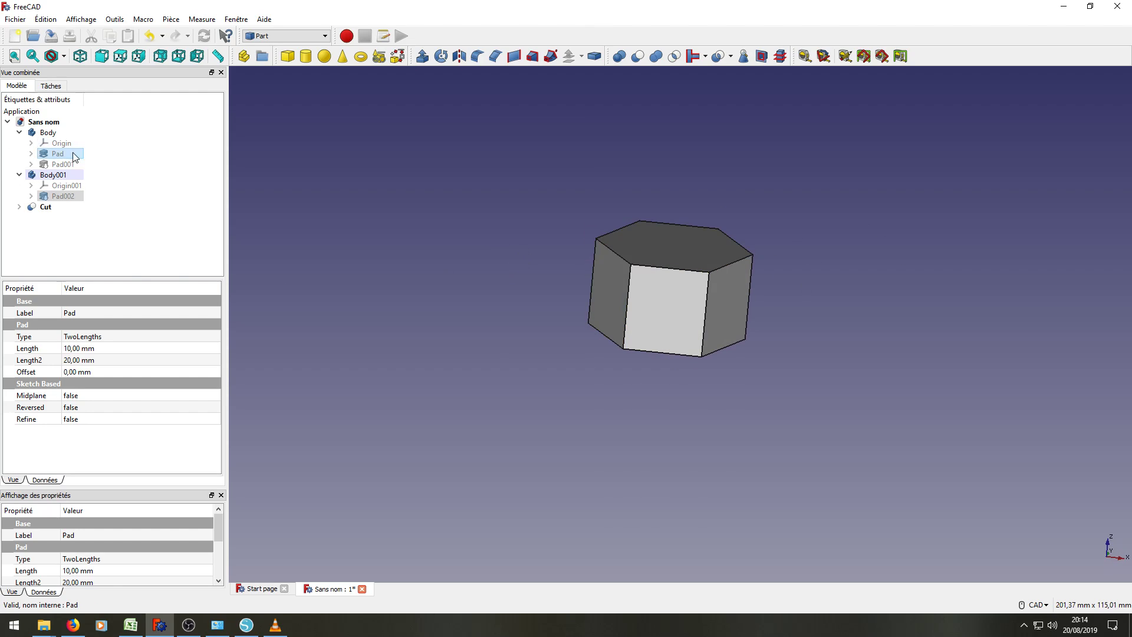
pyautogui.click(67, 157)
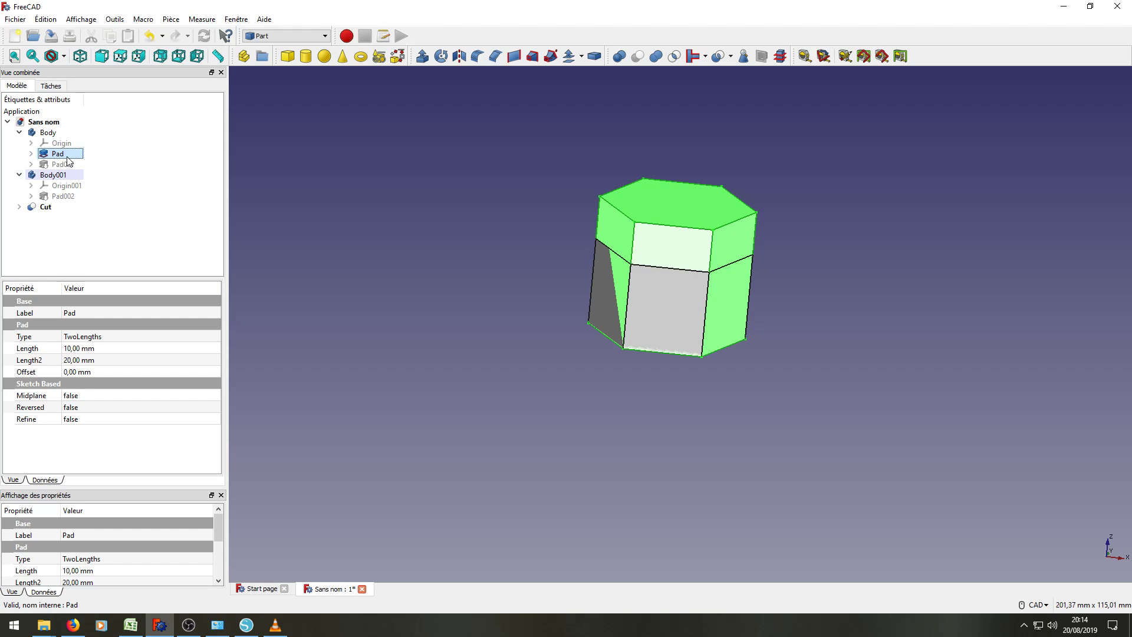
pyautogui.press('space')
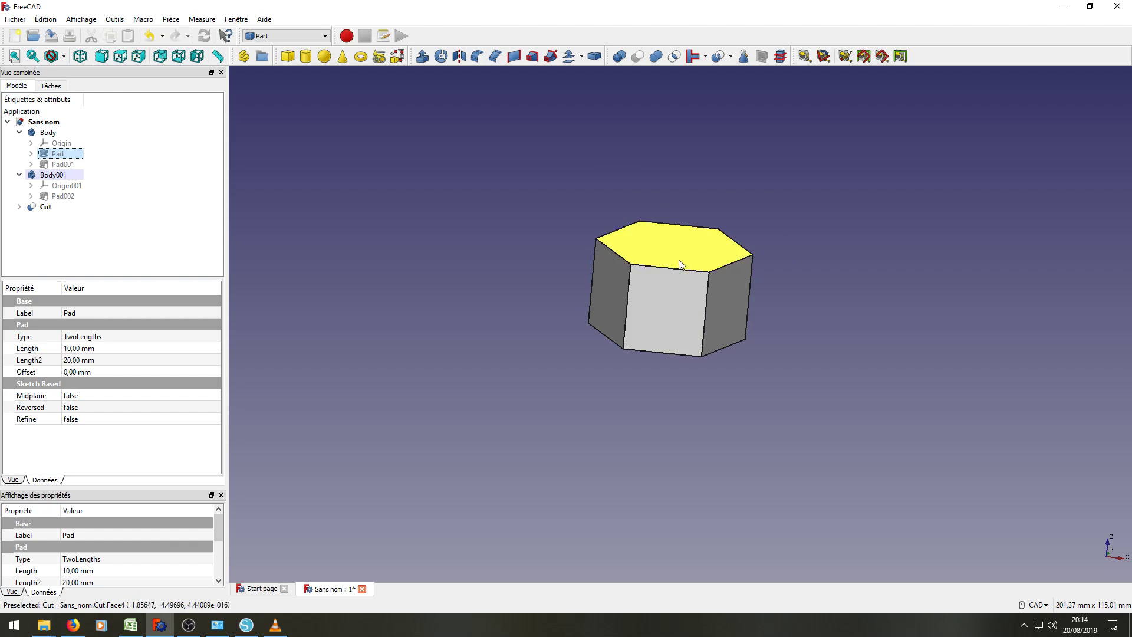
pyautogui.click(130, 179)
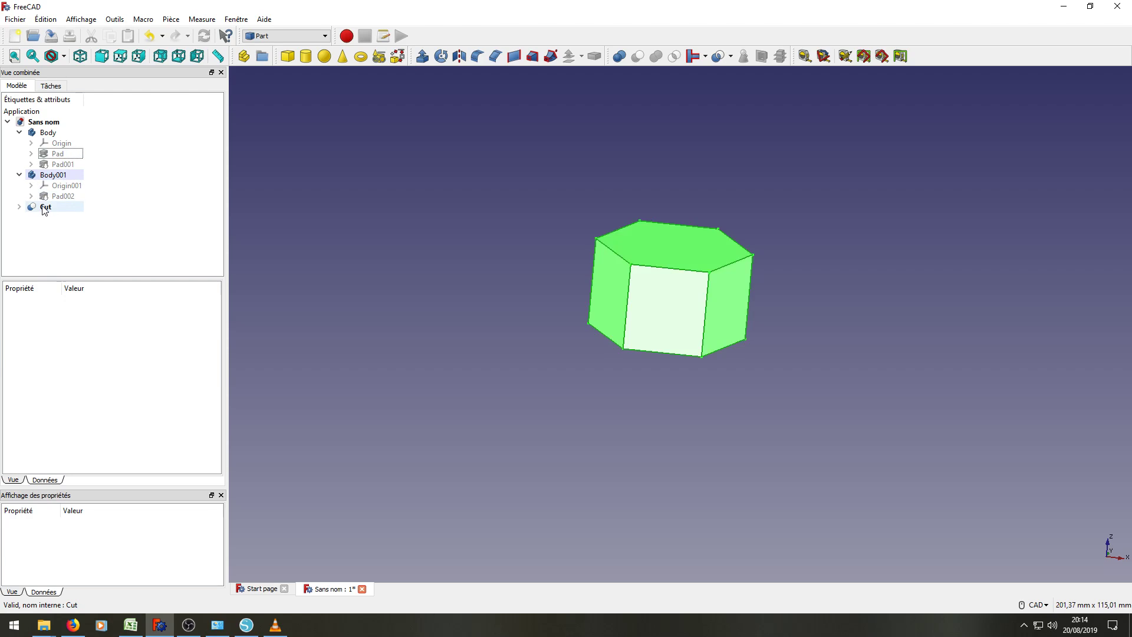
pyautogui.click(43, 207)
pyautogui.press('space')
pyautogui.click(57, 154)
pyautogui.press('space')
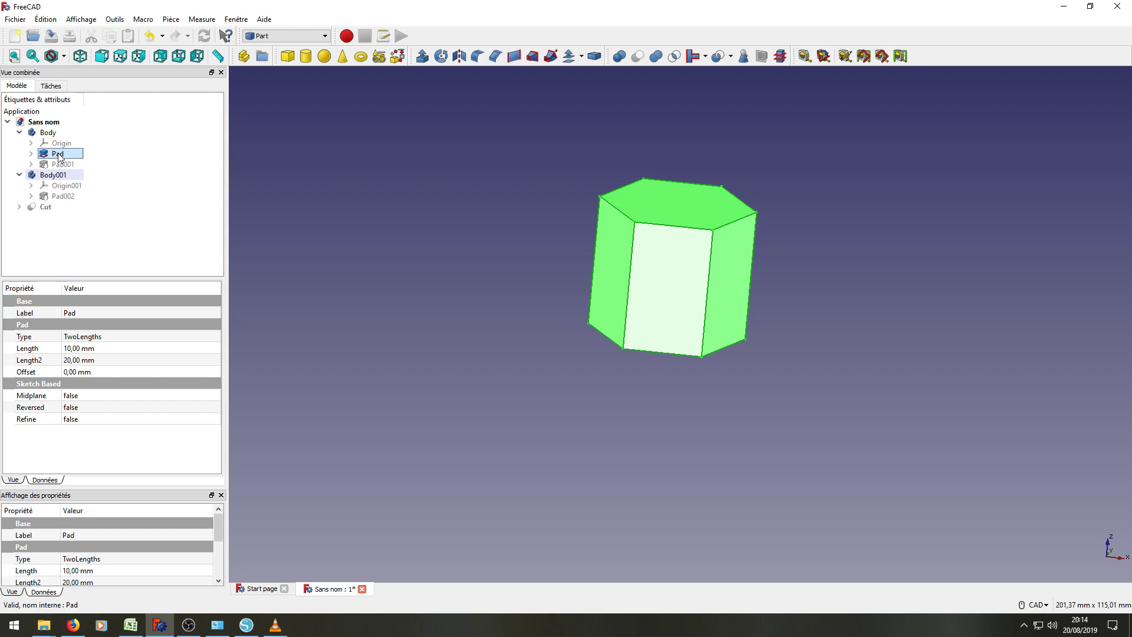
pyautogui.click(815, 252)
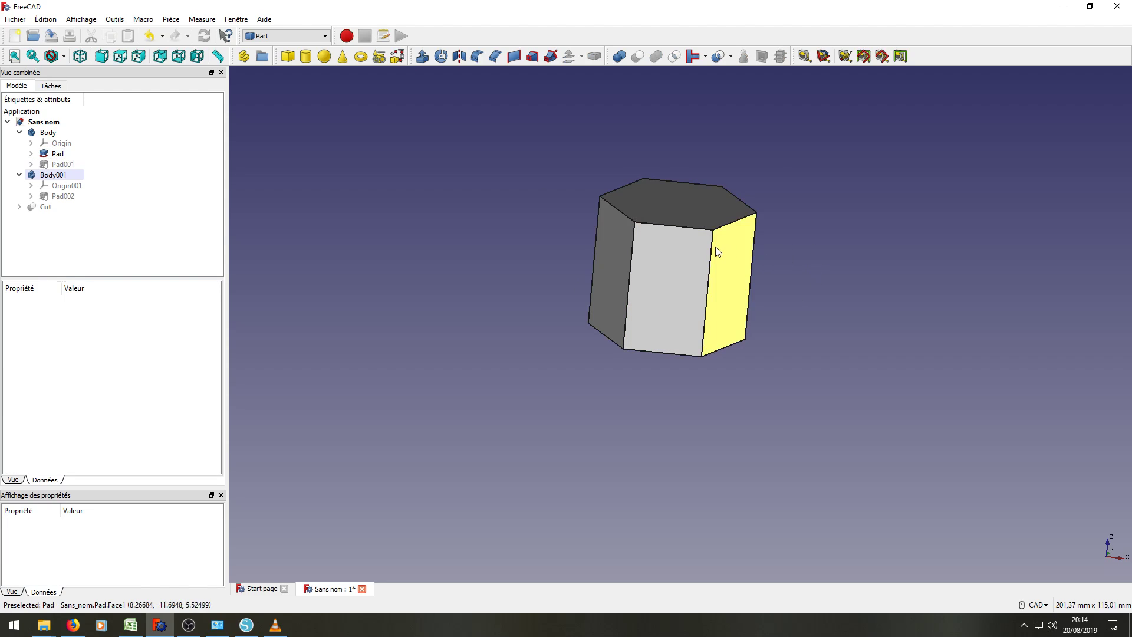
# Make the original Body the active body and check the Pad prism in the tree
pyautogui.rightClick(55, 136)
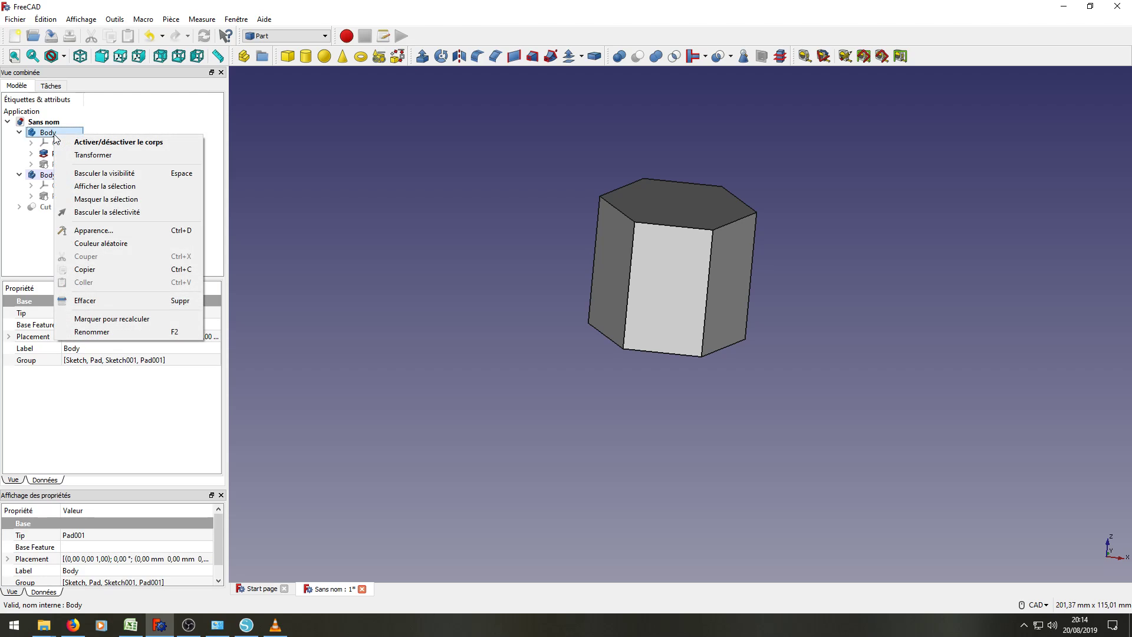
pyautogui.click(112, 146)
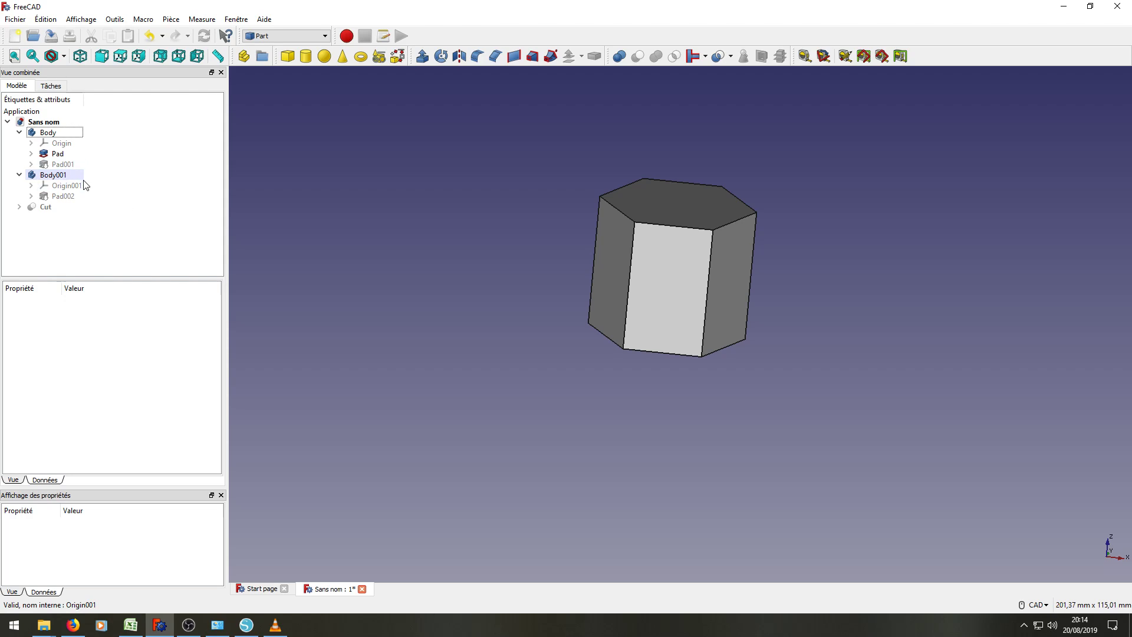
pyautogui.rightClick(53, 131)
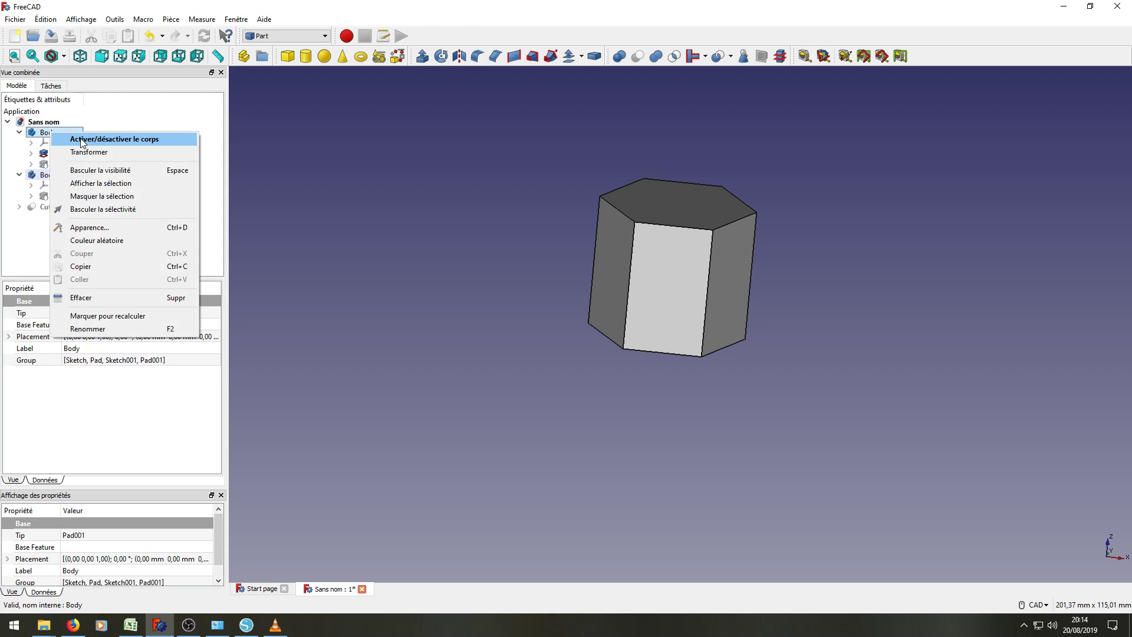
pyautogui.click(83, 137)
pyautogui.click(17, 86)
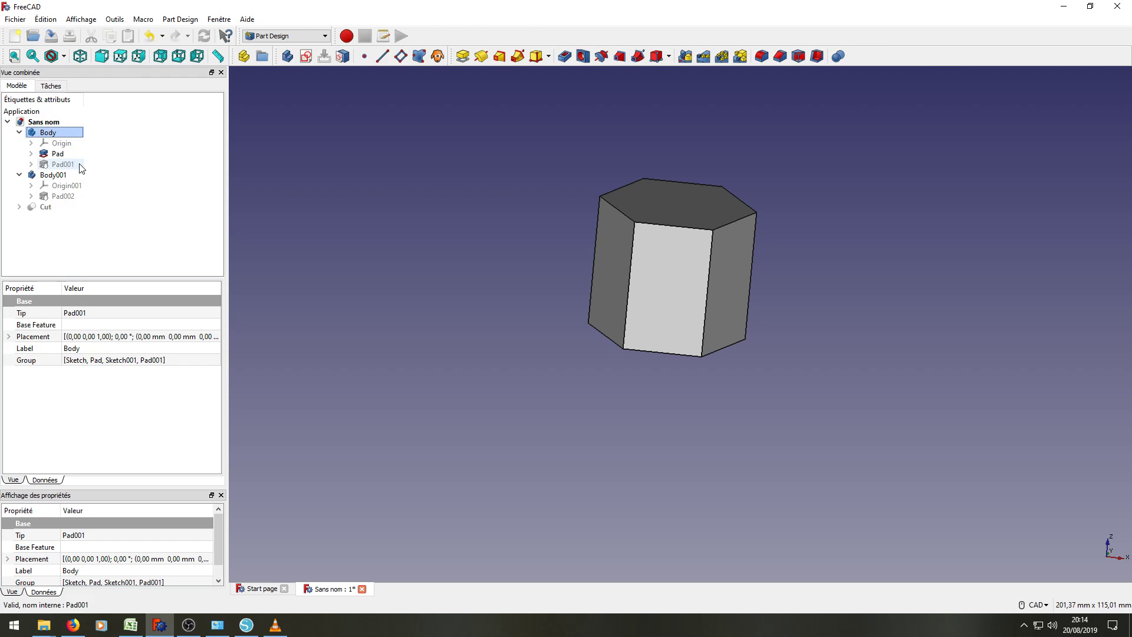
pyautogui.click(60, 156)
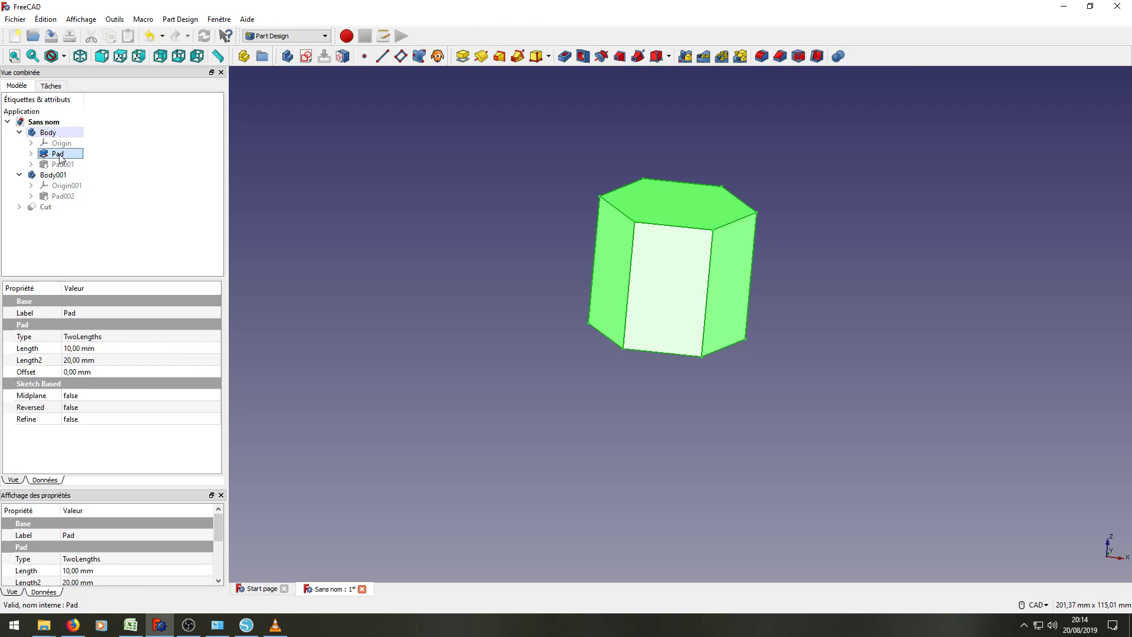
pyautogui.click(441, 282)
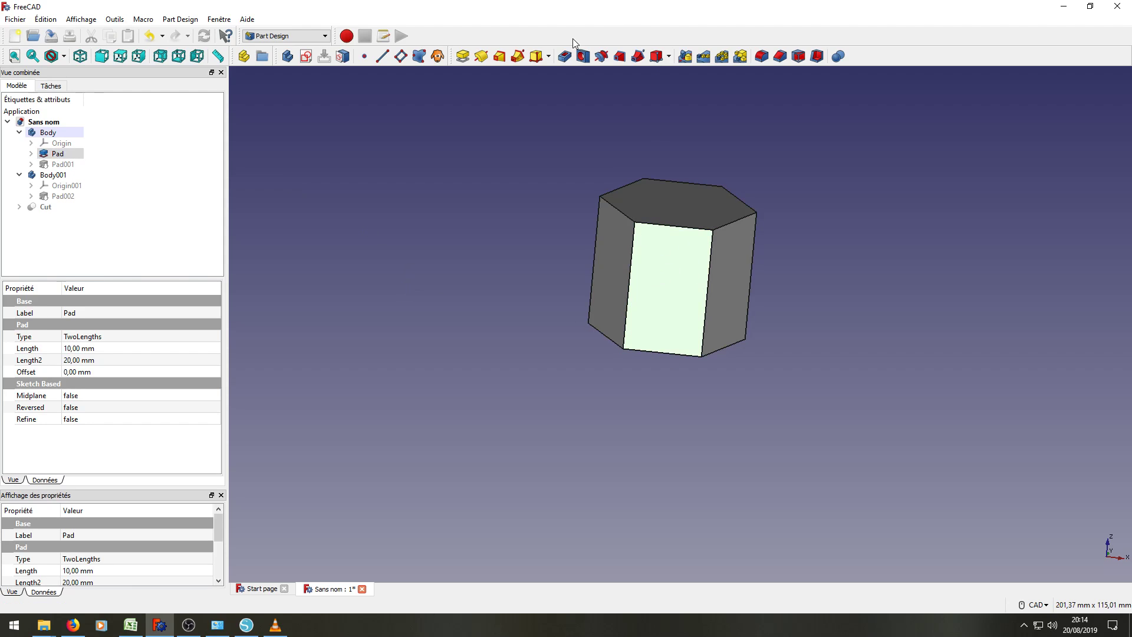
# Start a sketch on the prism's side face and draw a rectangle extending below the prism
pyautogui.click(306, 58)
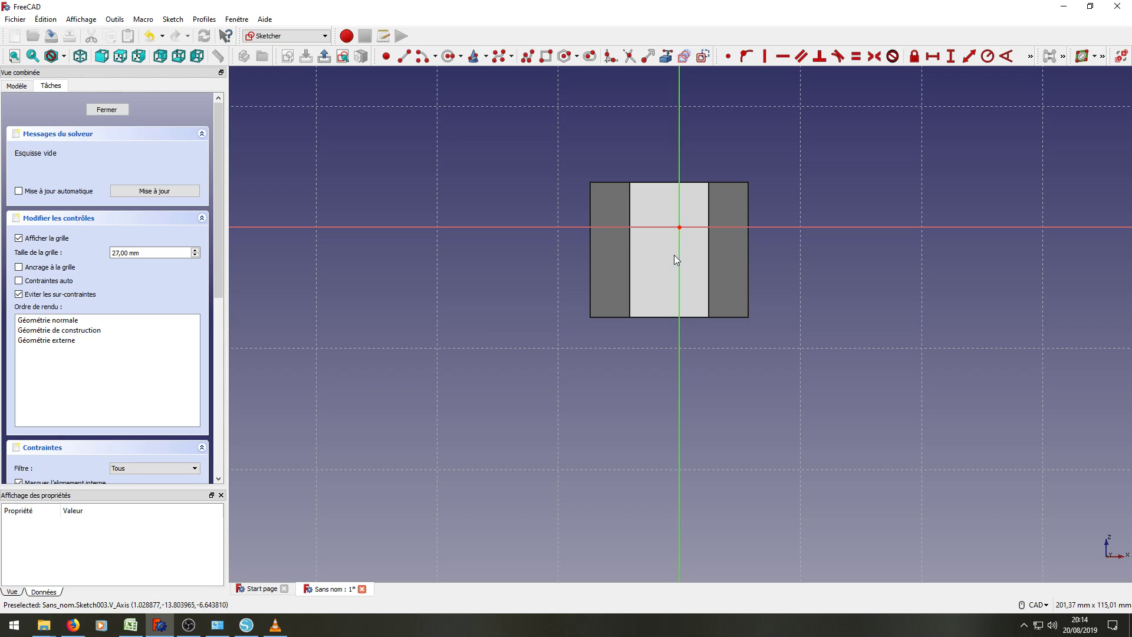
pyautogui.click(17, 87)
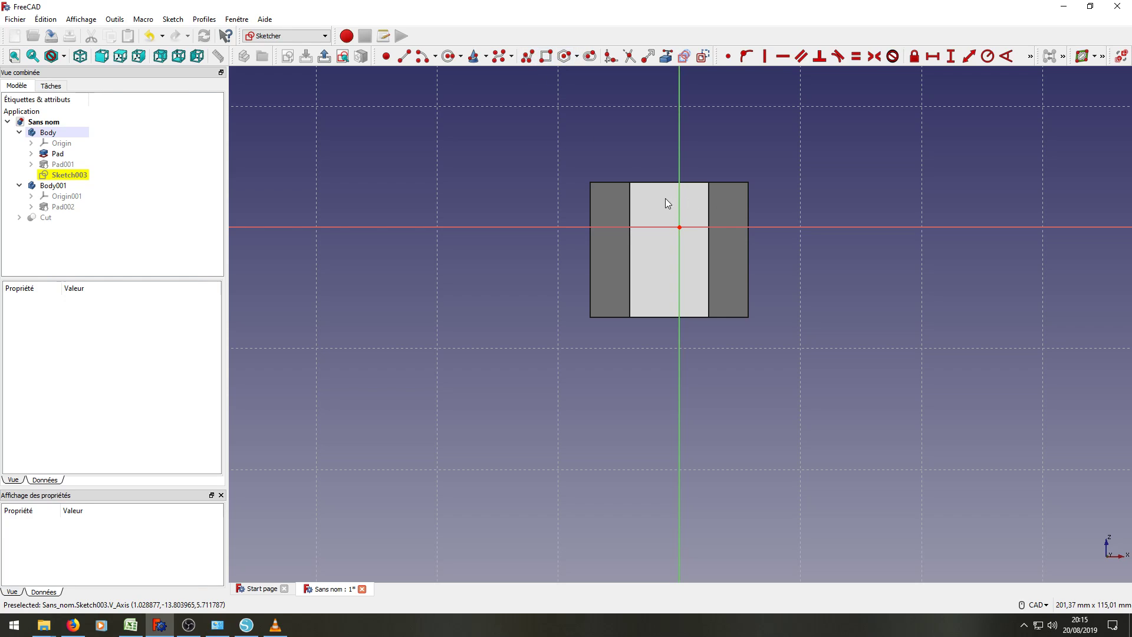
pyautogui.click(546, 56)
pyautogui.click(530, 226)
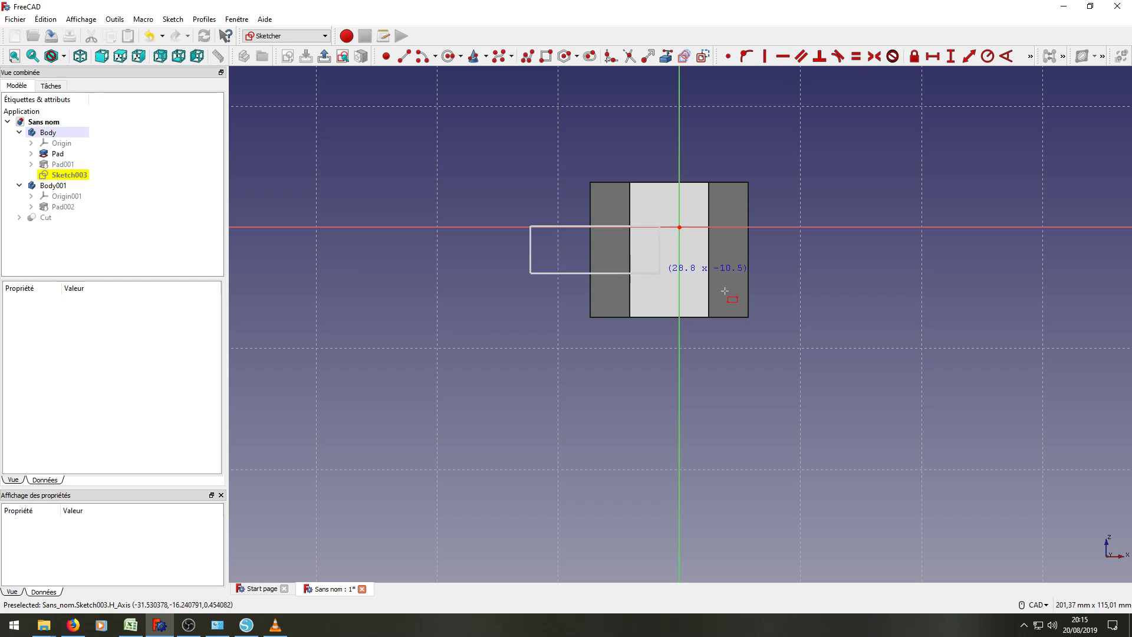
pyautogui.click(839, 352)
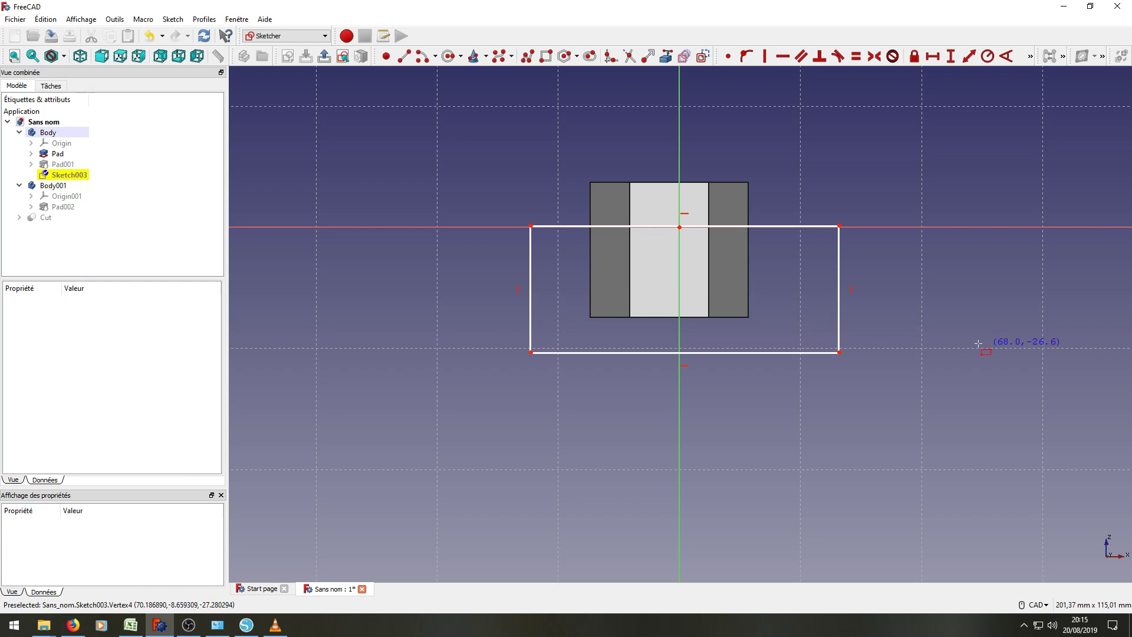
# Constrain the rectangle's top-left corner onto the horizontal axis and close the sketch in Part Design
pyautogui.click(532, 225)
pyautogui.click(513, 227)
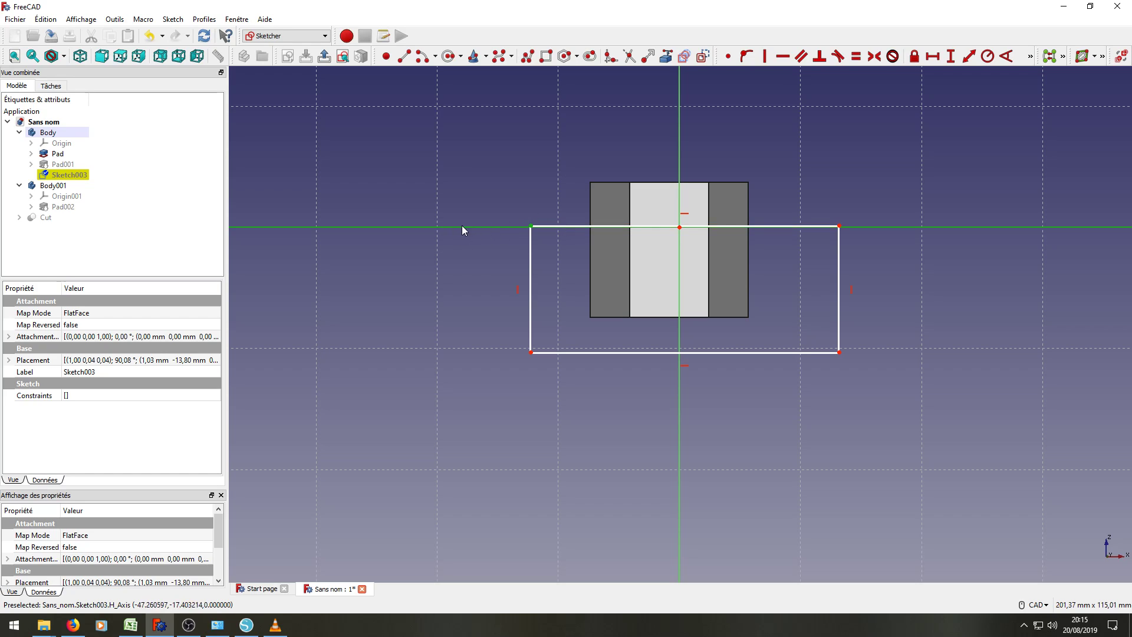
pyautogui.click(746, 58)
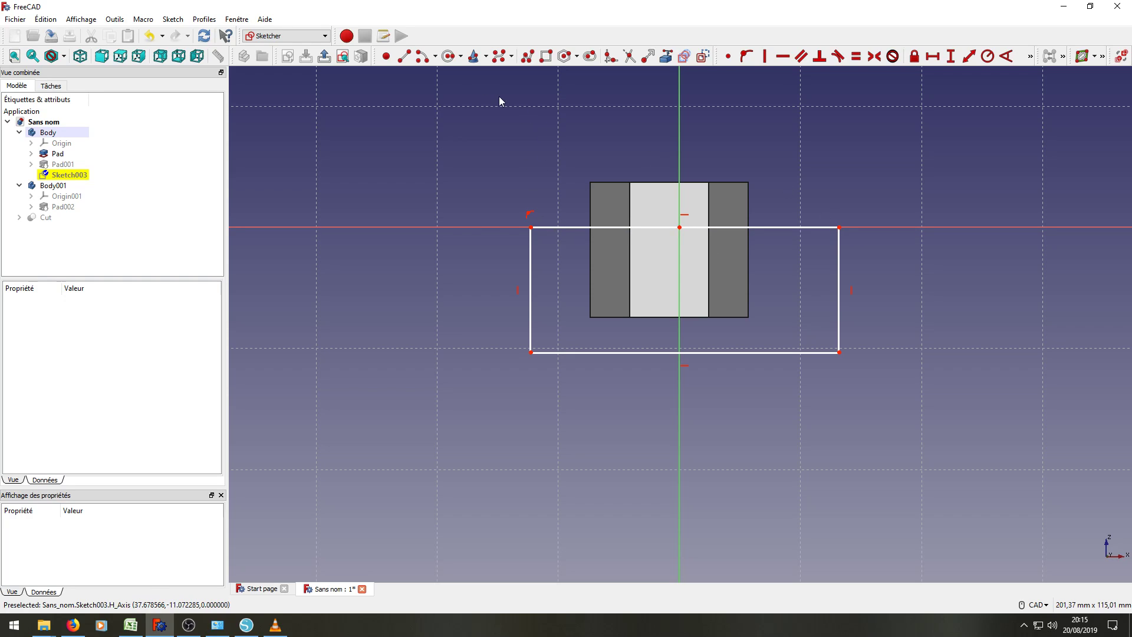
pyautogui.click(295, 36)
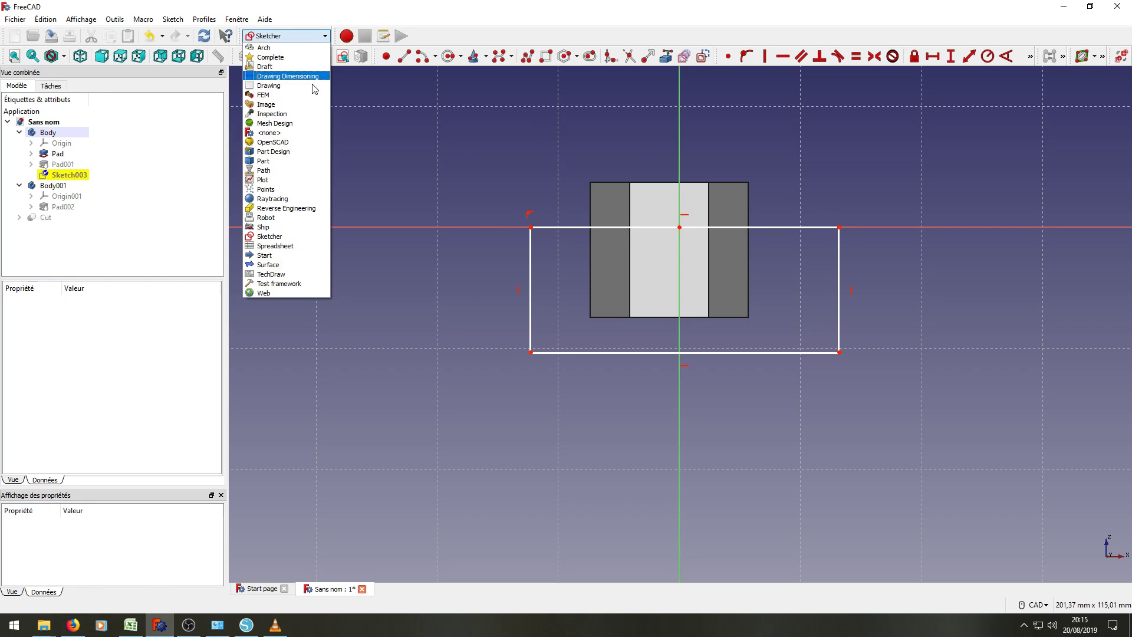
pyautogui.click(277, 151)
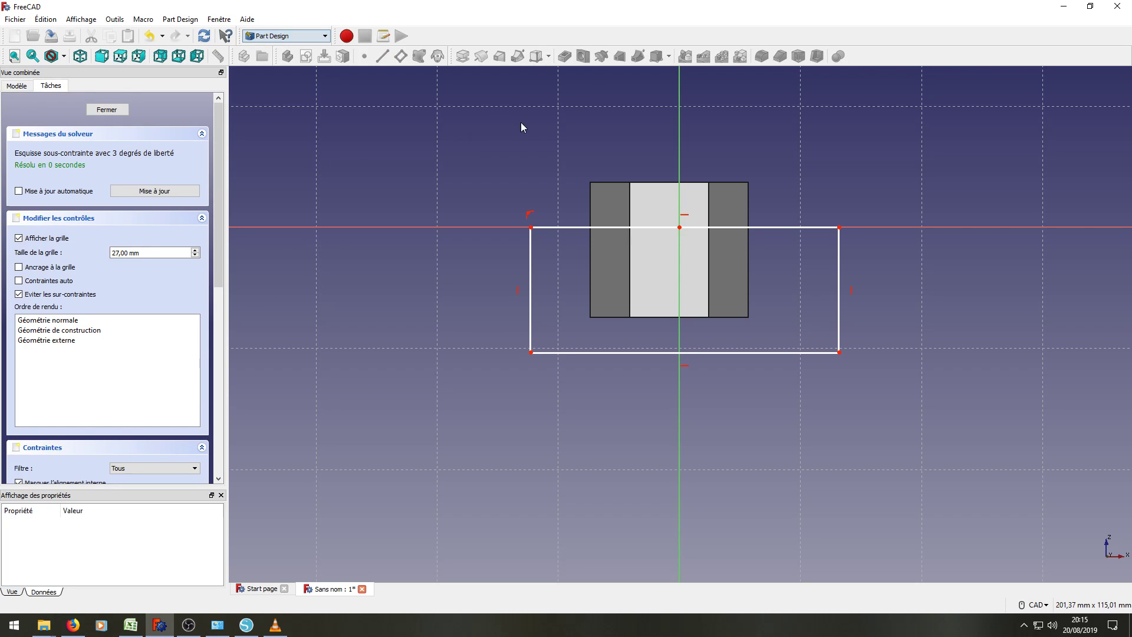
pyautogui.click(108, 110)
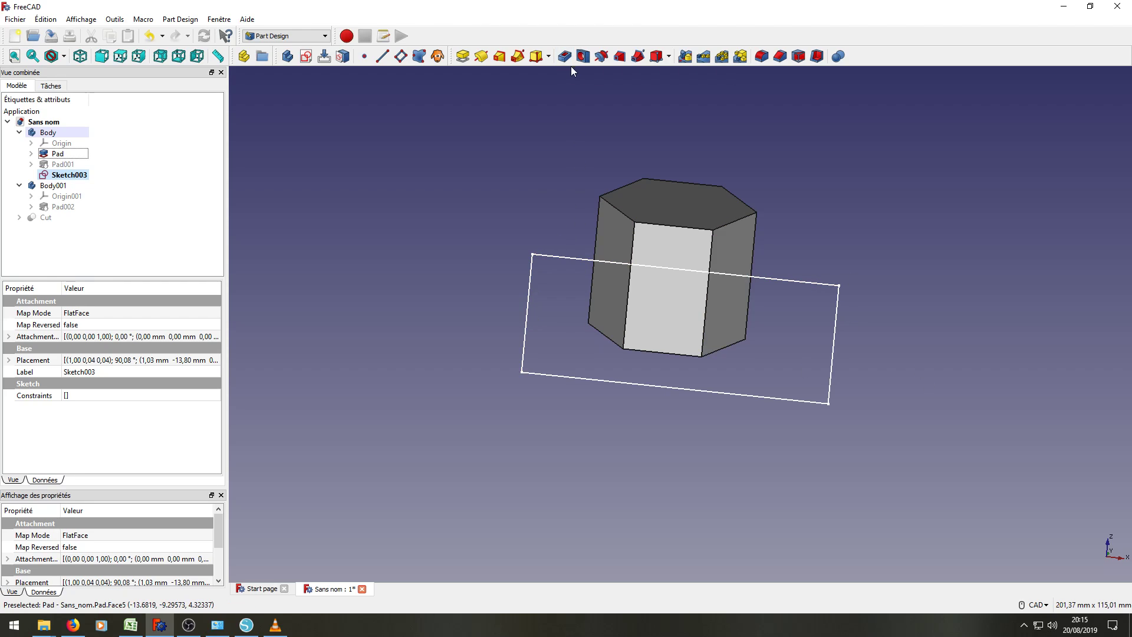
# Pocket the rectangle sketch 'À travers tout', trimming the prism to a short hexagonal slab
pyautogui.click(563, 57)
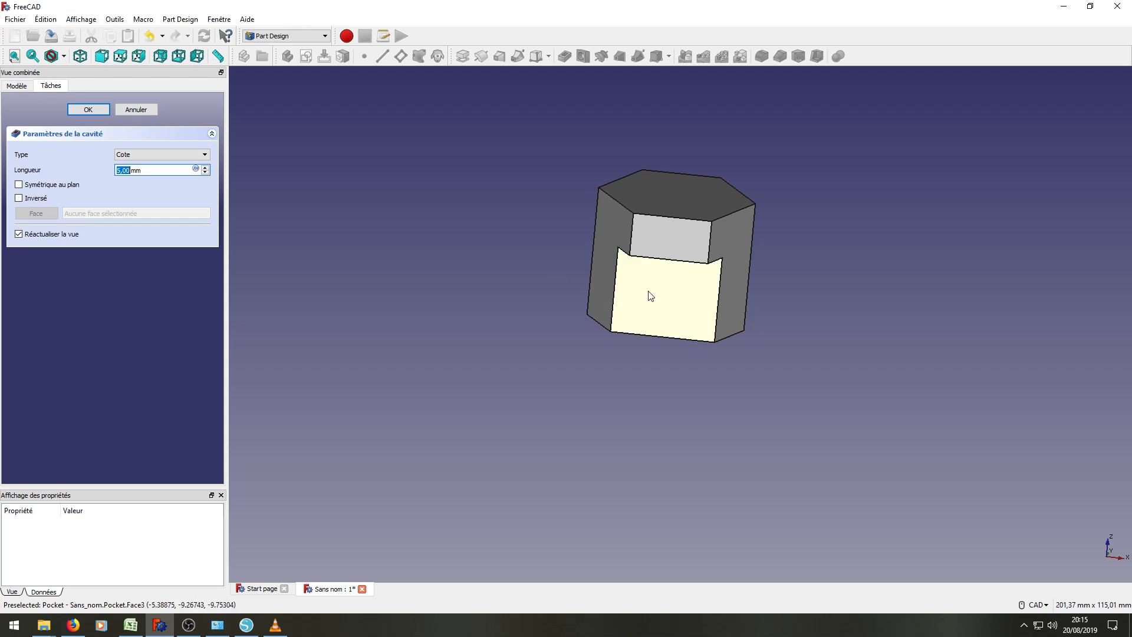
pyautogui.click(204, 155)
pyautogui.click(168, 172)
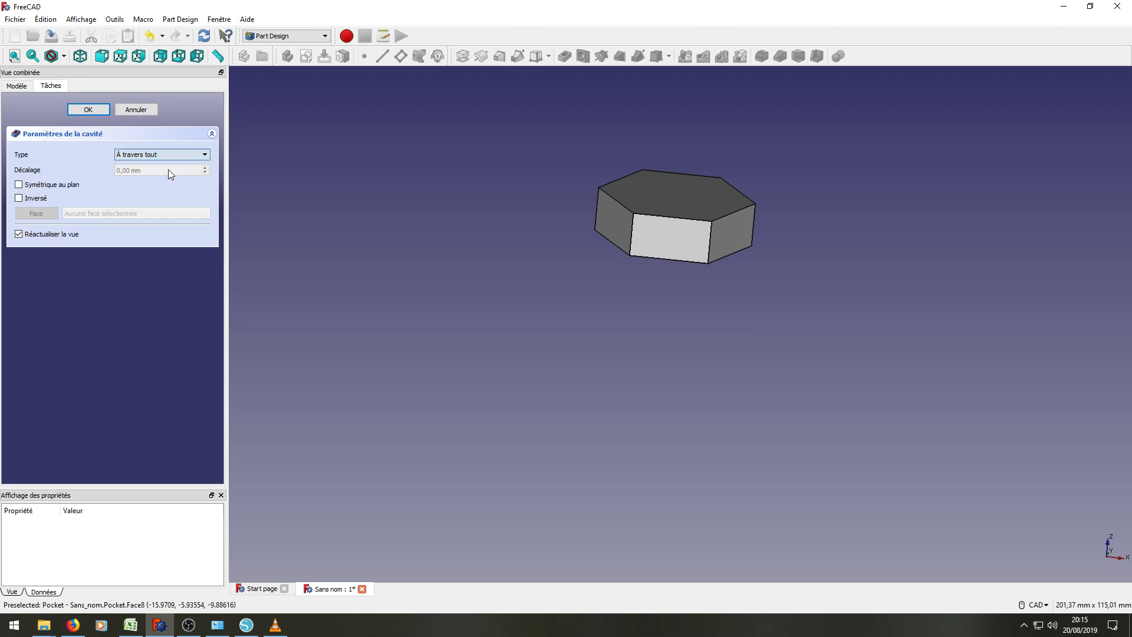
pyautogui.click(89, 110)
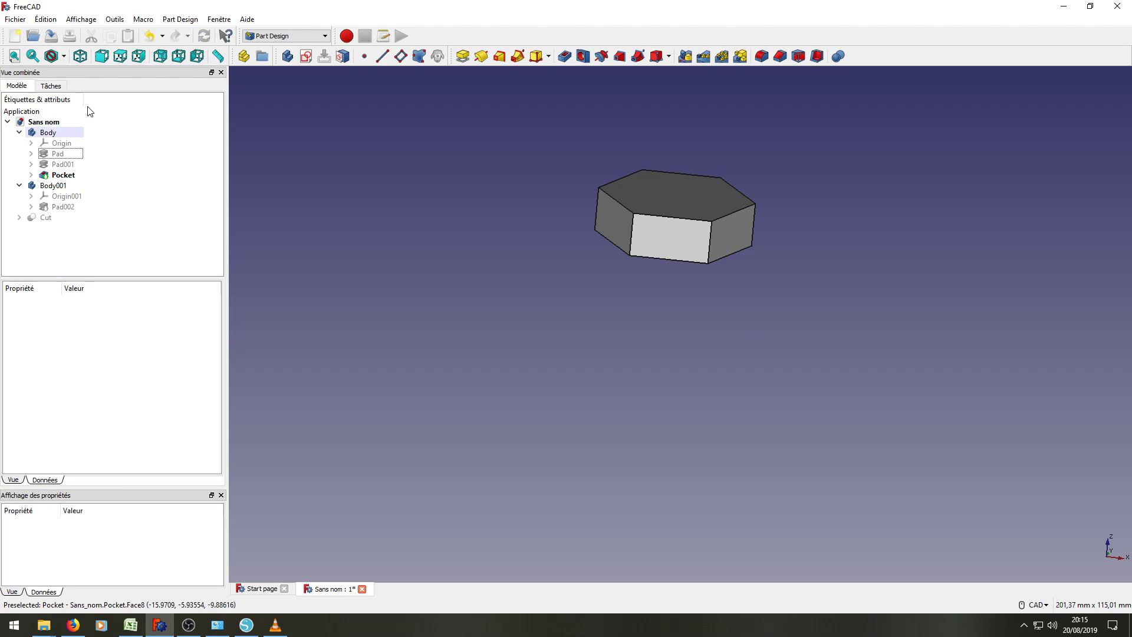
pyautogui.moveTo(629, 373)
pyautogui.mouseDown(button='middle')
pyautogui.moveTo(622, 405)
pyautogui.moveTo(758, 374)
pyautogui.moveTo(700, 351)
pyautogui.moveTo(680, 396)
pyautogui.mouseUp(button='middle')
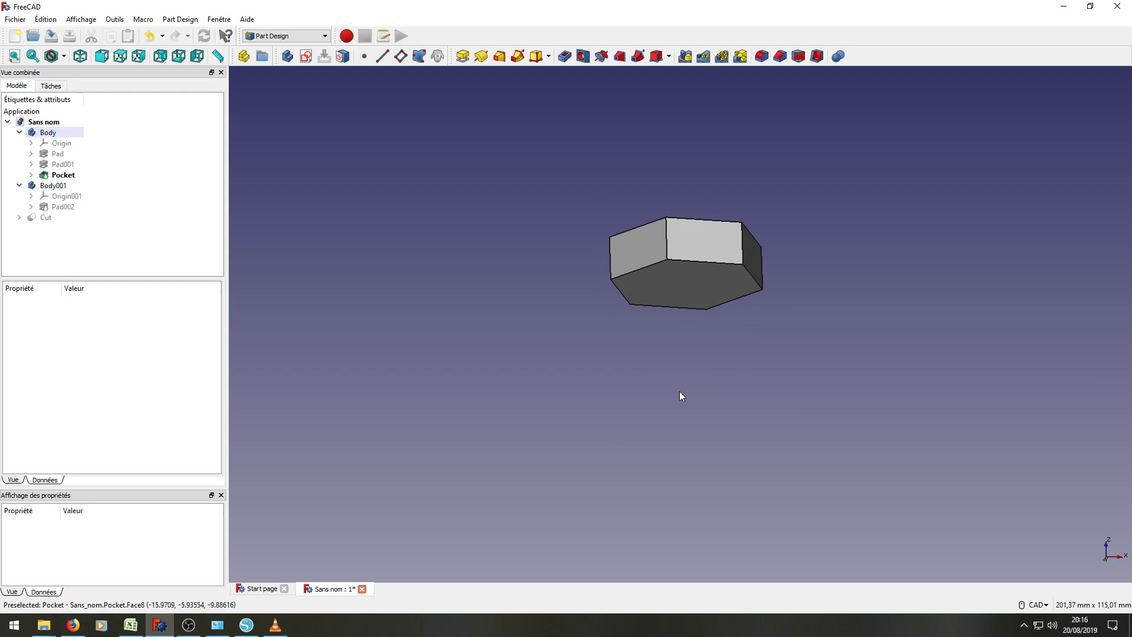
pyautogui.click(62, 175)
# Toggle visibility of the Pocket, Cut and Pad features to compare their results
pyautogui.click(48, 220)
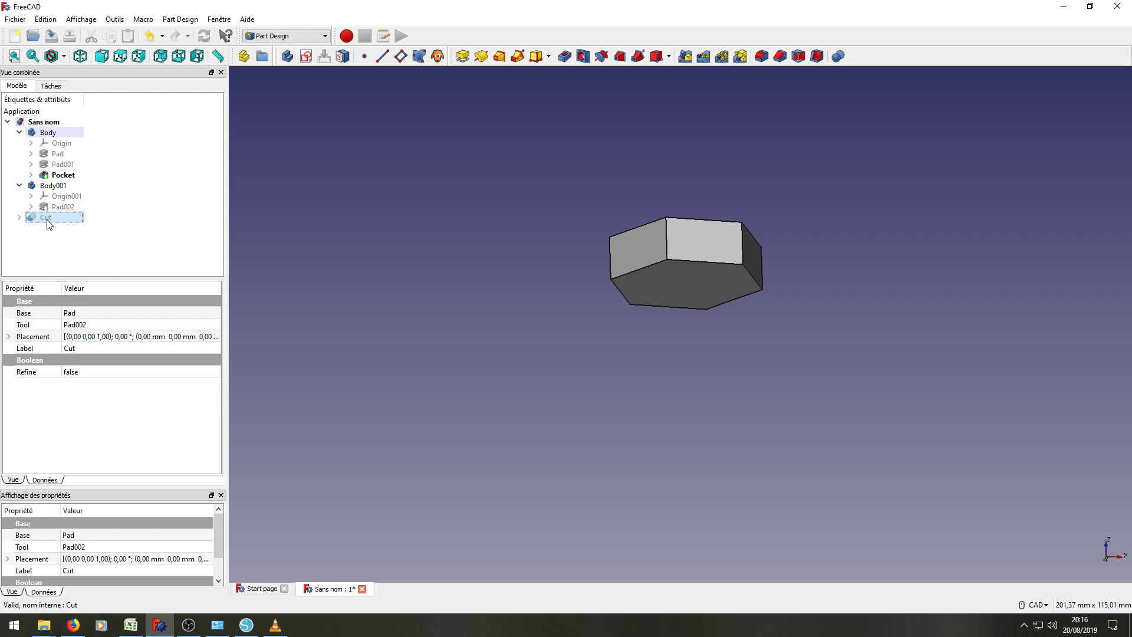
pyautogui.click(69, 166)
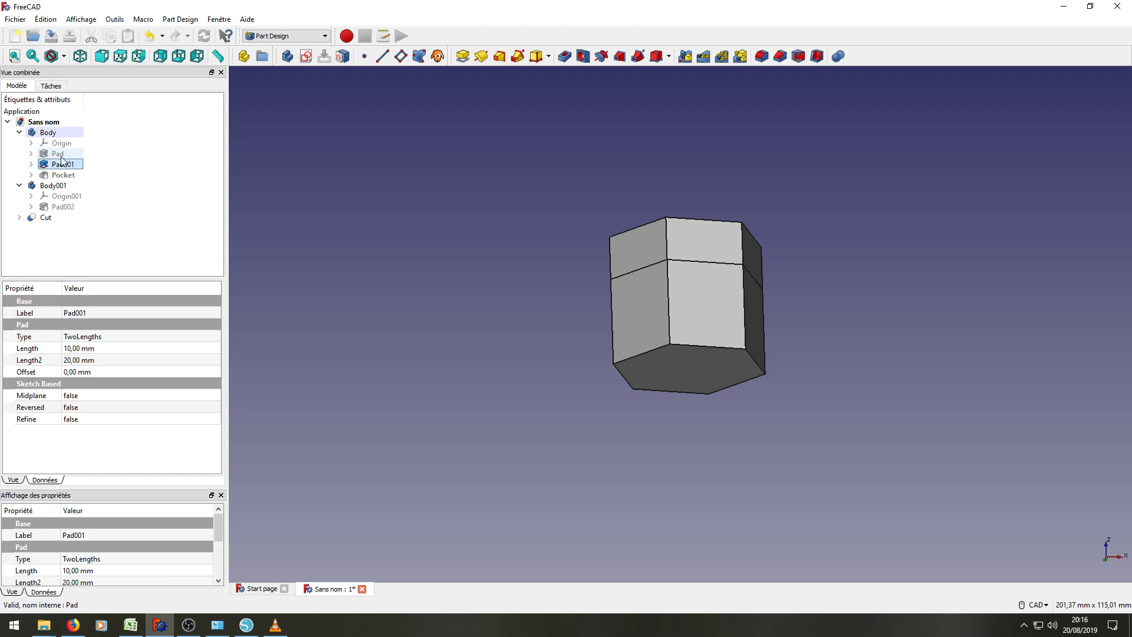
pyautogui.click(56, 185)
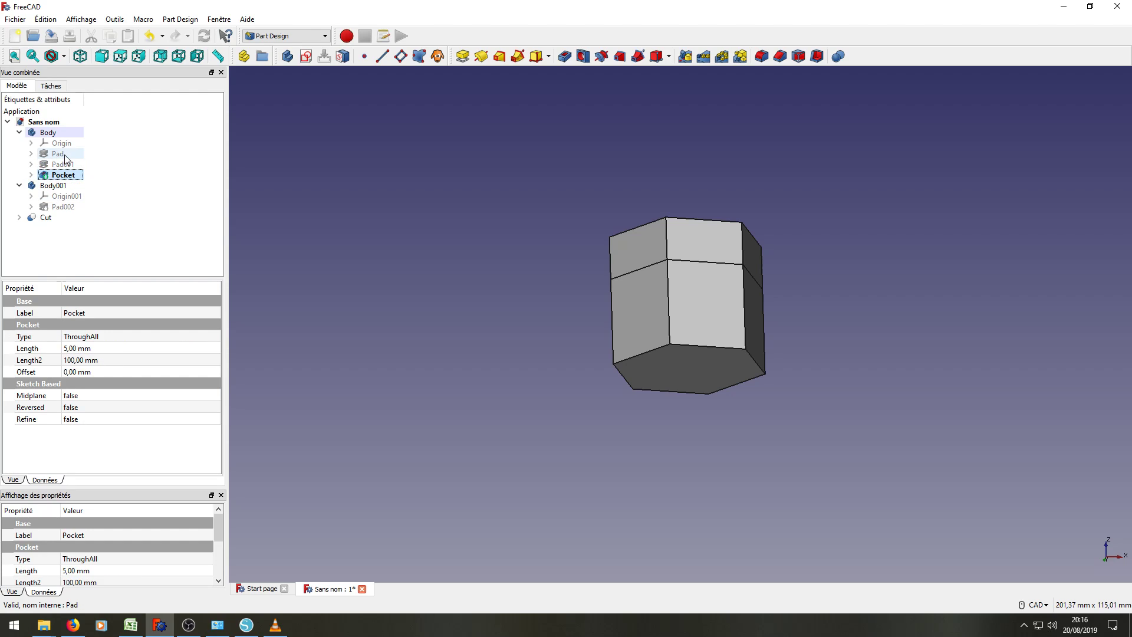
pyautogui.press('space')
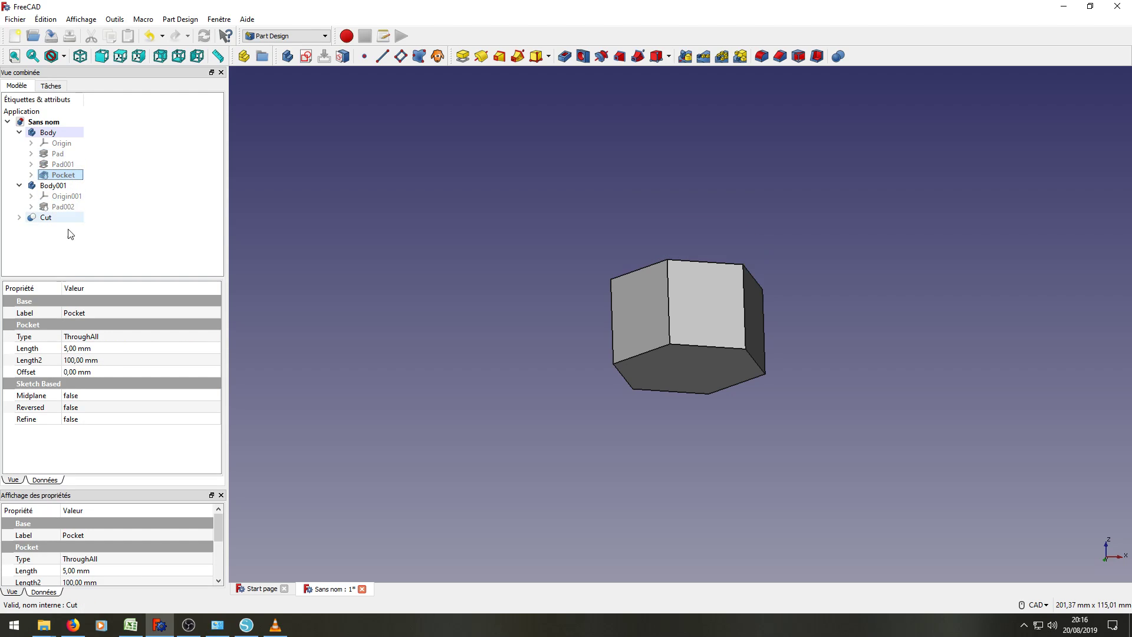
pyautogui.click(53, 219)
pyautogui.press('space')
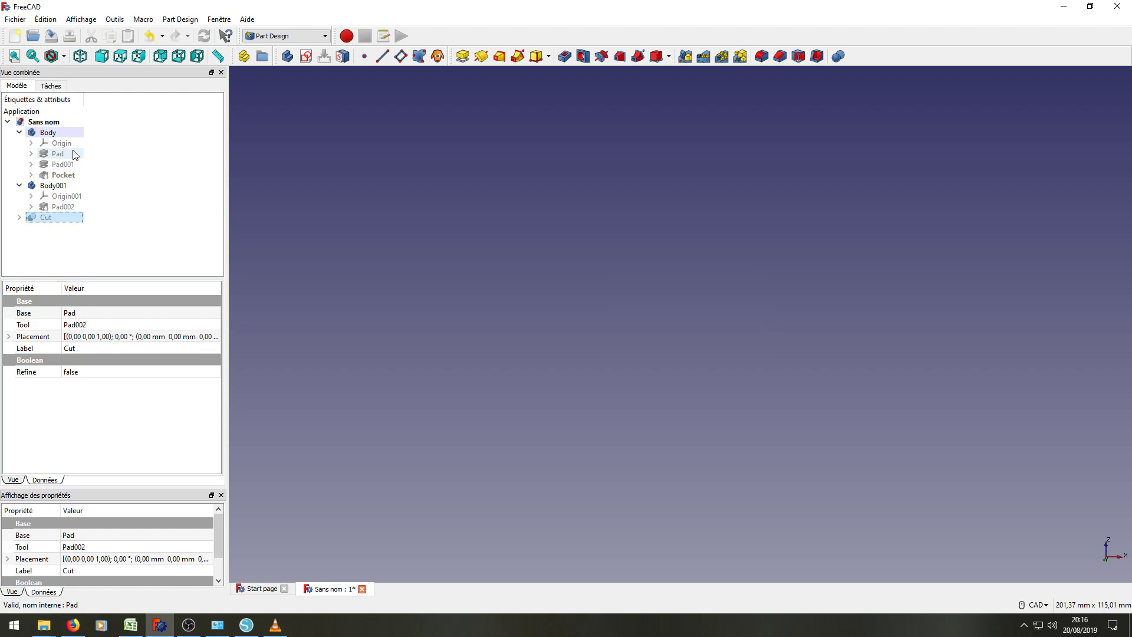
pyautogui.click(58, 154)
pyautogui.press('space')
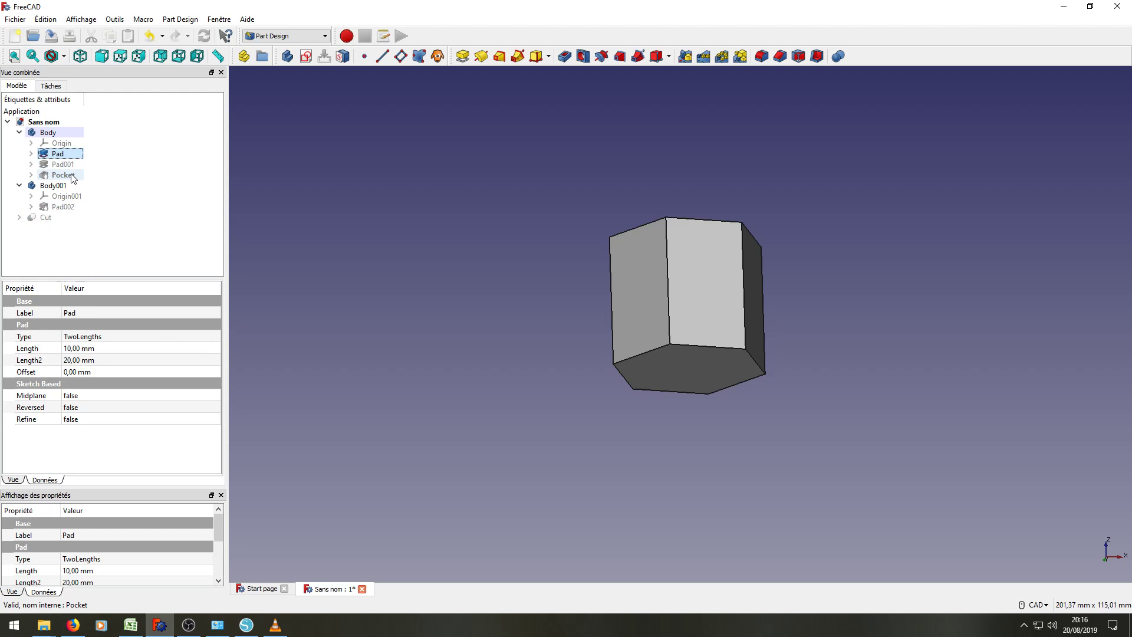
pyautogui.click(72, 178)
pyautogui.press('space')
pyautogui.click(52, 218)
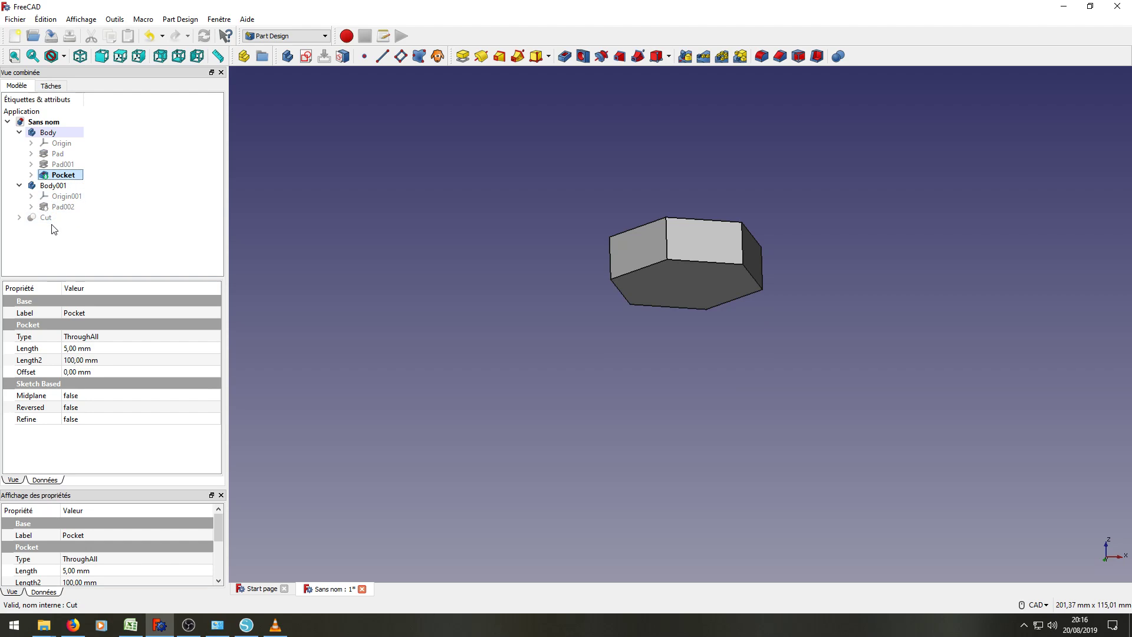
pyautogui.press('space')
pyautogui.click(443, 279)
pyautogui.moveTo(488, 281)
pyautogui.mouseDown(button='middle')
pyautogui.moveTo(521, 230)
pyautogui.moveTo(539, 285)
pyautogui.moveTo(644, 294)
pyautogui.moveTo(581, 270)
pyautogui.mouseUp(button='middle')
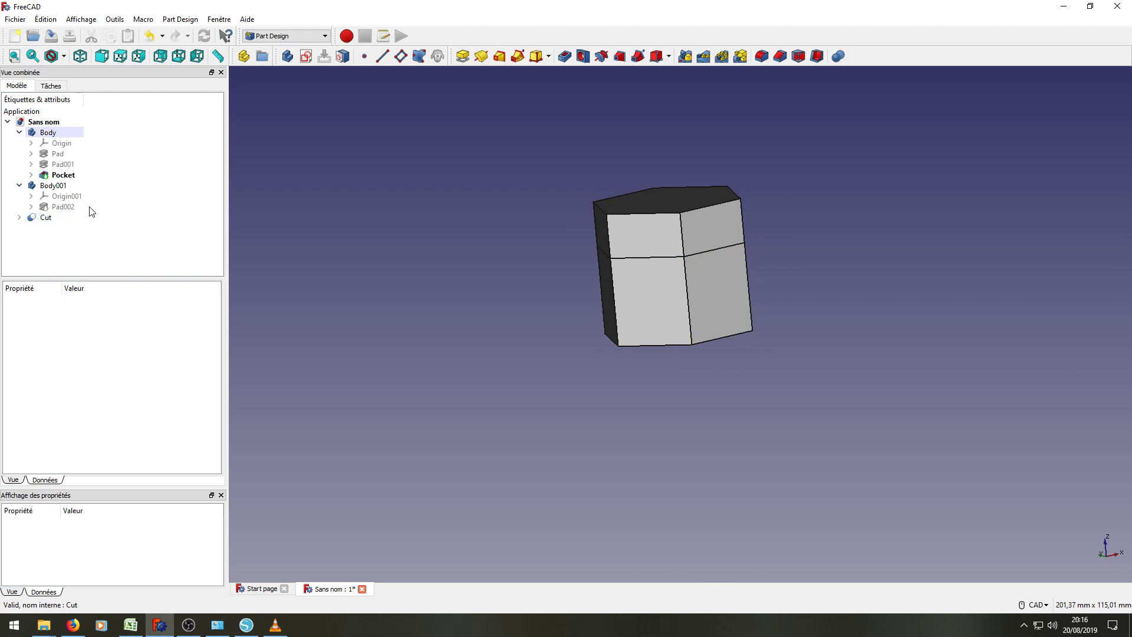
# Collapse the tree and hide Body, Body001 and Cut, leaving the 3D view empty
pyautogui.click(19, 132)
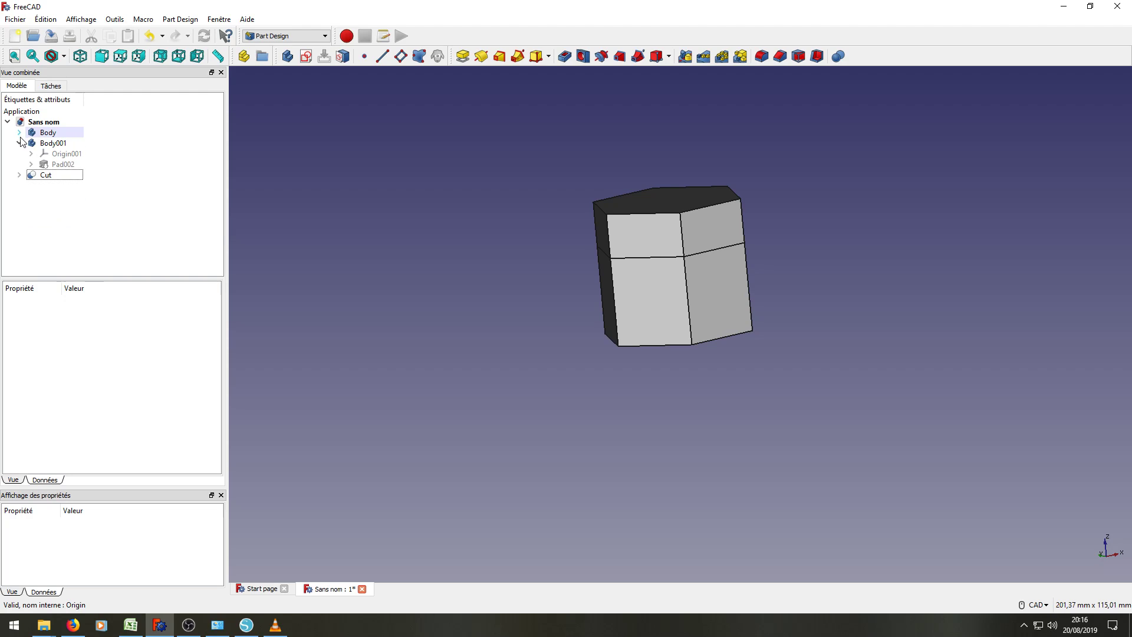
pyautogui.click(68, 134)
pyautogui.press('space')
pyautogui.press('space')
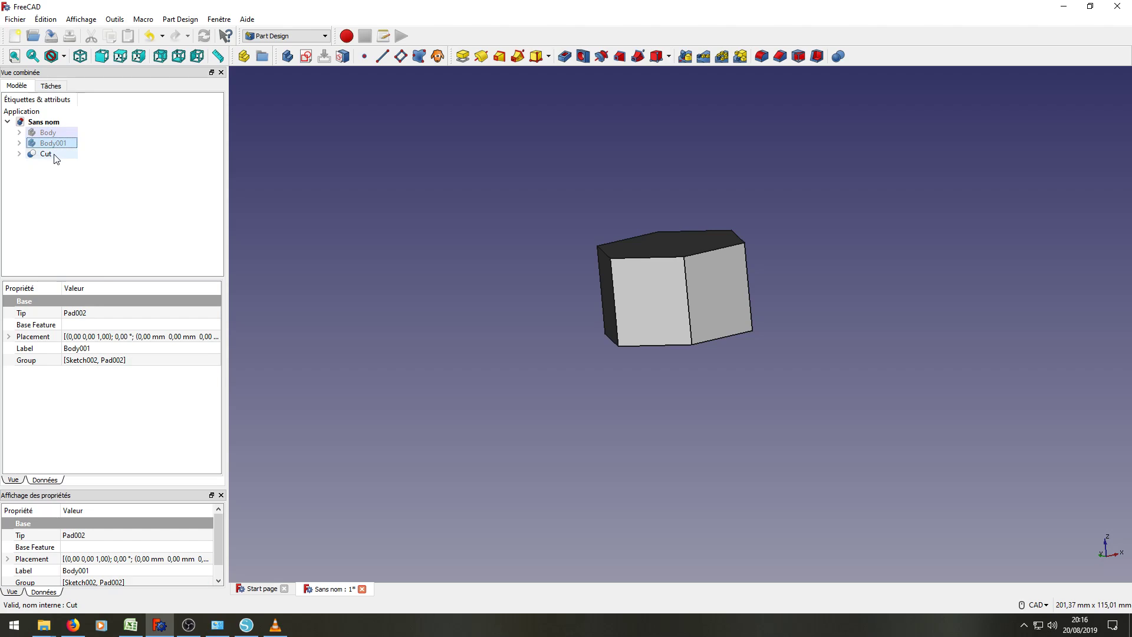
pyautogui.click(56, 157)
pyautogui.press('space')
pyautogui.click(149, 191)
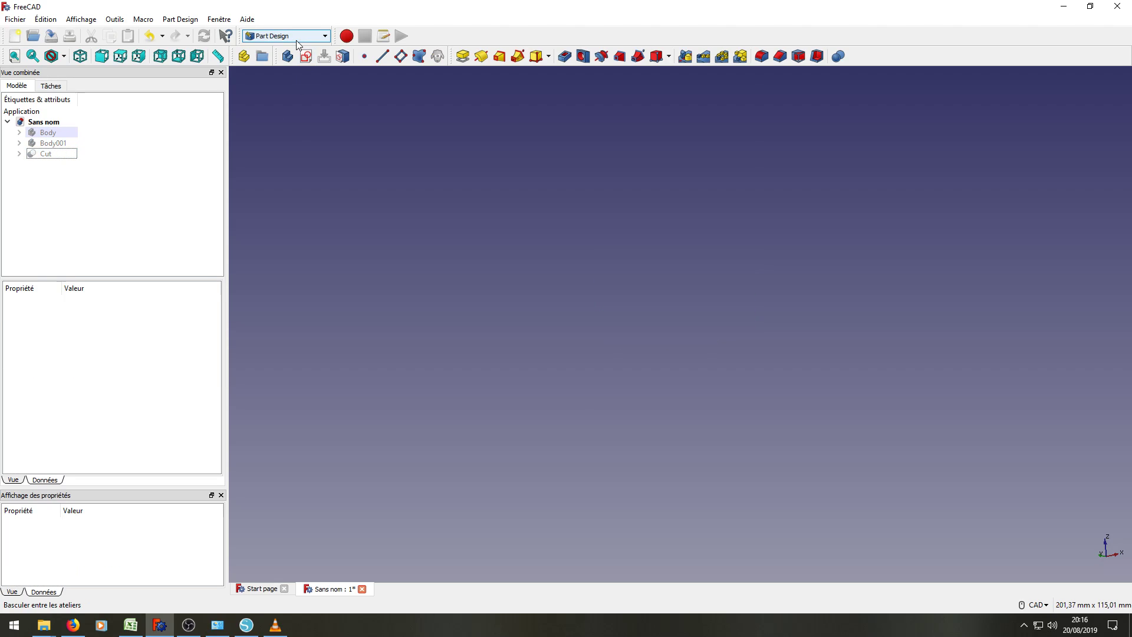
# Create a new body, Body002, and start a sketch on its XY plane
pyautogui.click(288, 57)
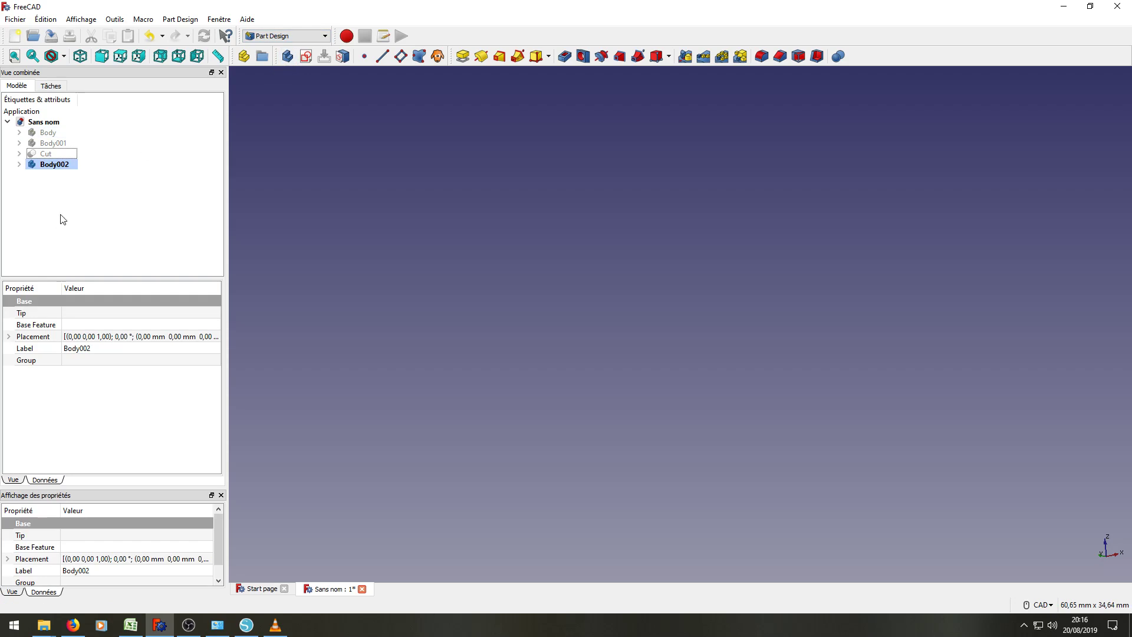
pyautogui.click(20, 164)
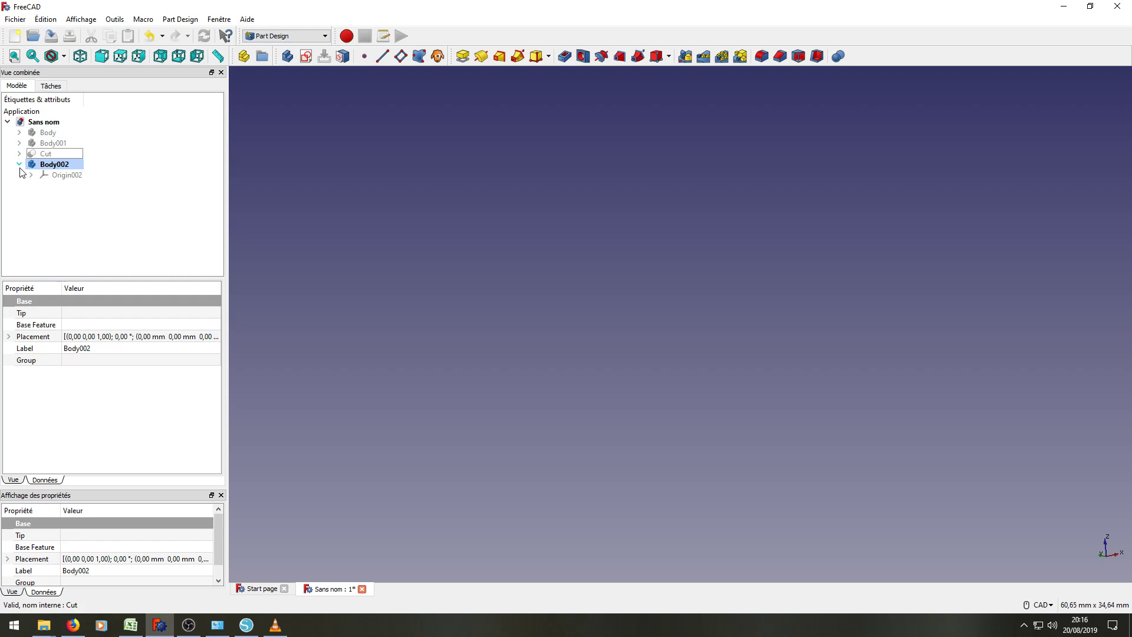
pyautogui.click(19, 167)
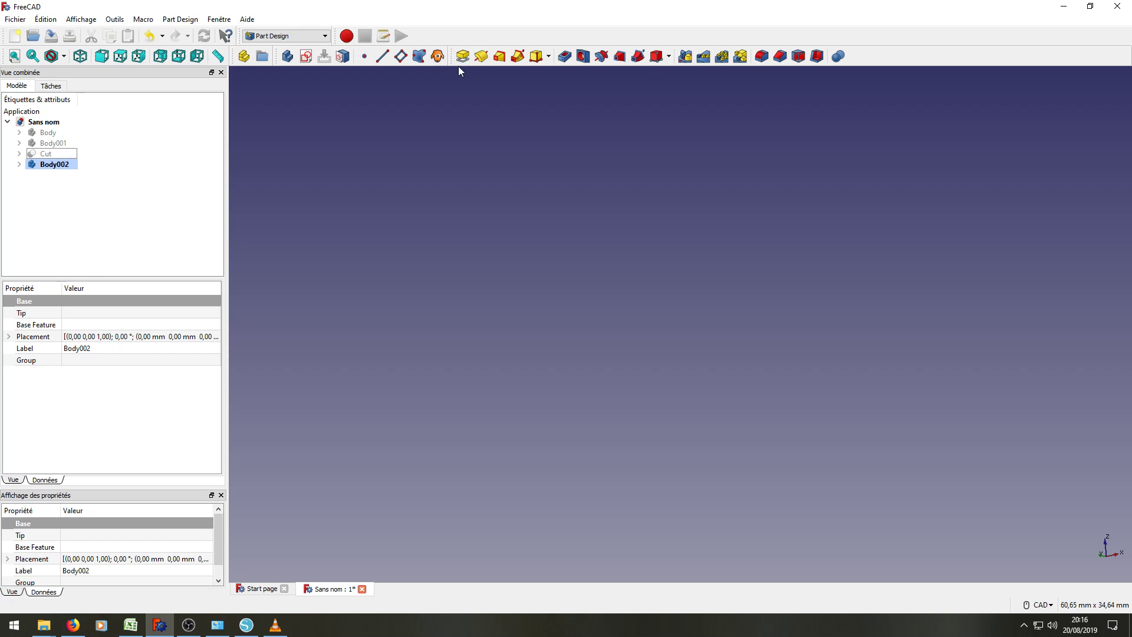
pyautogui.click(306, 57)
pyautogui.click(51, 155)
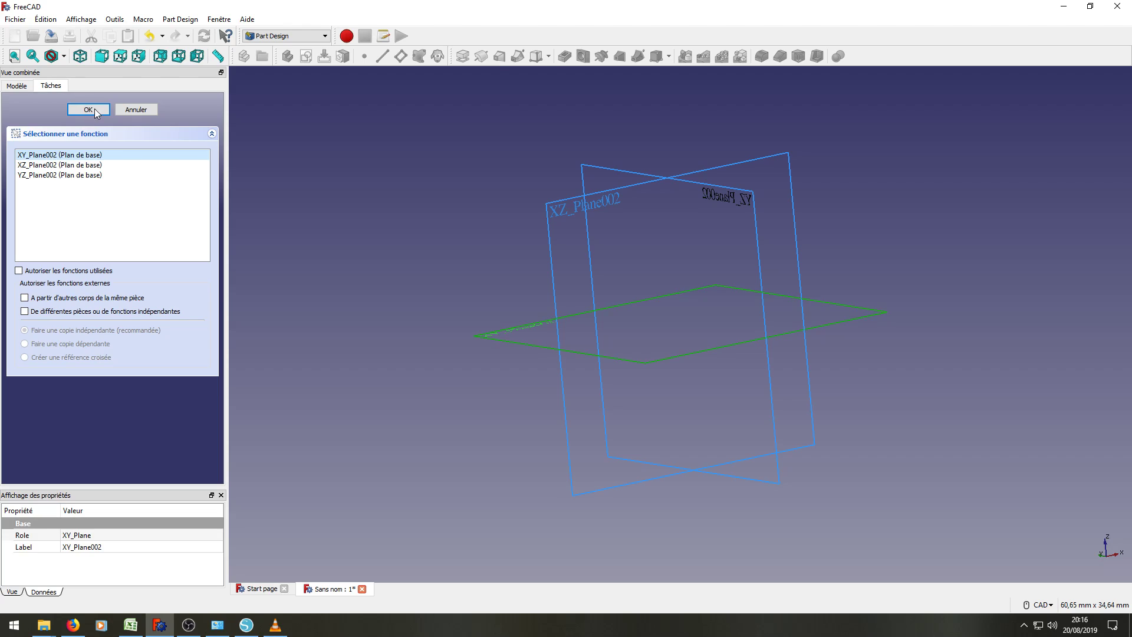
pyautogui.click(89, 110)
pyautogui.scroll(-5, 826, 236)
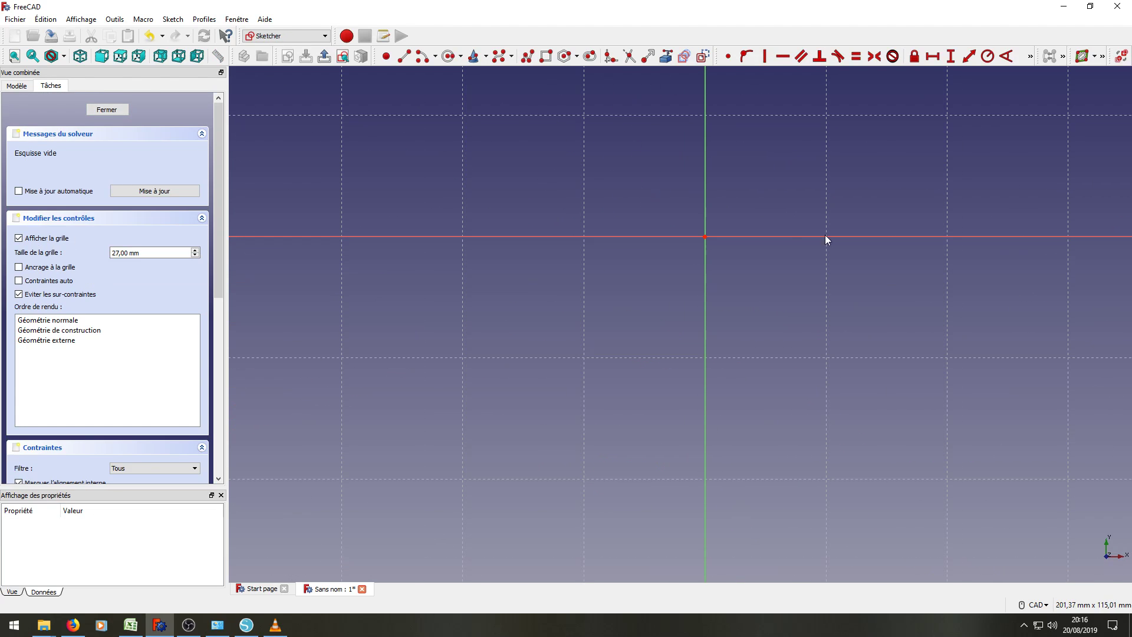
pyautogui.moveTo(873, 212); pyautogui.dragTo(792, 296, button='middle')
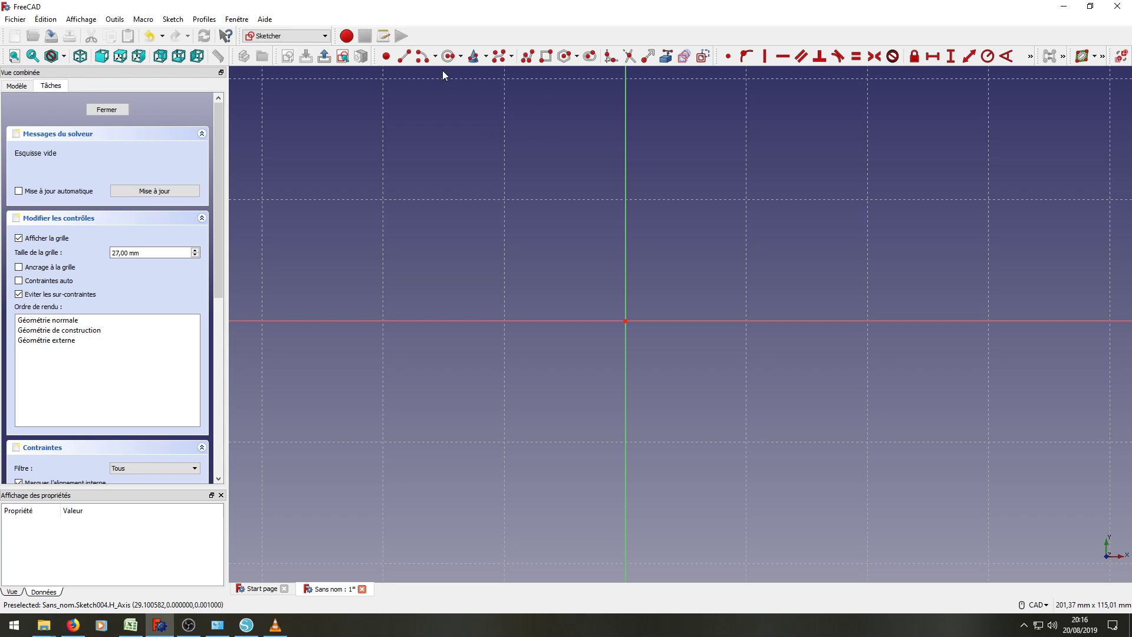
# Draw a regular hexagon centred on the sketch origin and close the sketch
pyautogui.click(568, 56)
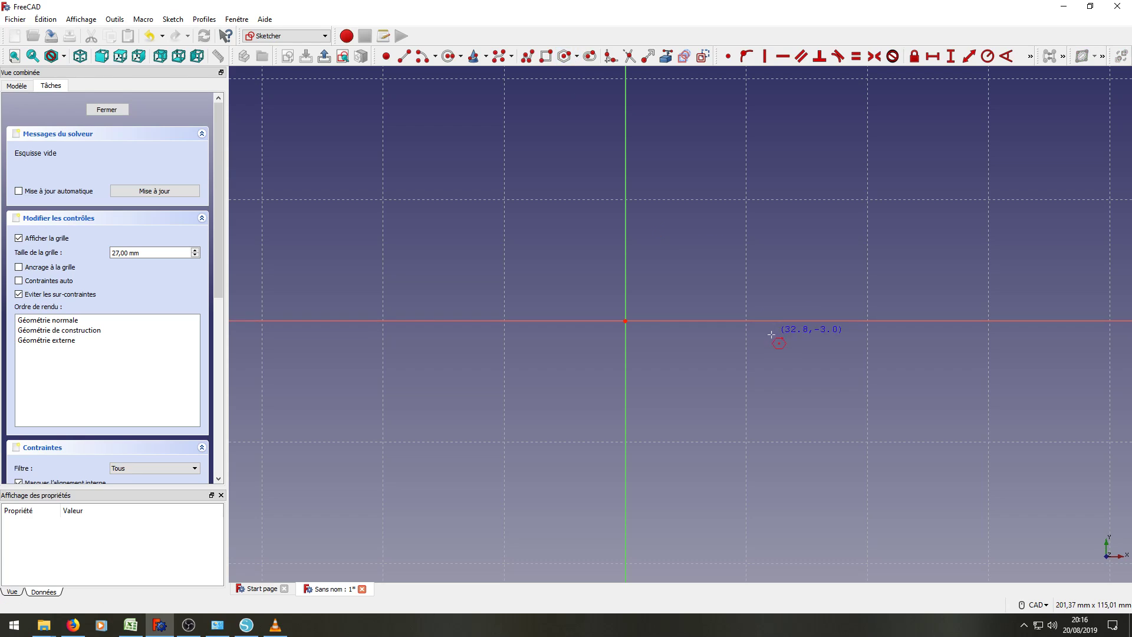
pyautogui.click(614, 307)
pyautogui.click(738, 513)
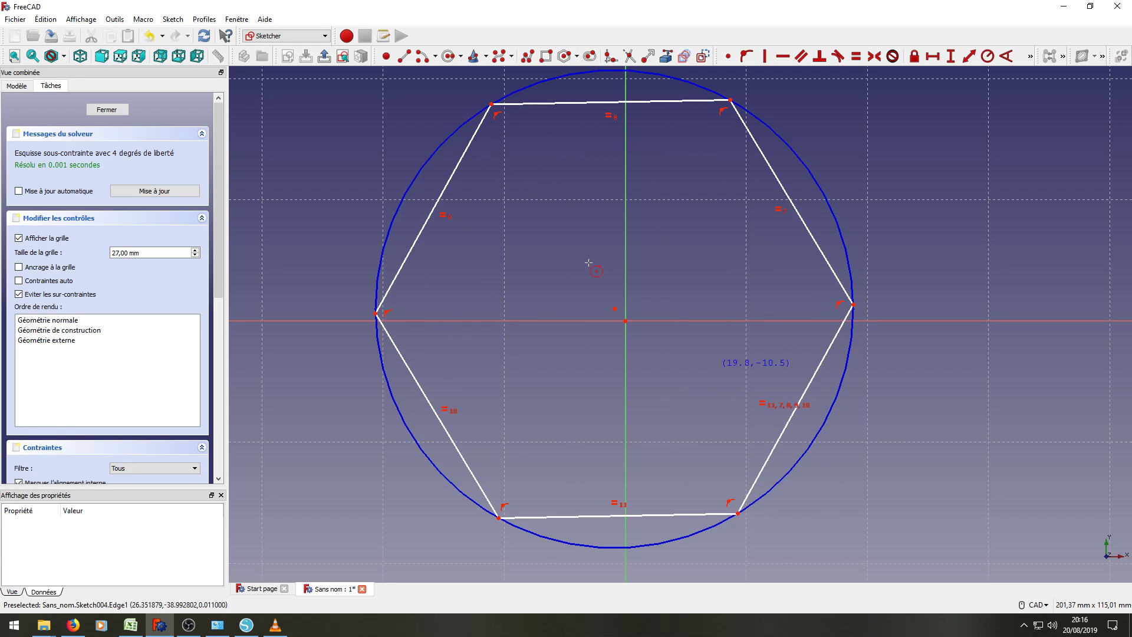
pyautogui.click(106, 111)
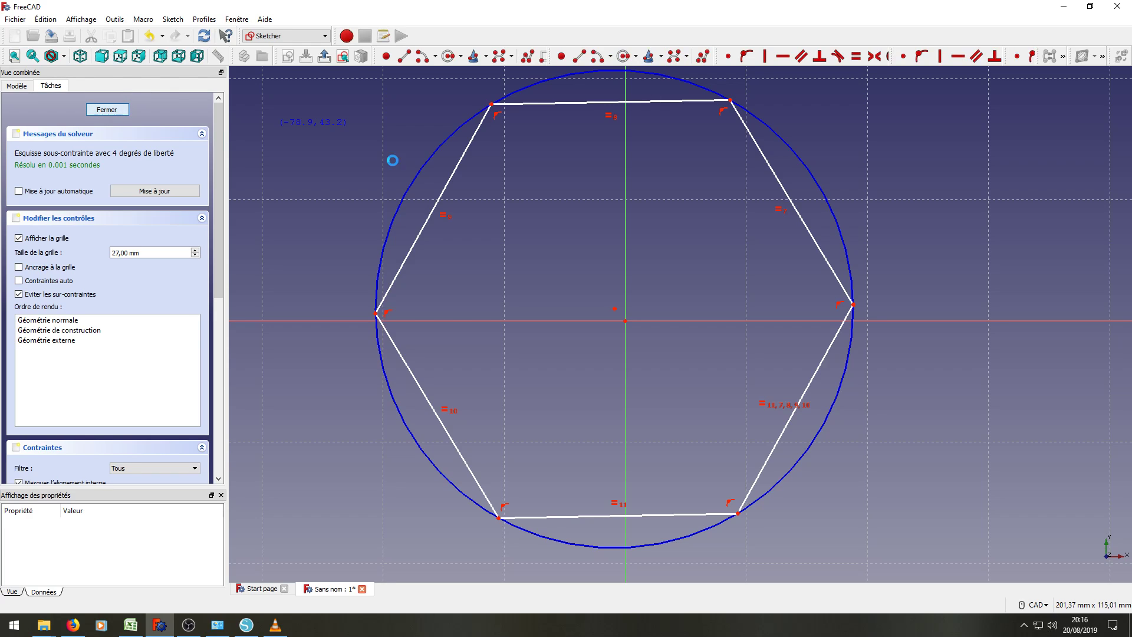
# Pad the hexagon sketch 40 mm into a tall hexagonal prism, Pad003
pyautogui.click(470, 56)
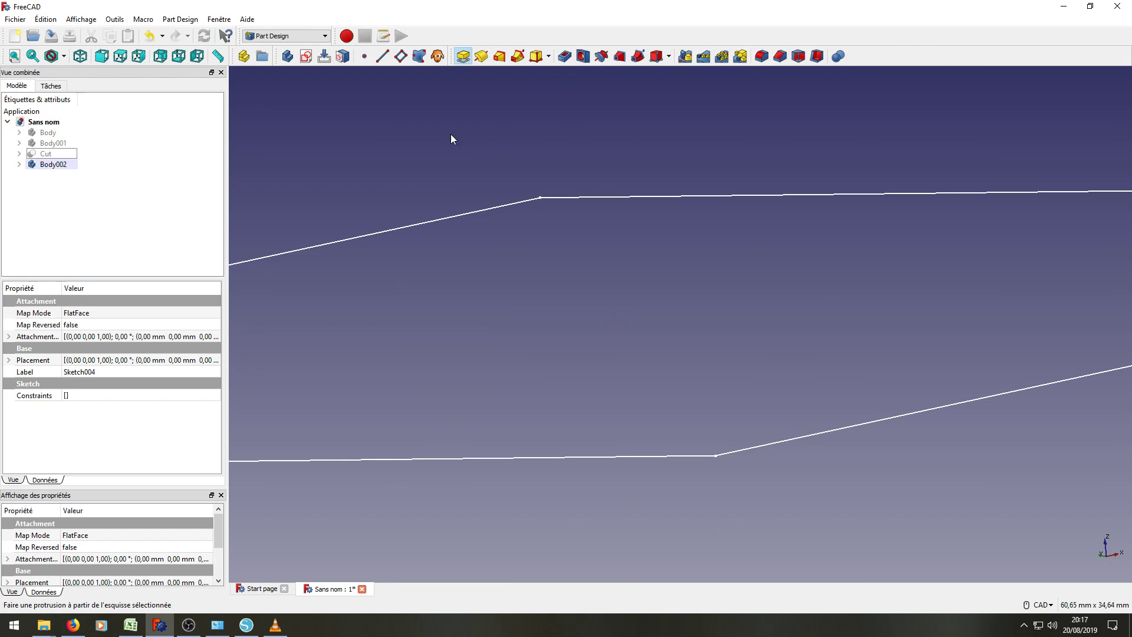
pyautogui.click(122, 170)
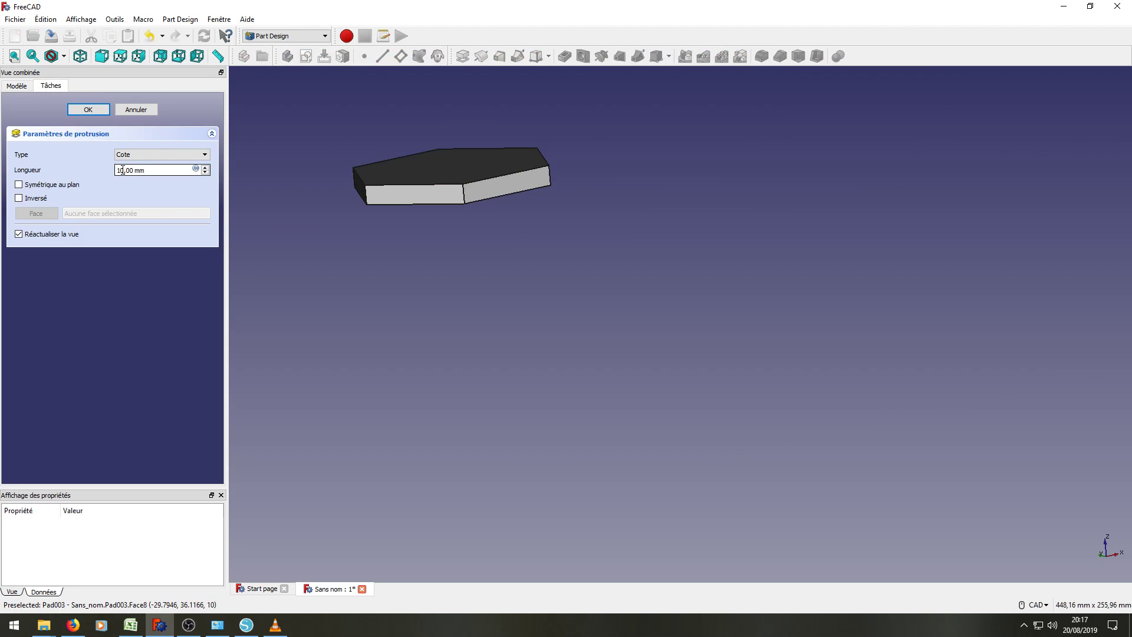
pyautogui.write('4')
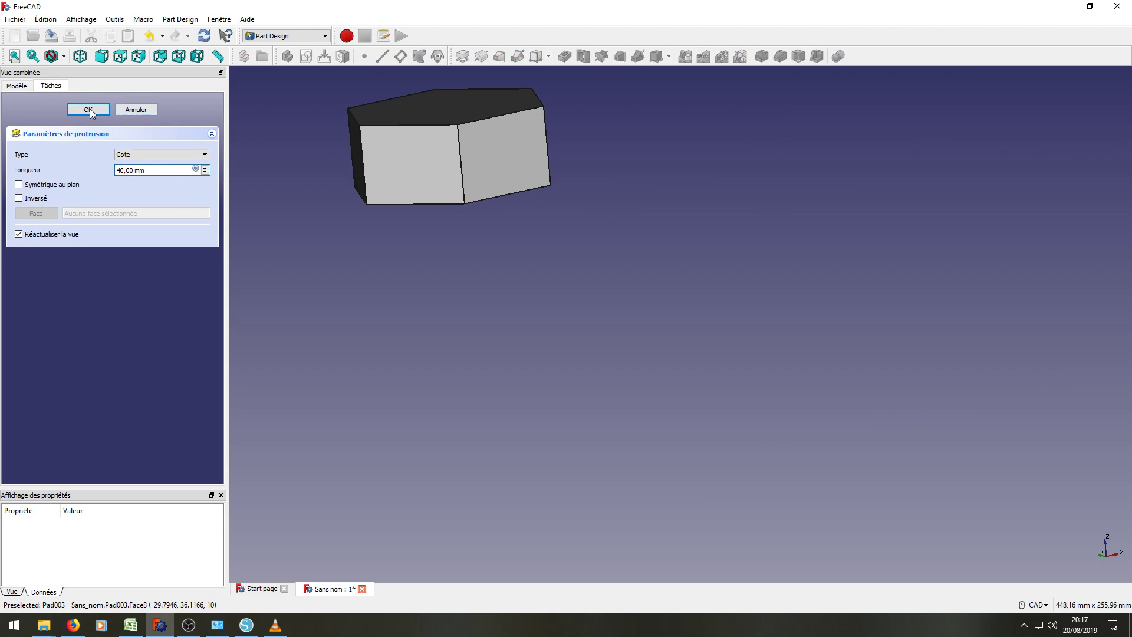
pyautogui.click(89, 110)
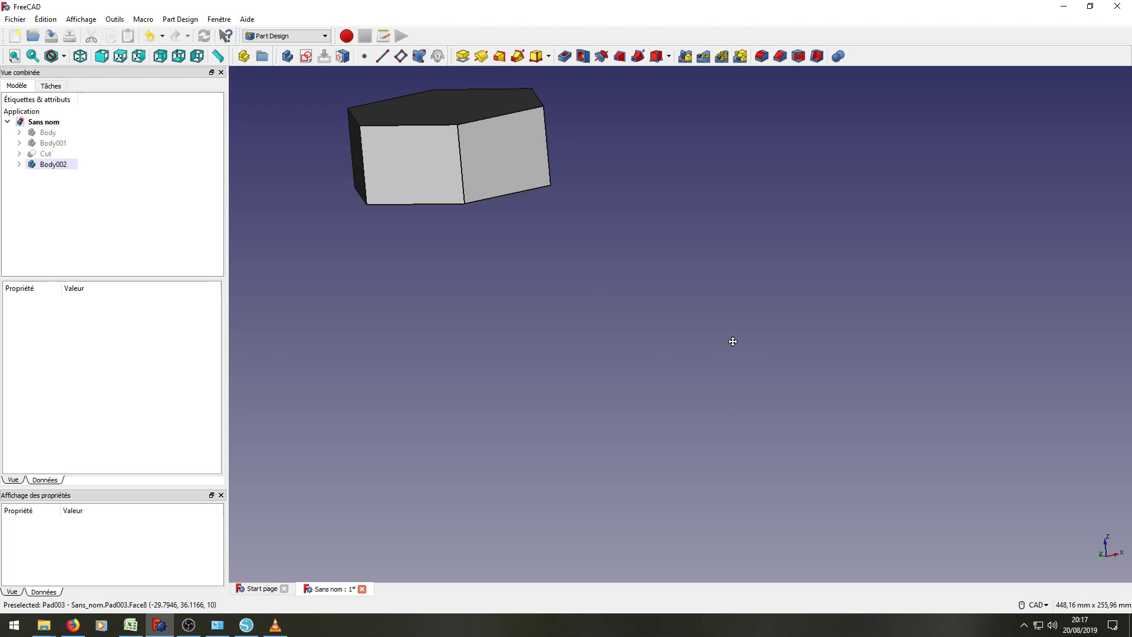
pyautogui.moveTo(733, 342); pyautogui.dragTo(836, 460, button='middle')
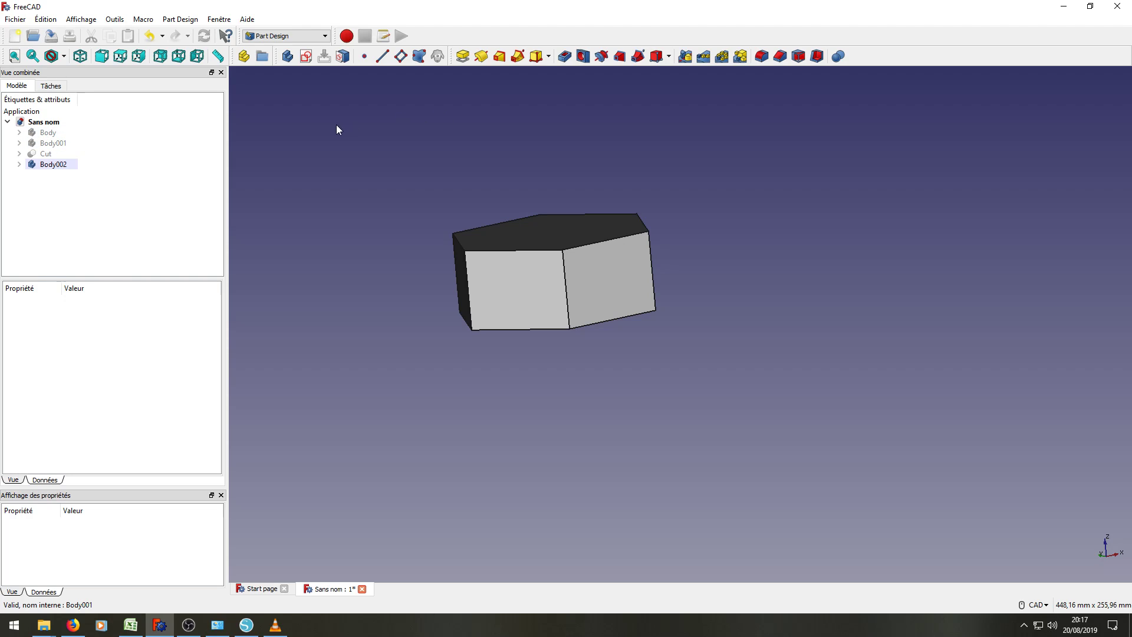
# Create a new body, Body003, and start a sketch on its XZ plane
pyautogui.click(287, 57)
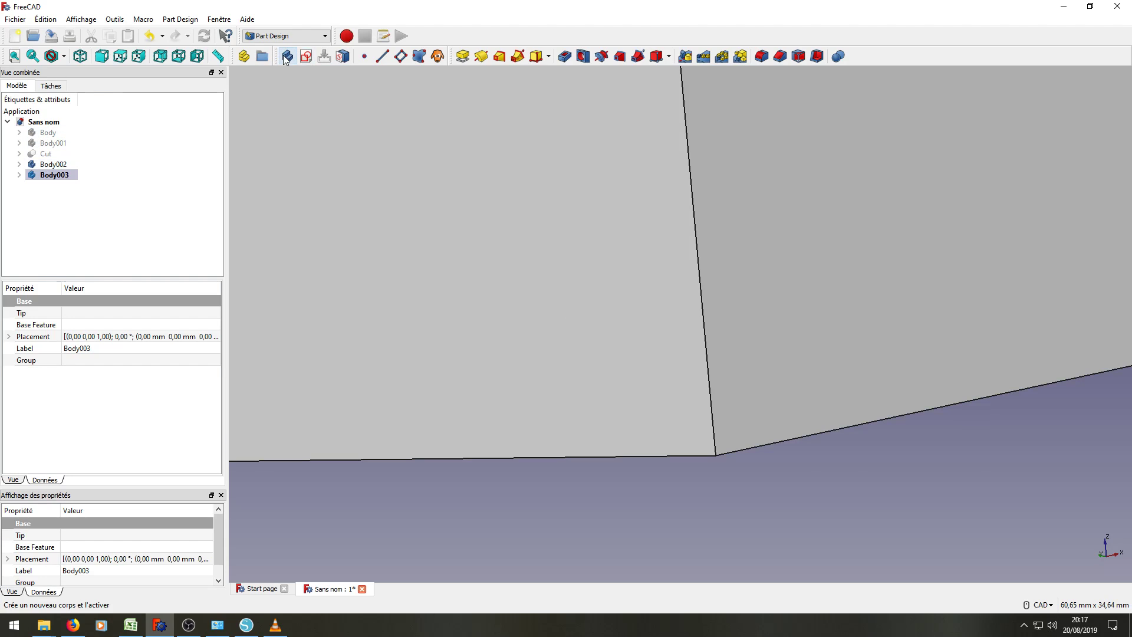
pyautogui.scroll(-5, 384, 200)
pyautogui.moveTo(736, 275); pyautogui.dragTo(892, 429, button='middle')
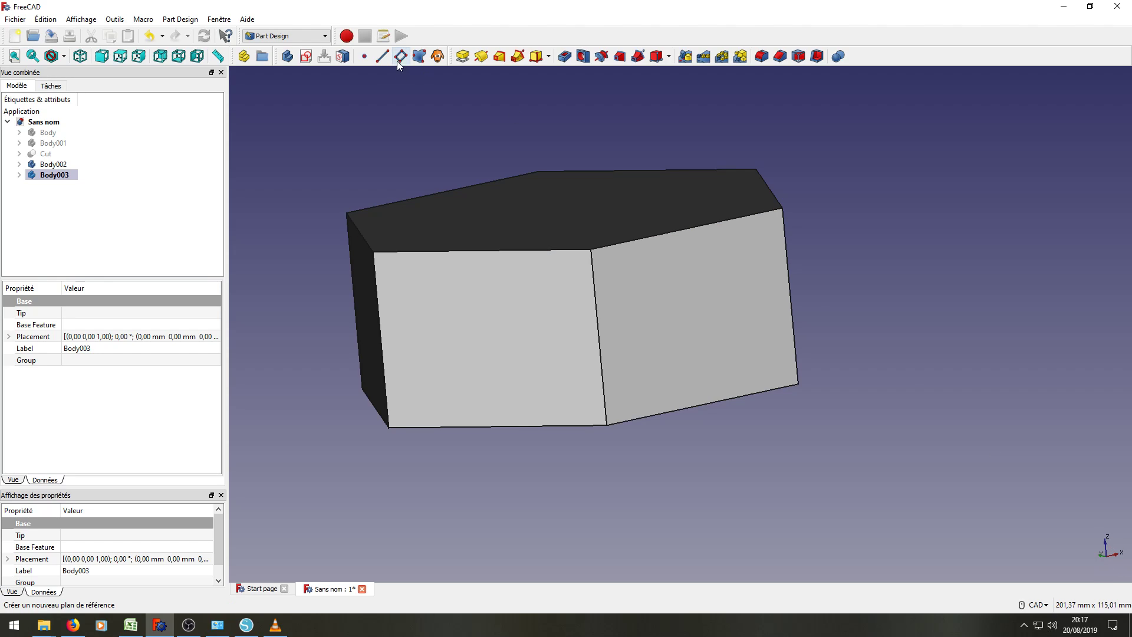
pyautogui.click(287, 56)
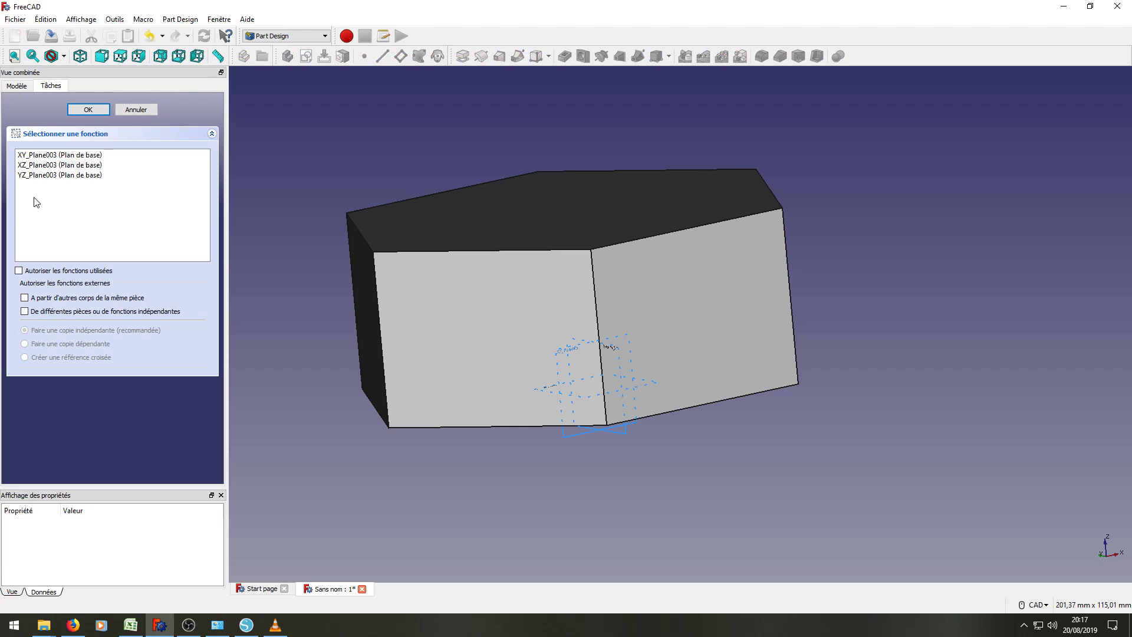
pyautogui.click(33, 166)
pyautogui.click(98, 110)
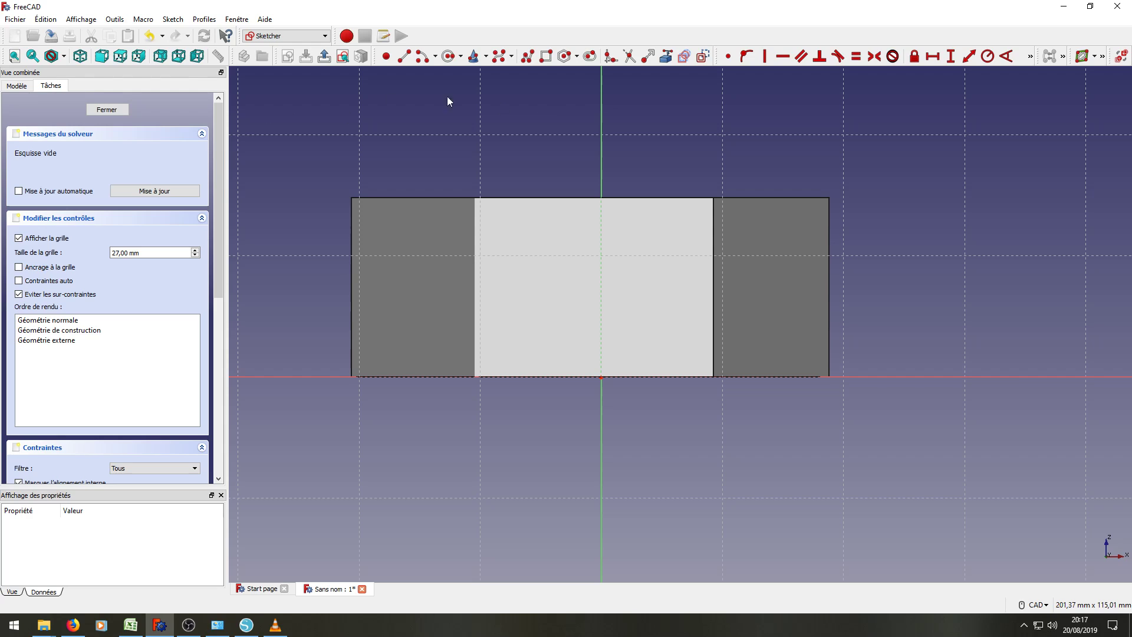
# Draw a closed zigzag polyline outline around the hexagonal prism and close the sketch
pyautogui.click(528, 56)
pyautogui.click(285, 219)
pyautogui.click(357, 280)
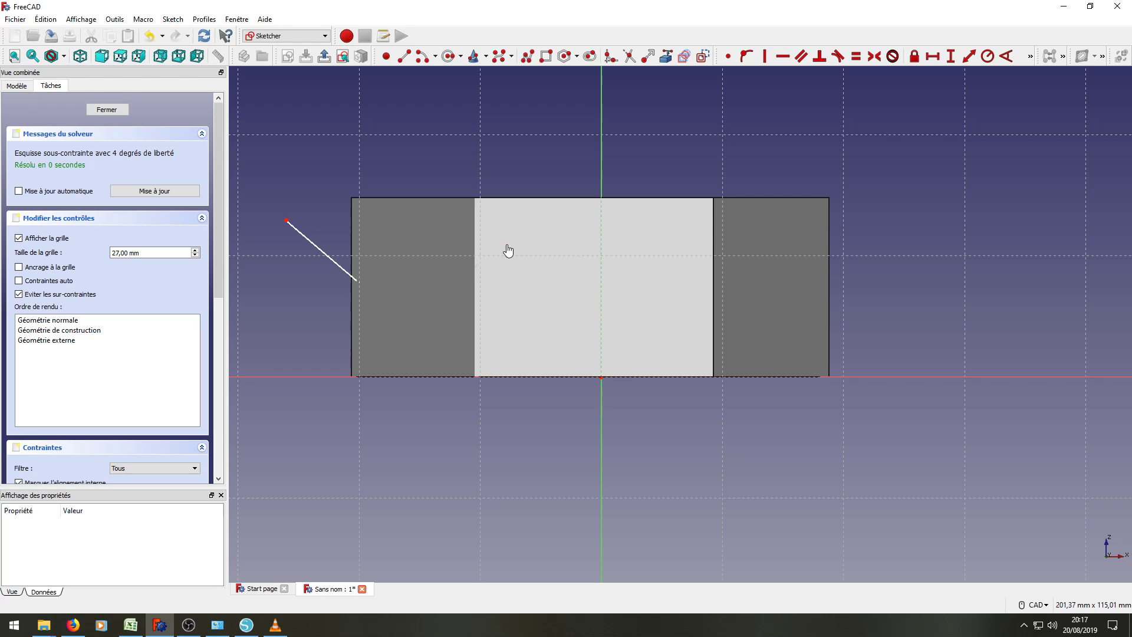
pyautogui.click(705, 220)
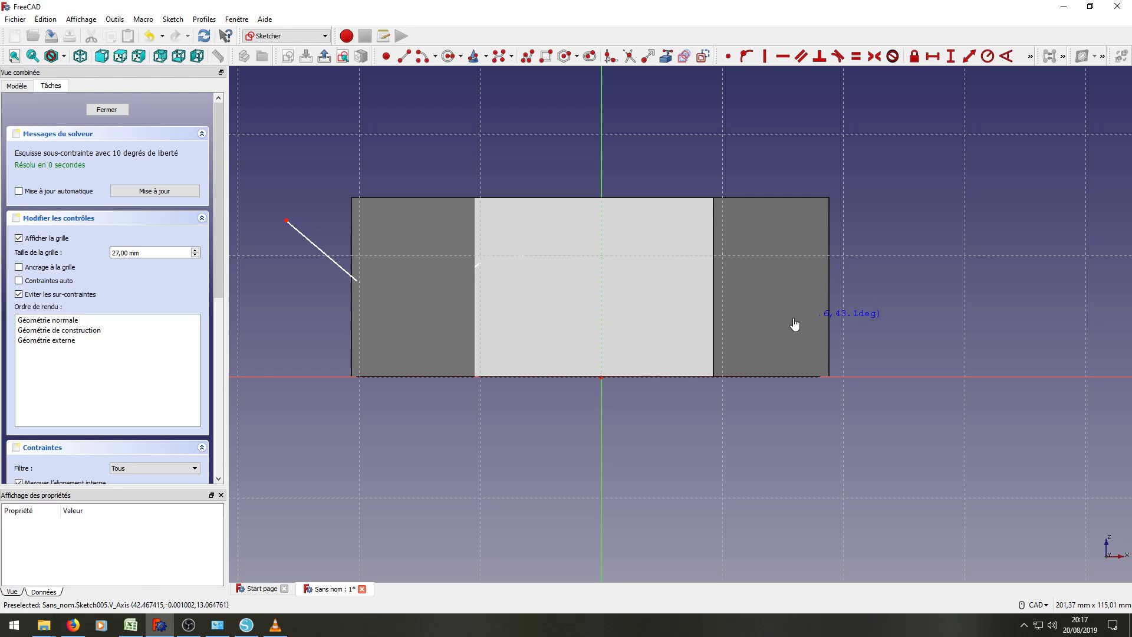
pyautogui.click(958, 230)
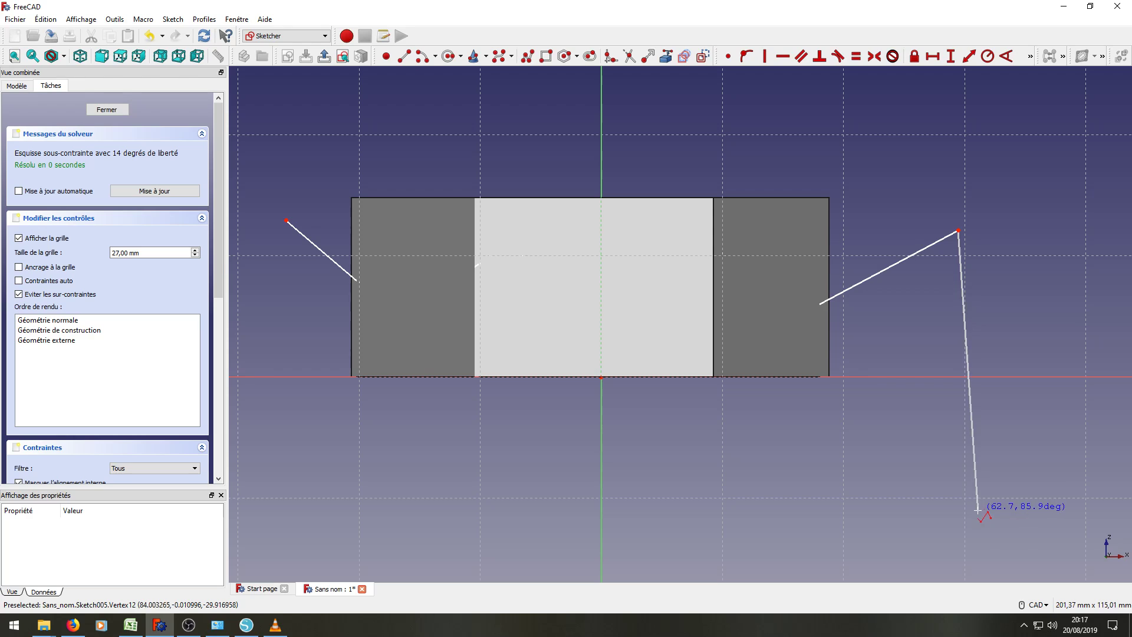
pyautogui.click(960, 504)
pyautogui.click(272, 487)
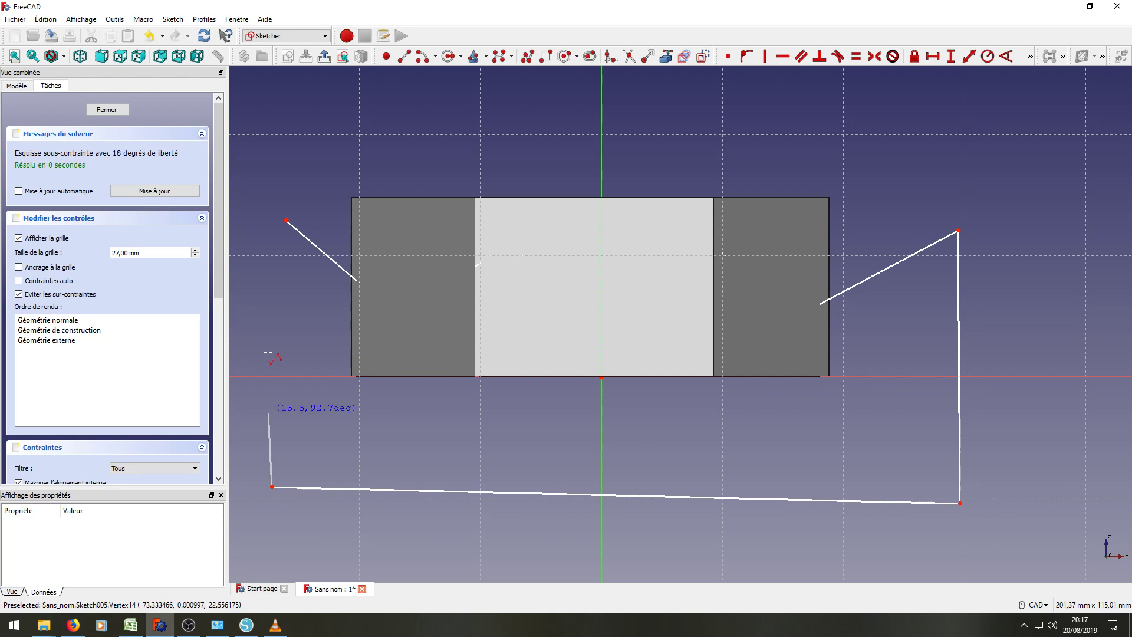
pyautogui.click(286, 221)
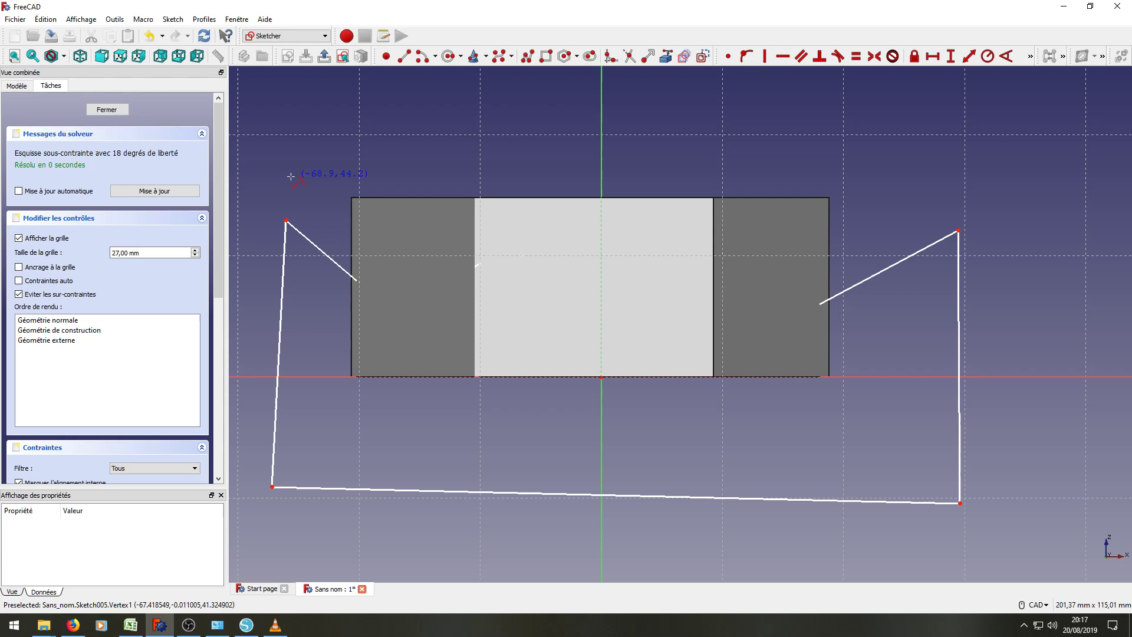
pyautogui.rightClick(298, 174)
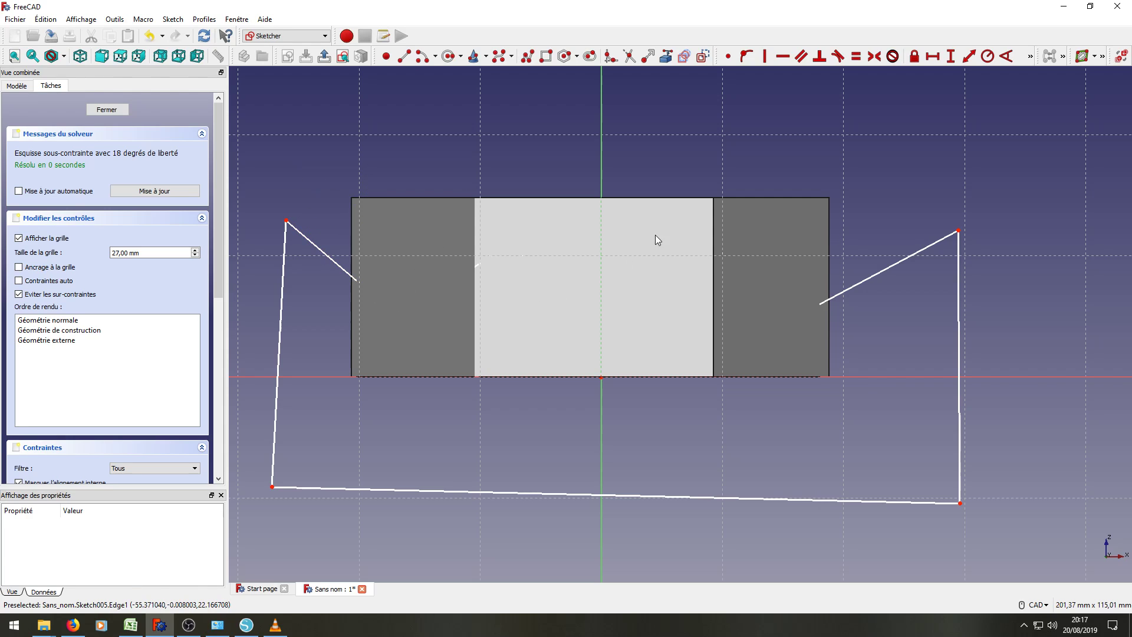
pyautogui.click(105, 111)
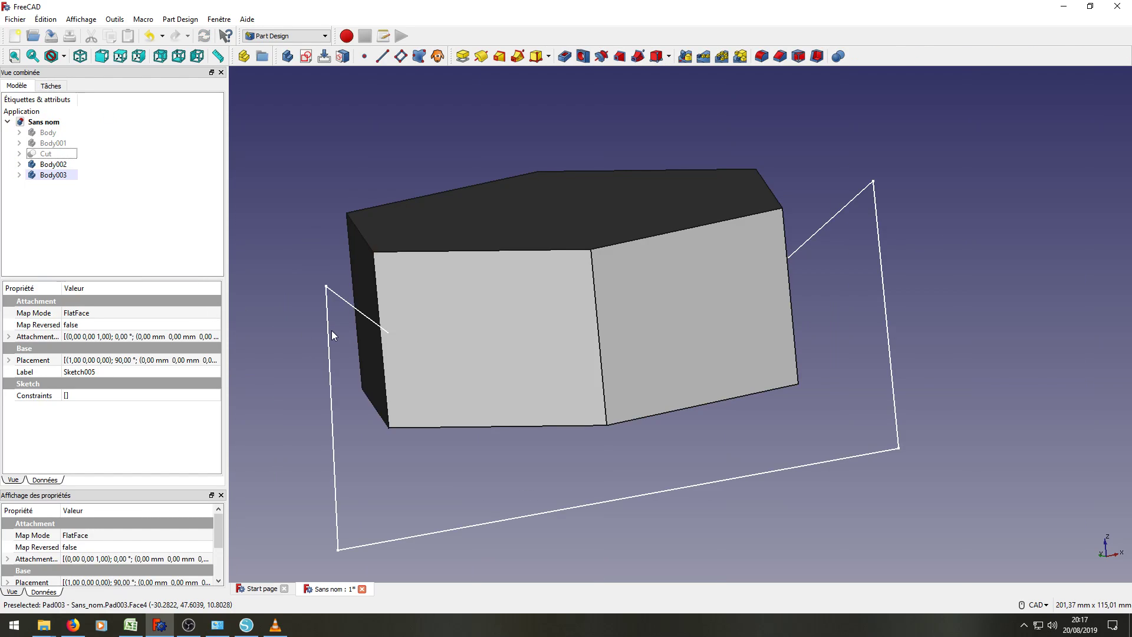
# Reopen Sketch005, move the left and right vertical edges outward, and close it
pyautogui.click(19, 175)
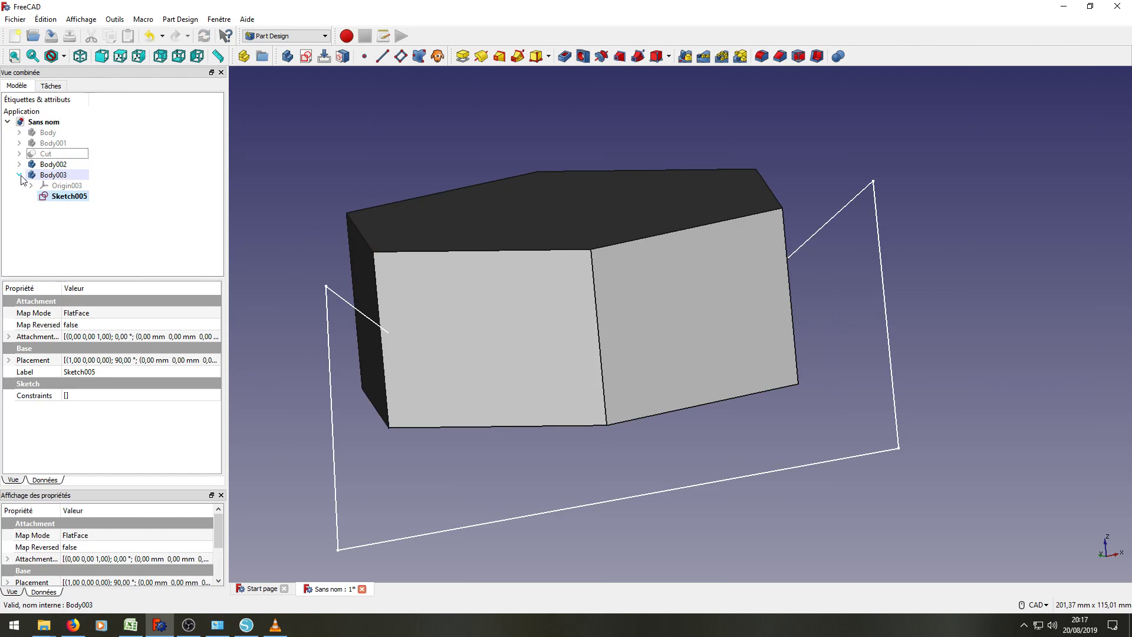
pyautogui.doubleClick(62, 196)
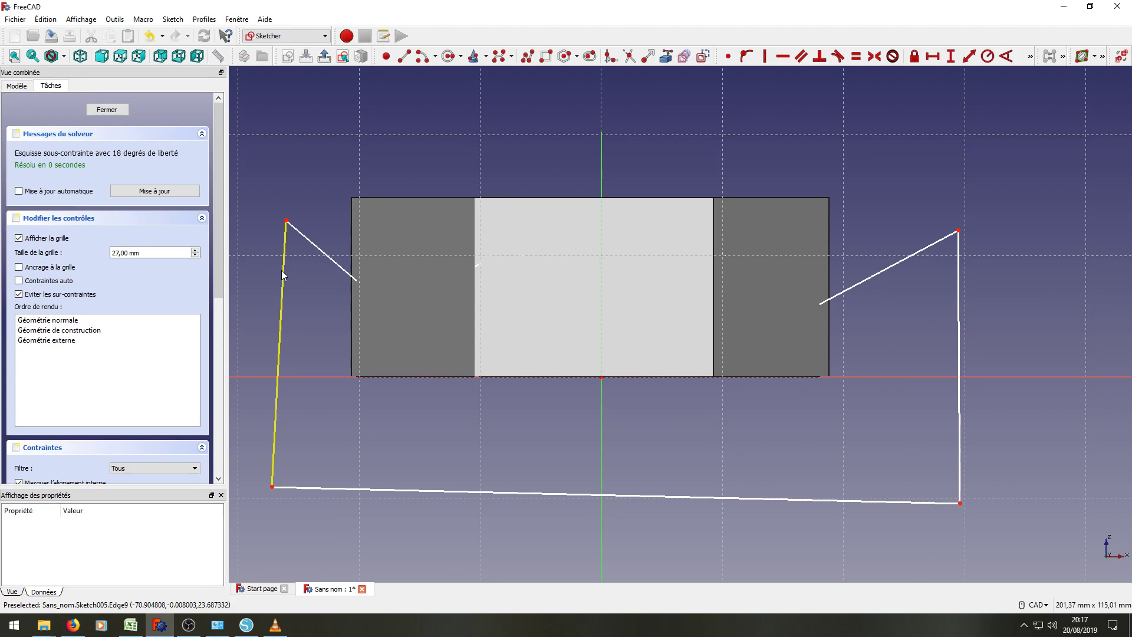
pyautogui.moveTo(281, 270); pyautogui.dragTo(280, 275)
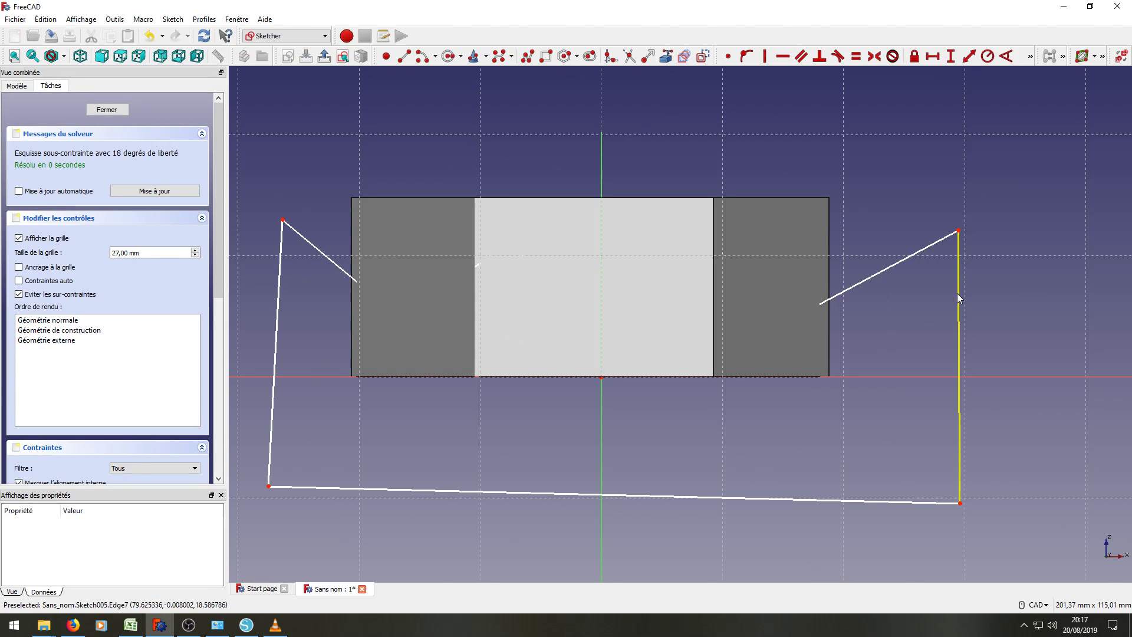
pyautogui.moveTo(959, 292); pyautogui.dragTo(960, 294)
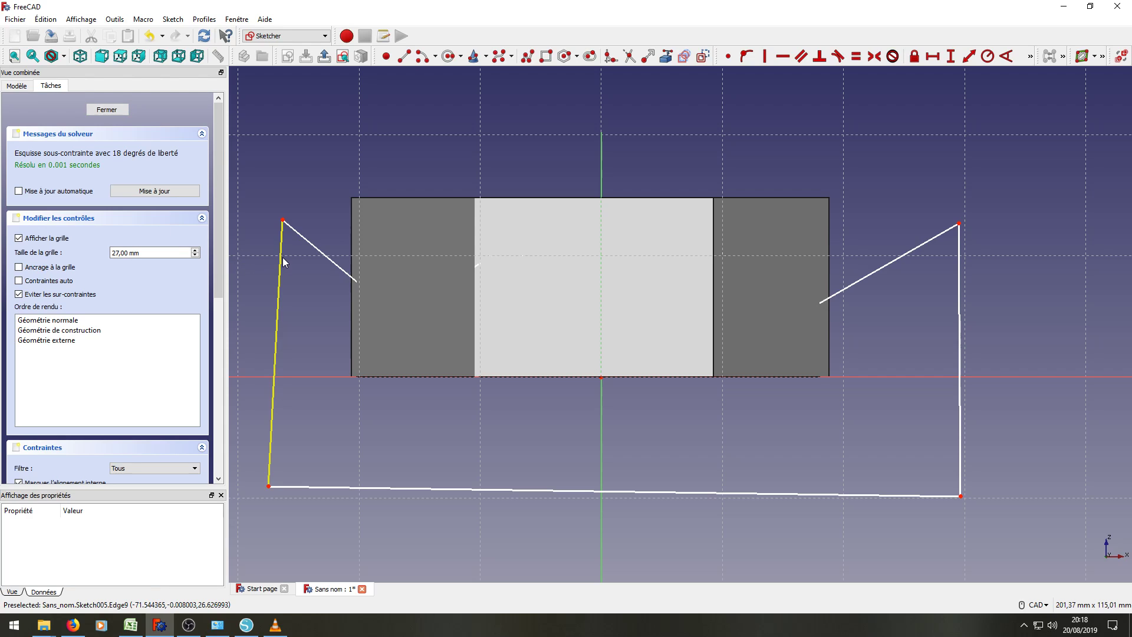
pyautogui.moveTo(281, 257); pyautogui.dragTo(280, 259)
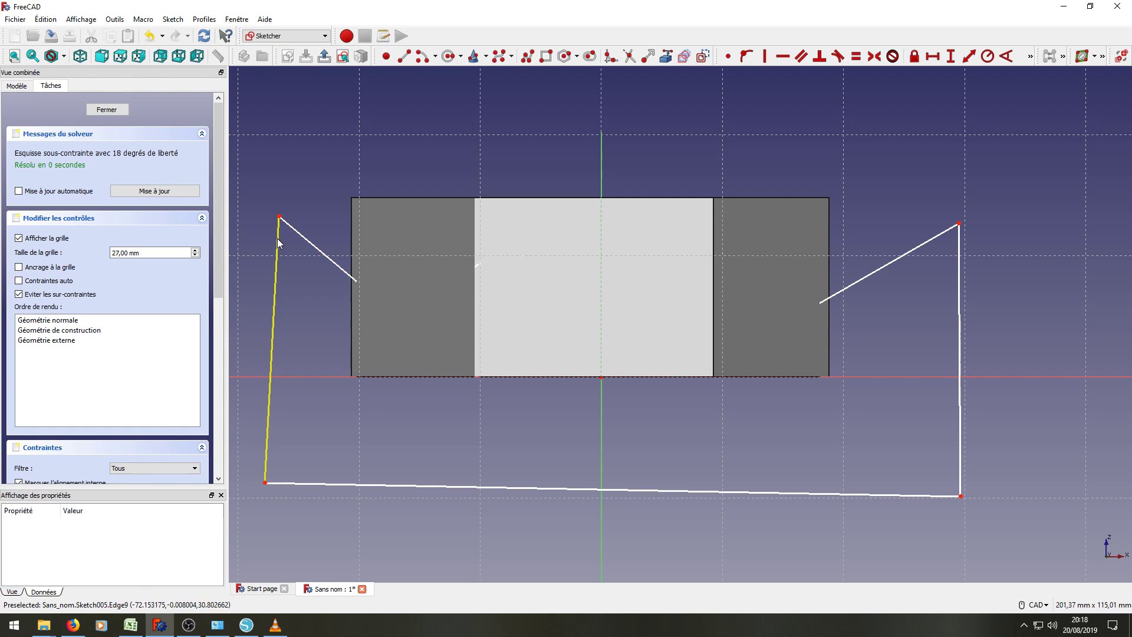
pyautogui.moveTo(283, 244); pyautogui.dragTo(275, 237)
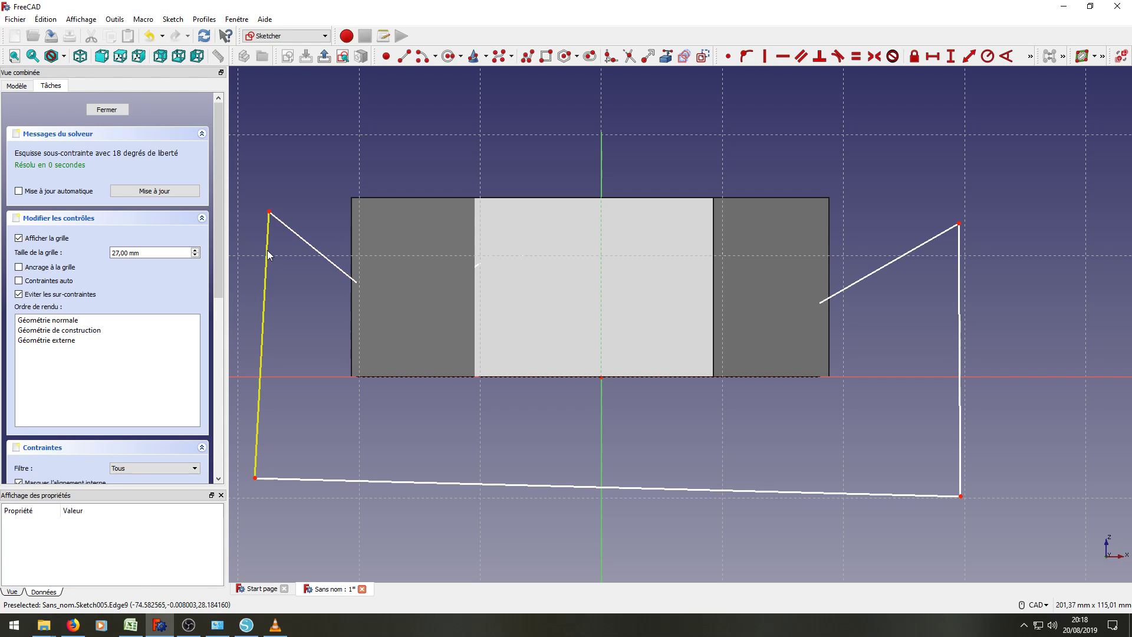
pyautogui.click(116, 111)
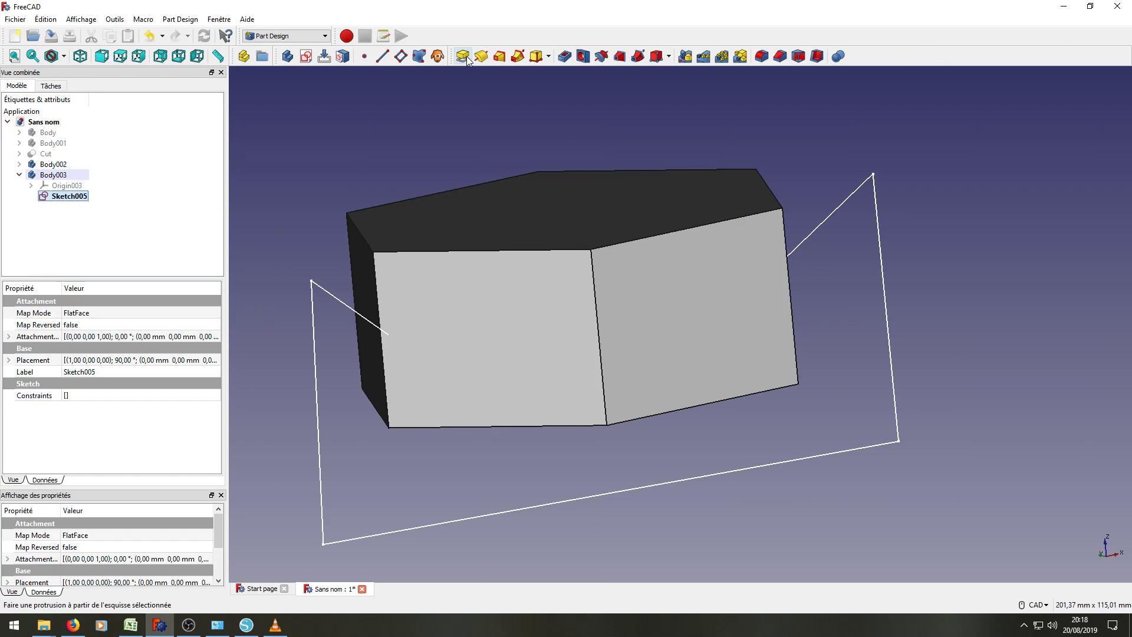
# Pad the zigzag sketch as Pad004, two dimensions with 100 mm each way
pyautogui.click(463, 56)
pyautogui.scroll(-5, 592, 205)
pyautogui.moveTo(631, 217)
pyautogui.mouseDown(button='middle')
pyautogui.moveTo(414, 112)
pyautogui.moveTo(507, 168)
pyautogui.mouseUp(button='middle')
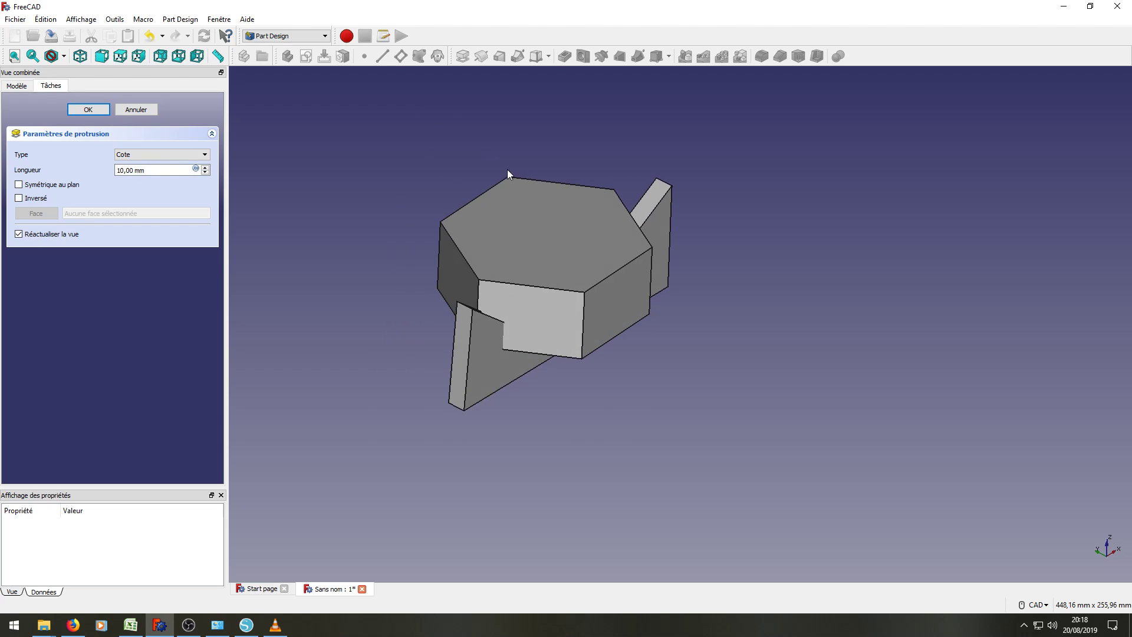
pyautogui.click(136, 158)
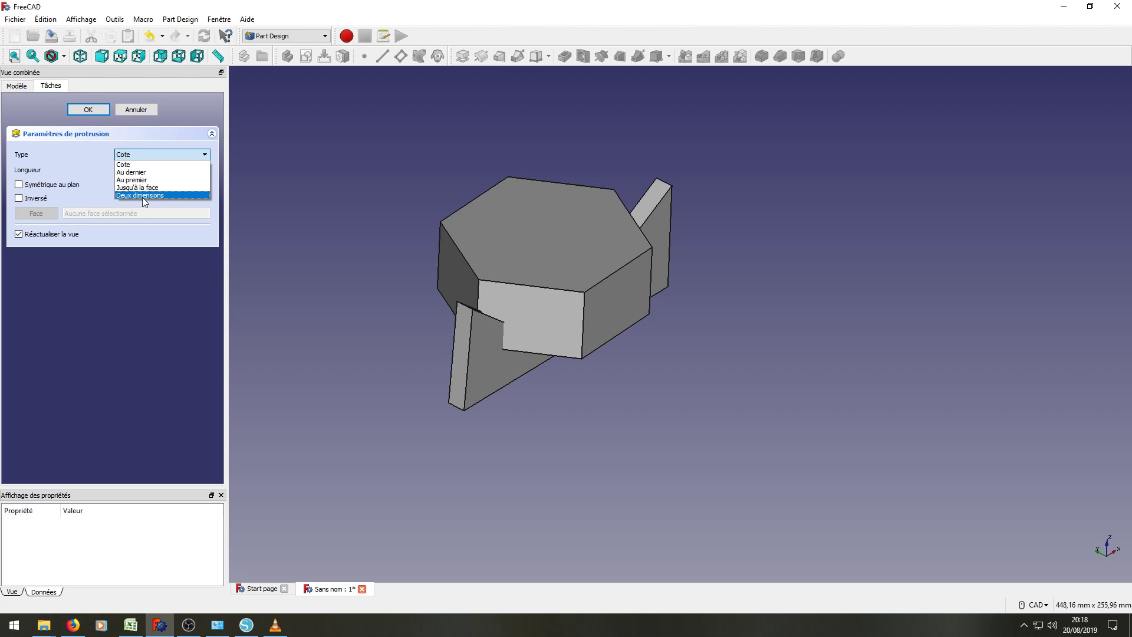
pyautogui.click(142, 197)
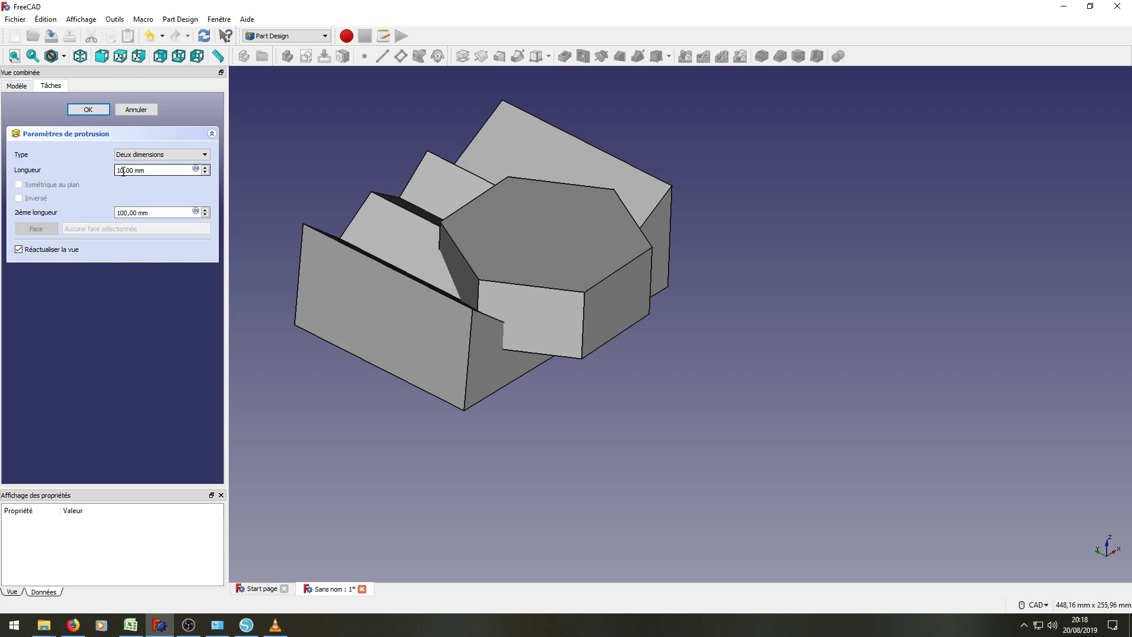
pyautogui.write('0')
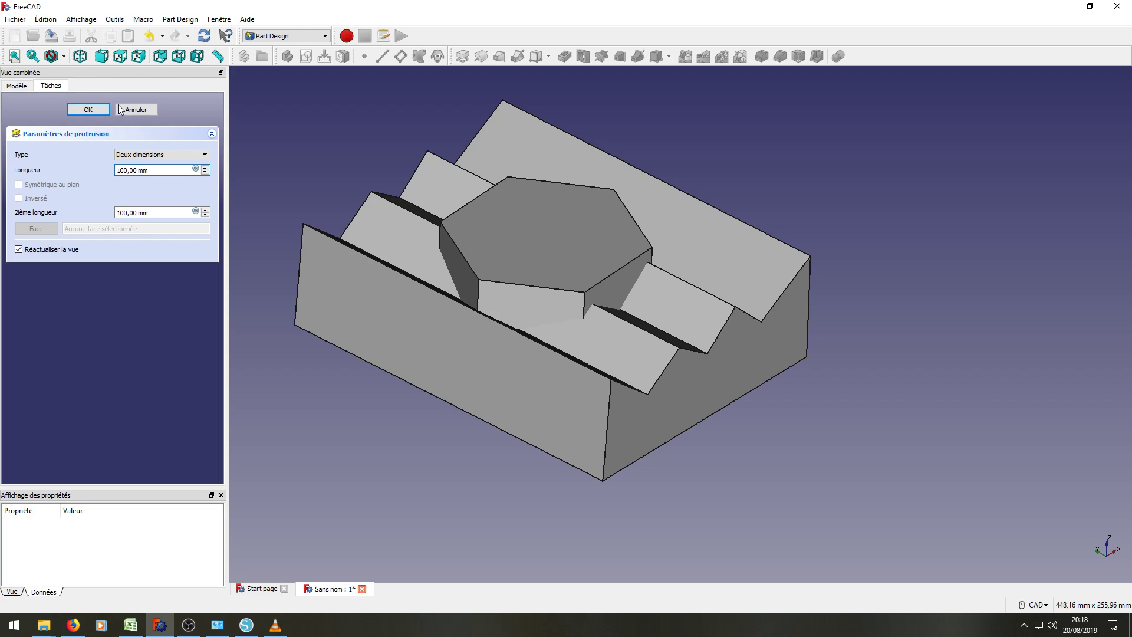
pyautogui.click(88, 109)
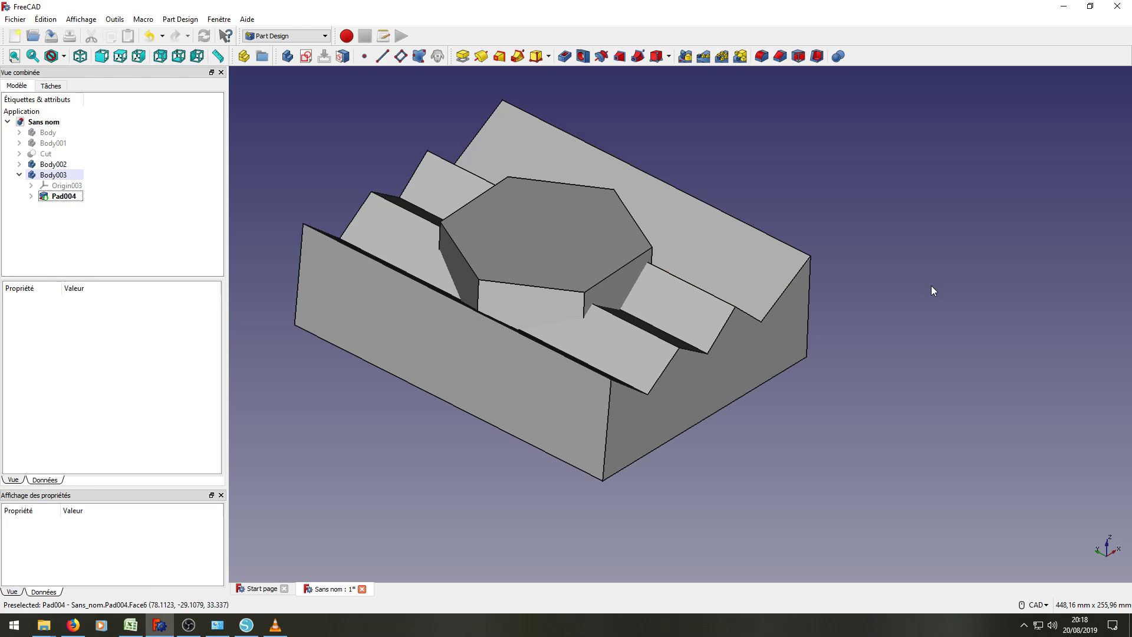
# Select Pad003 in the tree, then add Pad004's zigzag slope faces to the selection
pyautogui.moveTo(932, 290)
pyautogui.mouseDown(button='middle')
pyautogui.moveTo(975, 296)
pyautogui.moveTo(841, 331)
pyautogui.mouseUp(button='middle')
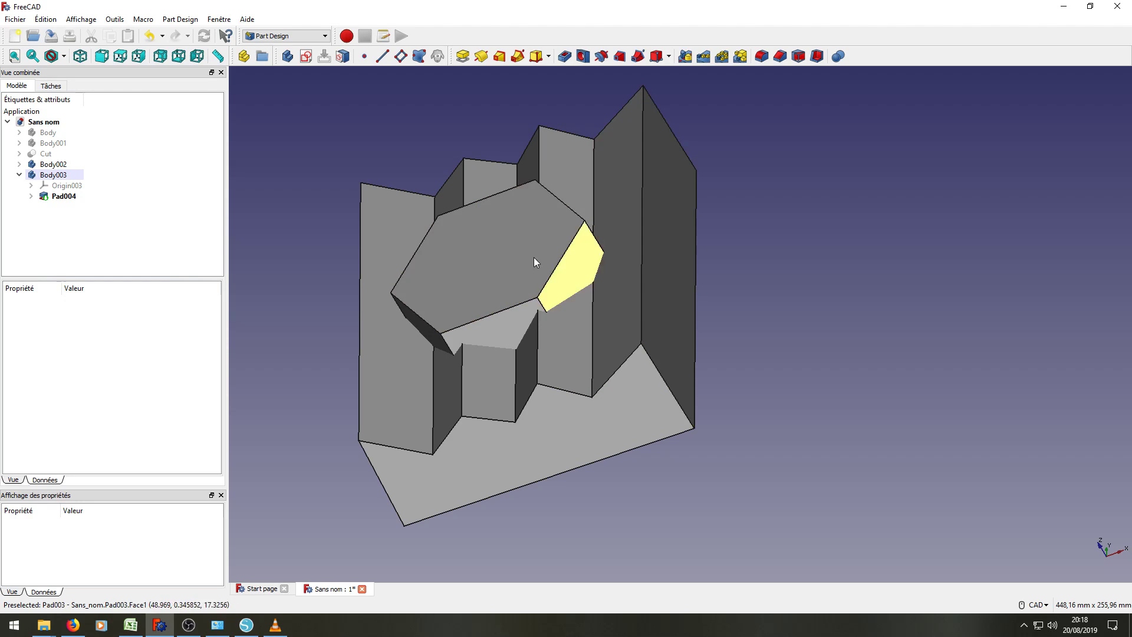
pyautogui.moveTo(260, 226)
pyautogui.mouseDown(button='middle')
pyautogui.moveTo(351, 328)
pyautogui.moveTo(378, 230)
pyautogui.moveTo(405, 243)
pyautogui.mouseUp(button='middle')
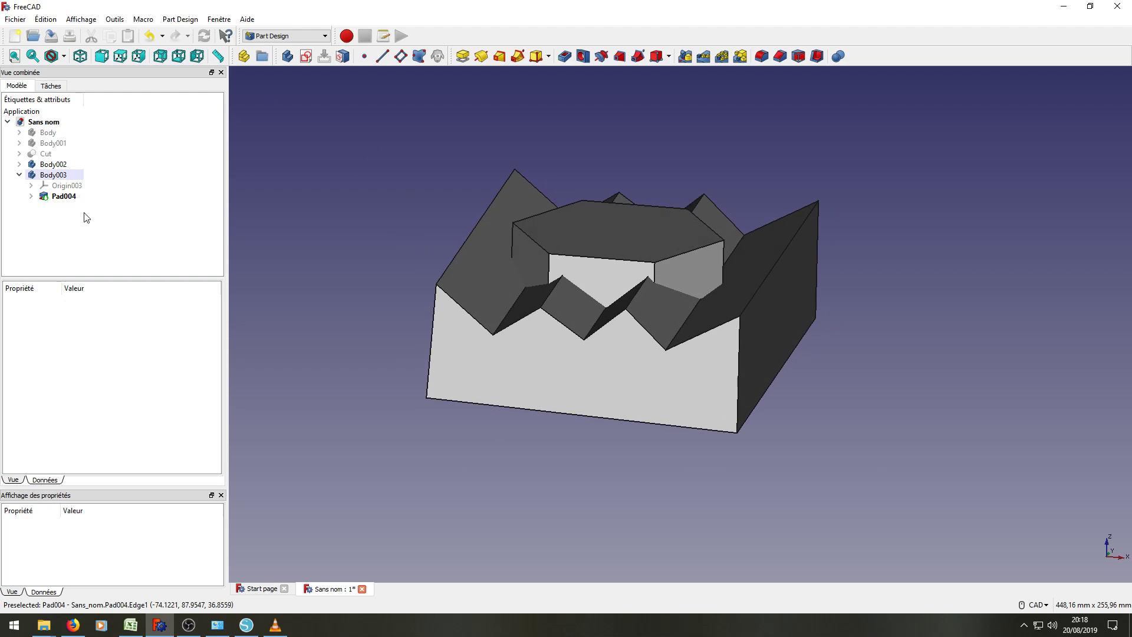
pyautogui.click(20, 165)
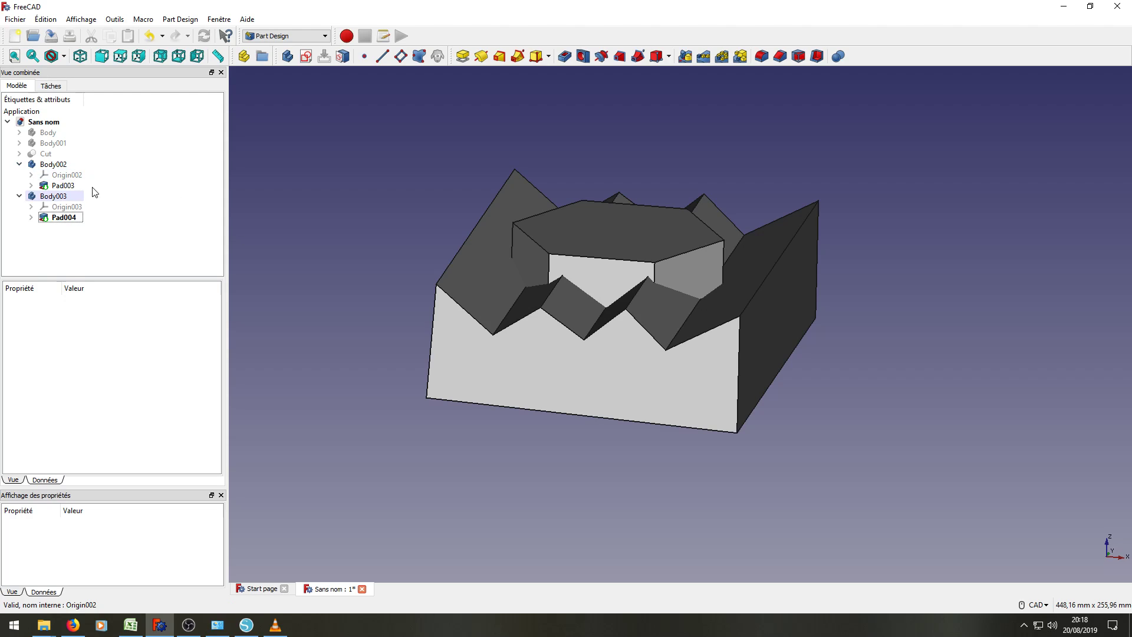
pyautogui.click(68, 186)
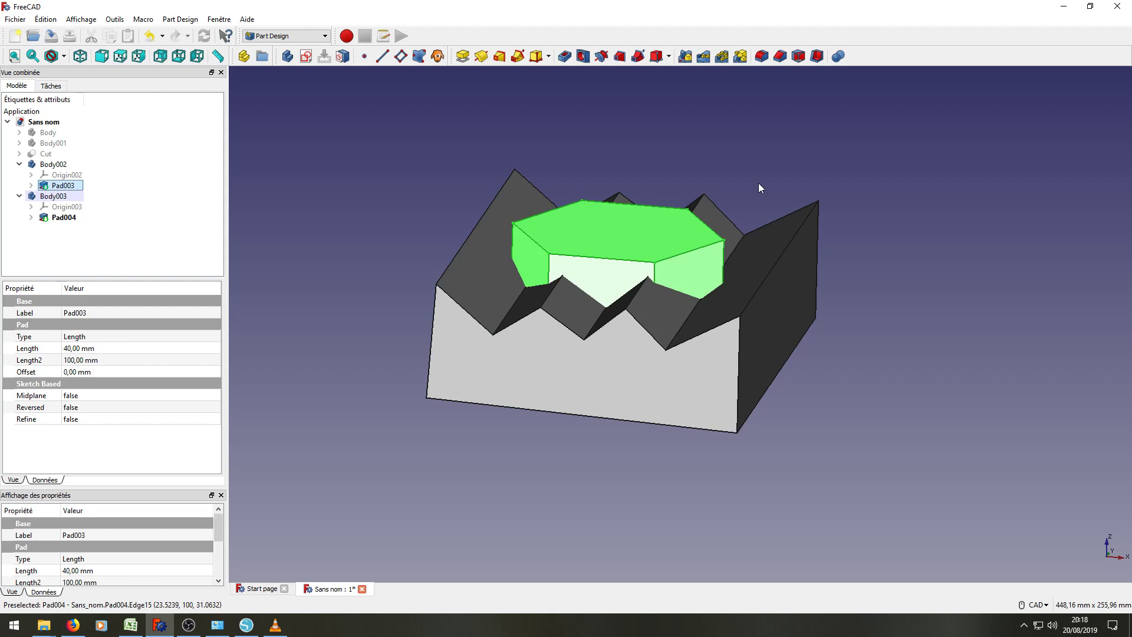
pyautogui.moveTo(758, 183); pyautogui.dragTo(764, 130, button='middle')
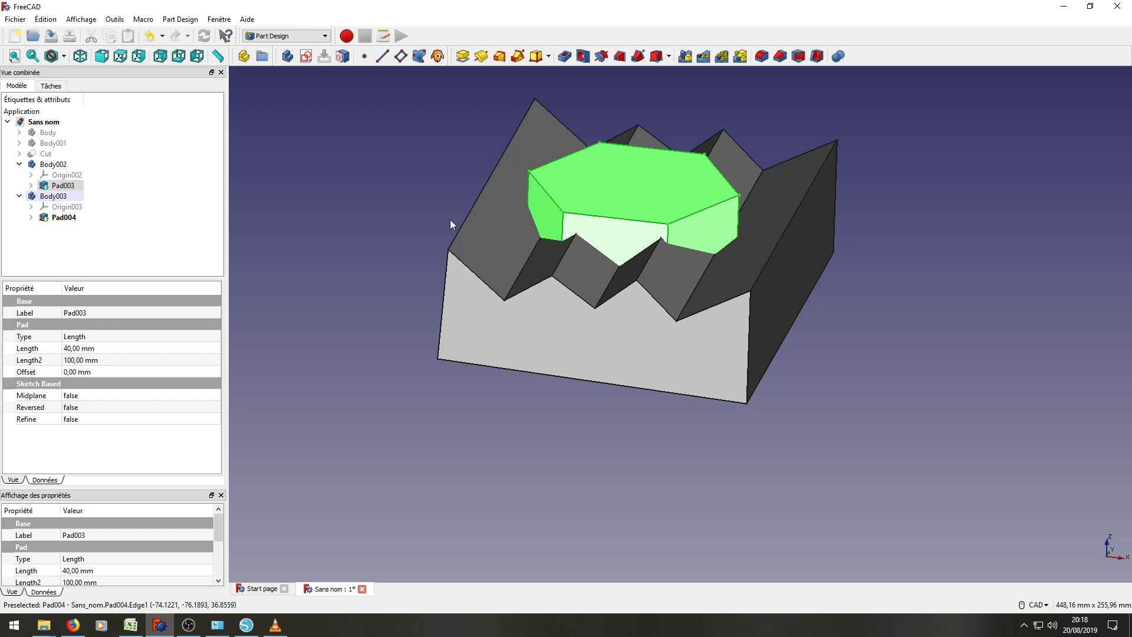
pyautogui.keyDown('ctrl'); pyautogui.click(487, 235); pyautogui.keyUp('ctrl')
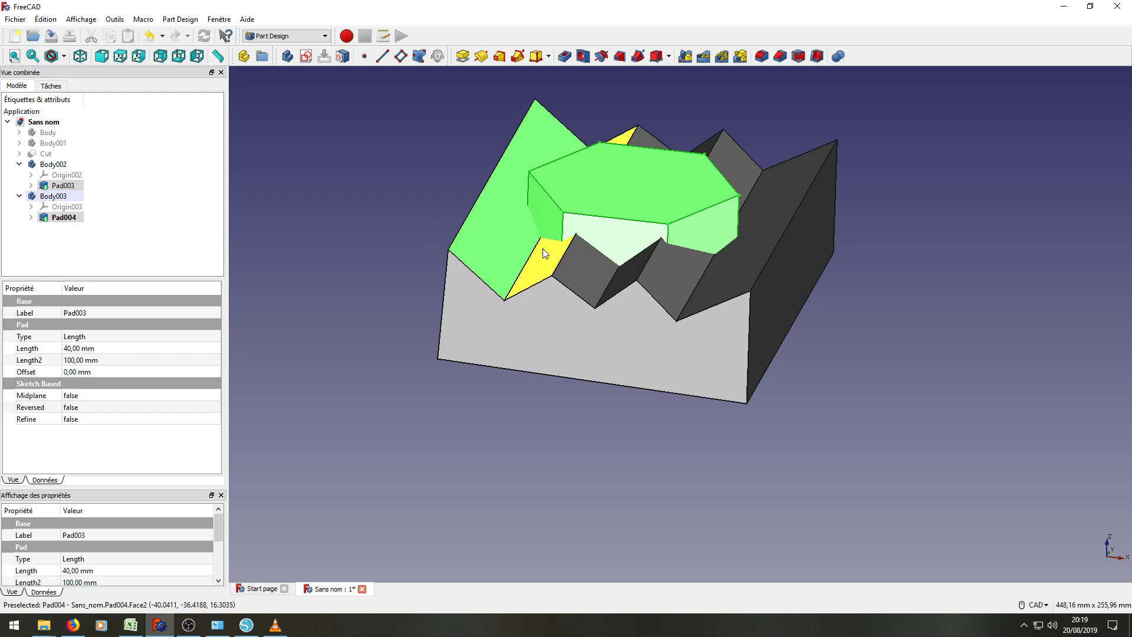
pyautogui.keyDown('ctrl'); pyautogui.click(594, 272); pyautogui.keyUp('ctrl')
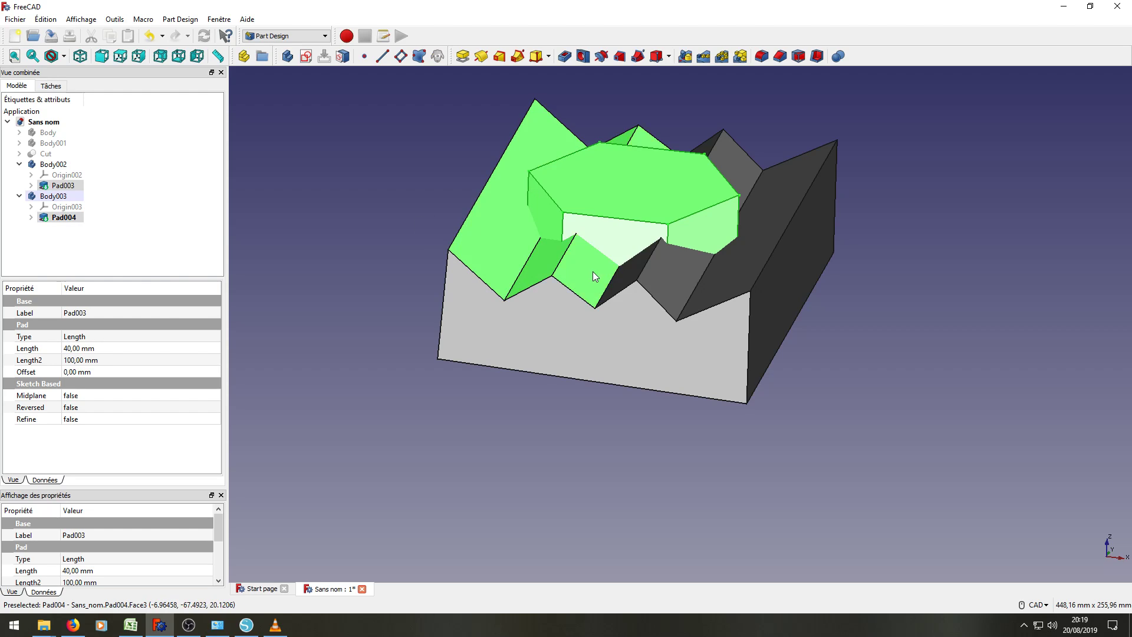
pyautogui.keyDown('ctrl'); pyautogui.click(678, 280); pyautogui.keyUp('ctrl')
pyautogui.keyDown('ctrl'); pyautogui.click(744, 271); pyautogui.keyUp('ctrl')
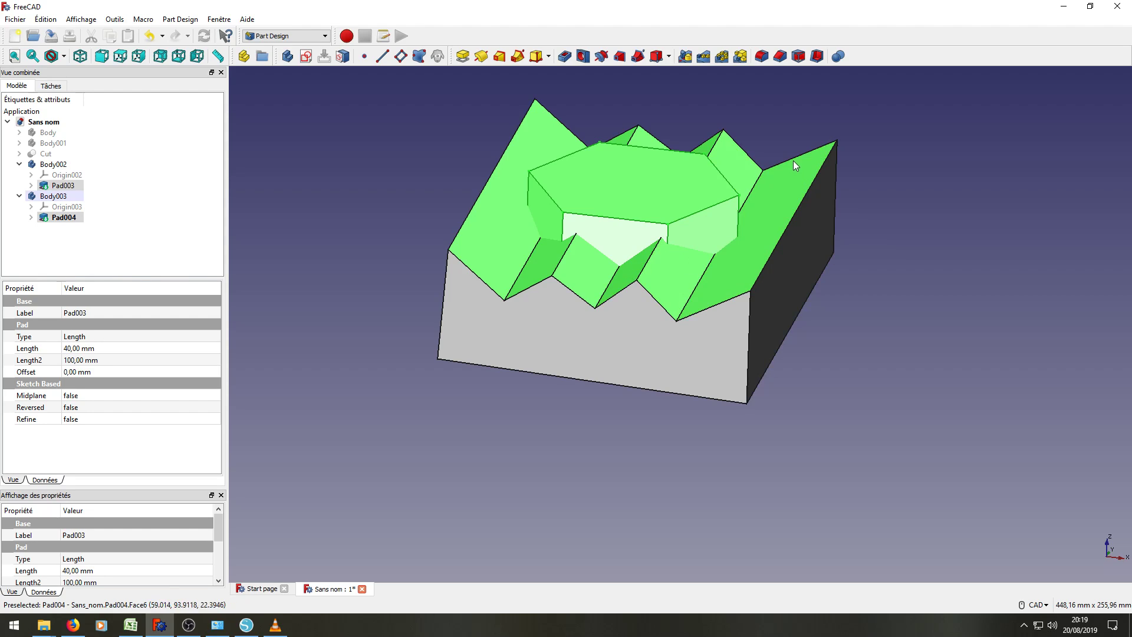
# In the Part workbench, slice the hexagonal prism with the zigzag pad and select the Slice
pyautogui.click(324, 36)
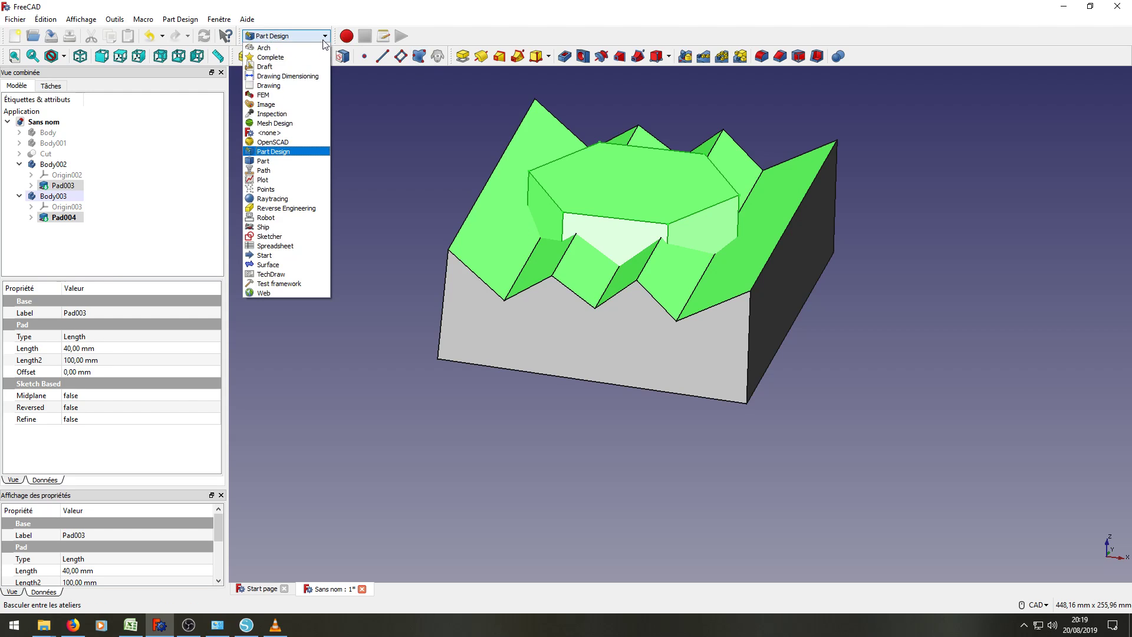
pyautogui.click(289, 160)
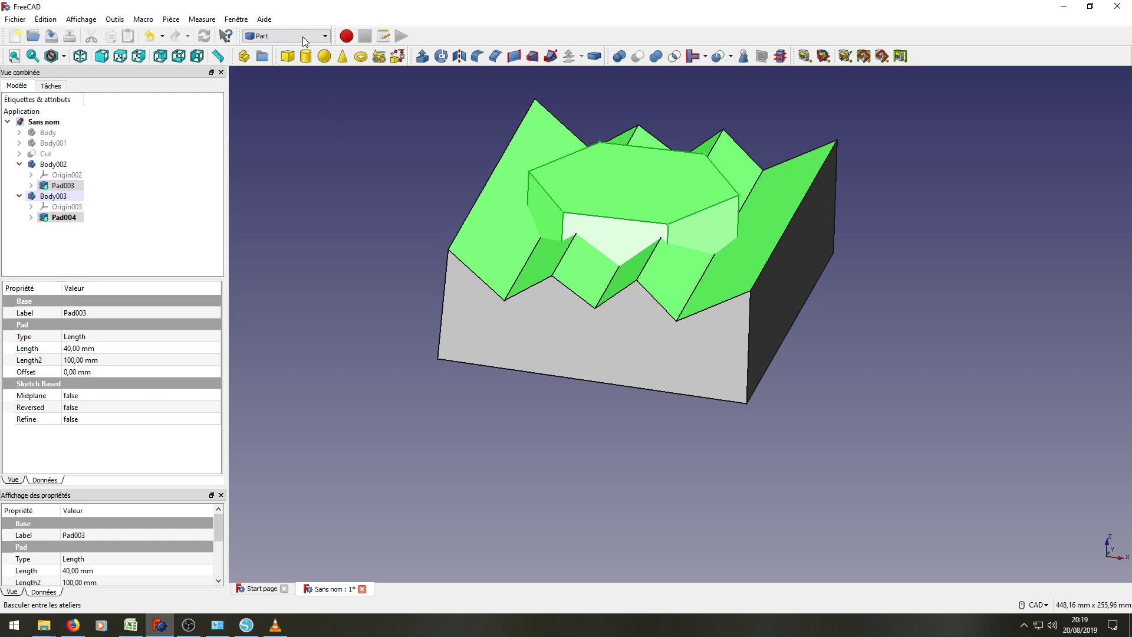
pyautogui.click(731, 57)
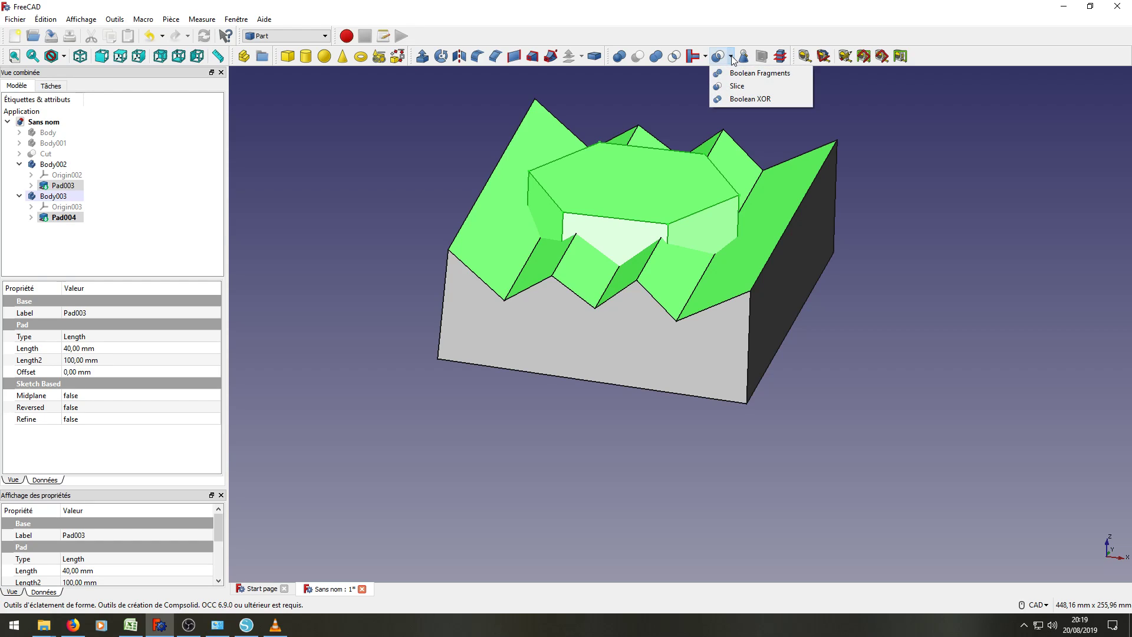
pyautogui.click(743, 86)
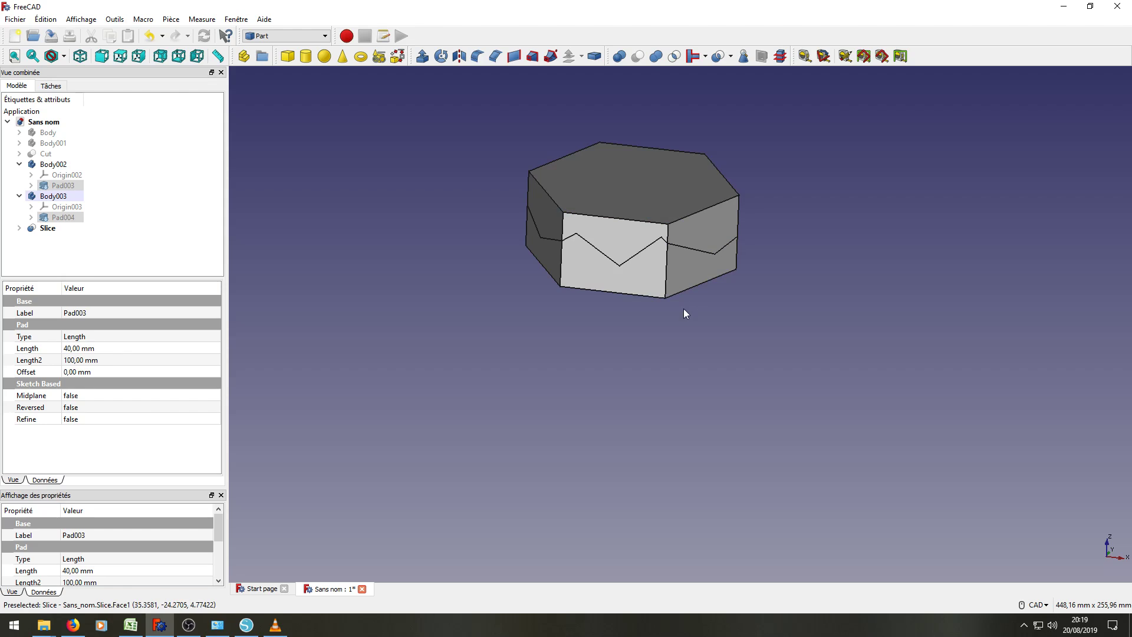
pyautogui.moveTo(568, 396)
pyautogui.mouseDown(button='middle')
pyautogui.moveTo(491, 468)
pyautogui.moveTo(691, 428)
pyautogui.moveTo(587, 455)
pyautogui.moveTo(506, 440)
pyautogui.mouseUp(button='middle')
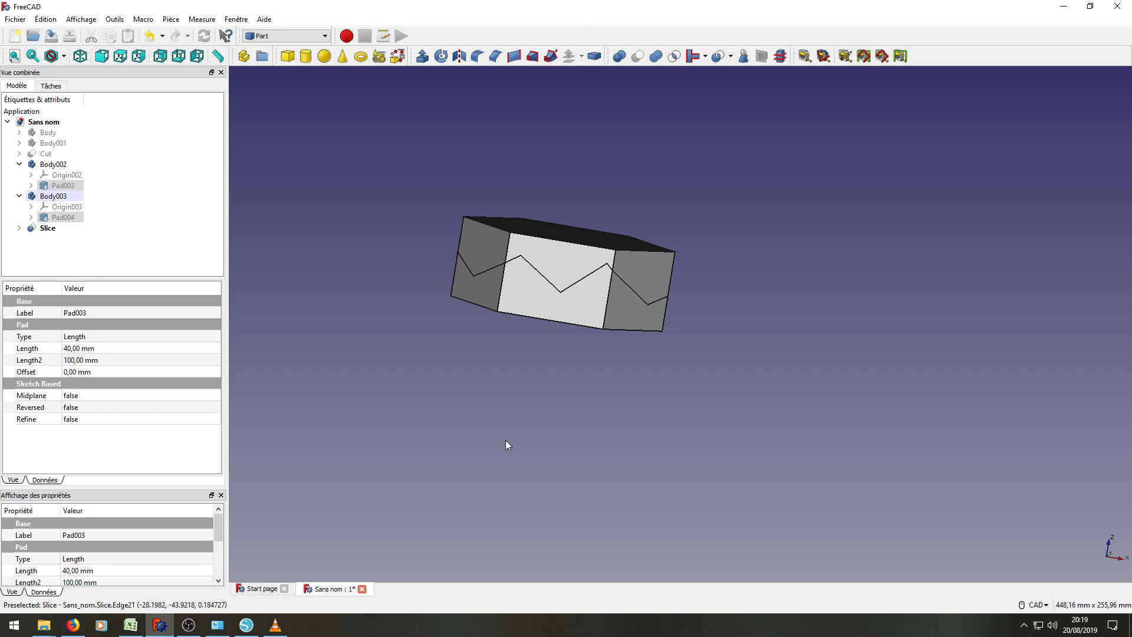
pyautogui.click(46, 228)
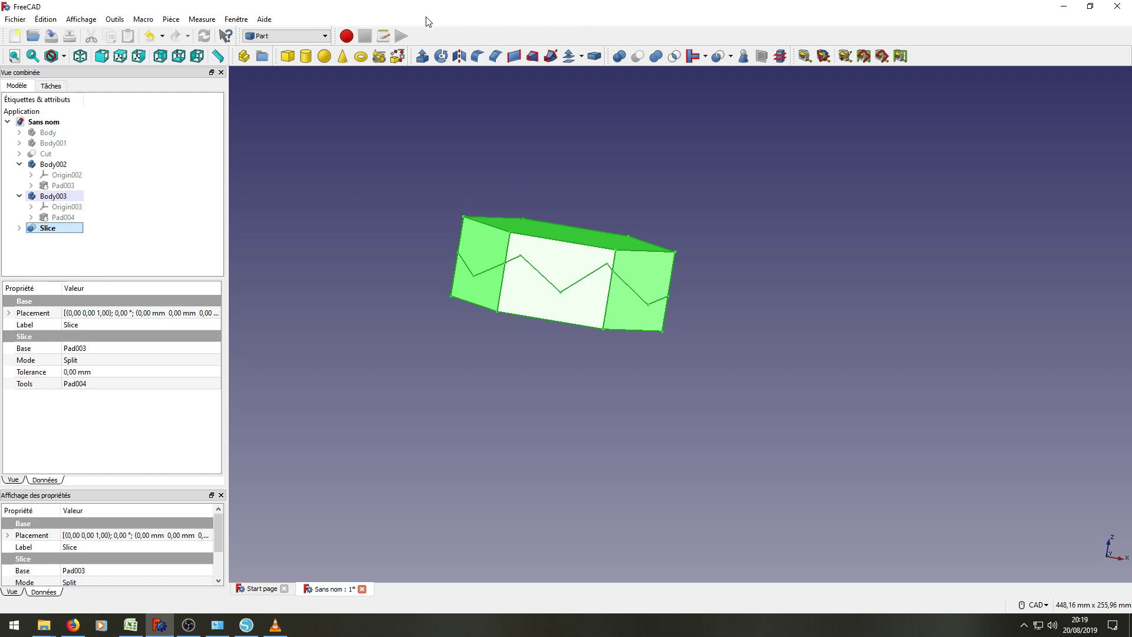
# In the Draft workbench, Downgrade the selected Slice into a Compound
pyautogui.click(325, 37)
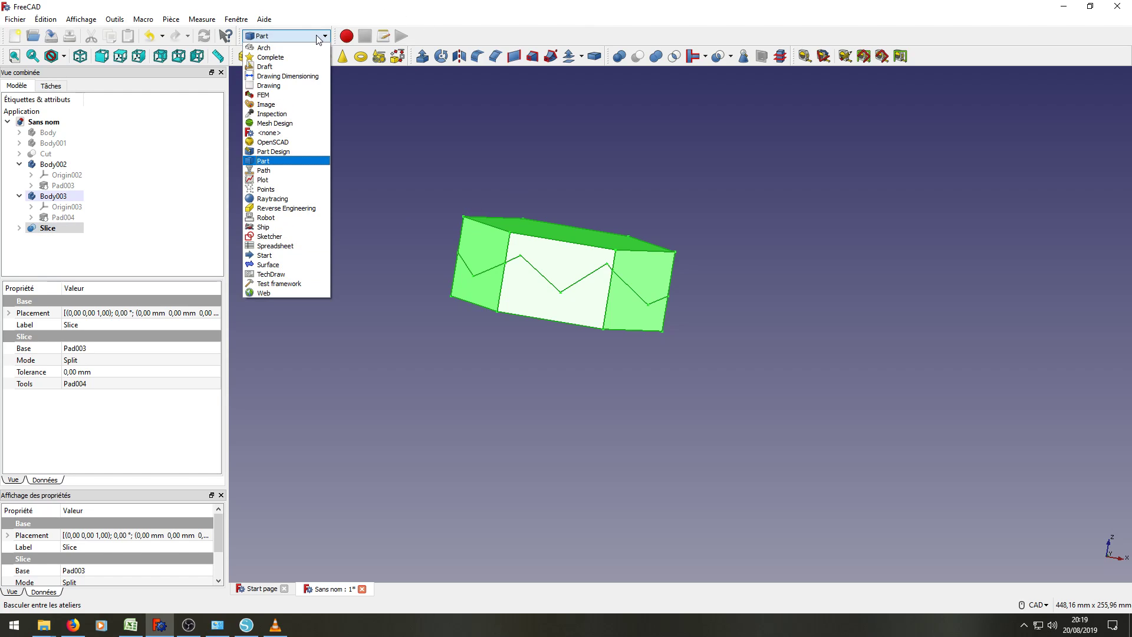
pyautogui.click(271, 69)
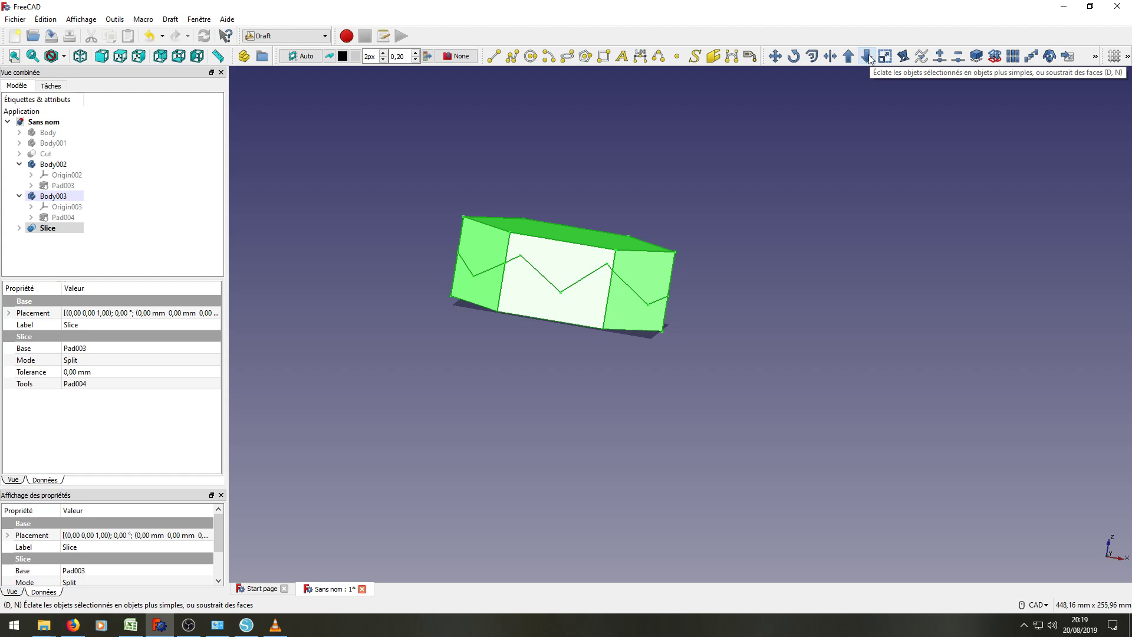
pyautogui.click(867, 56)
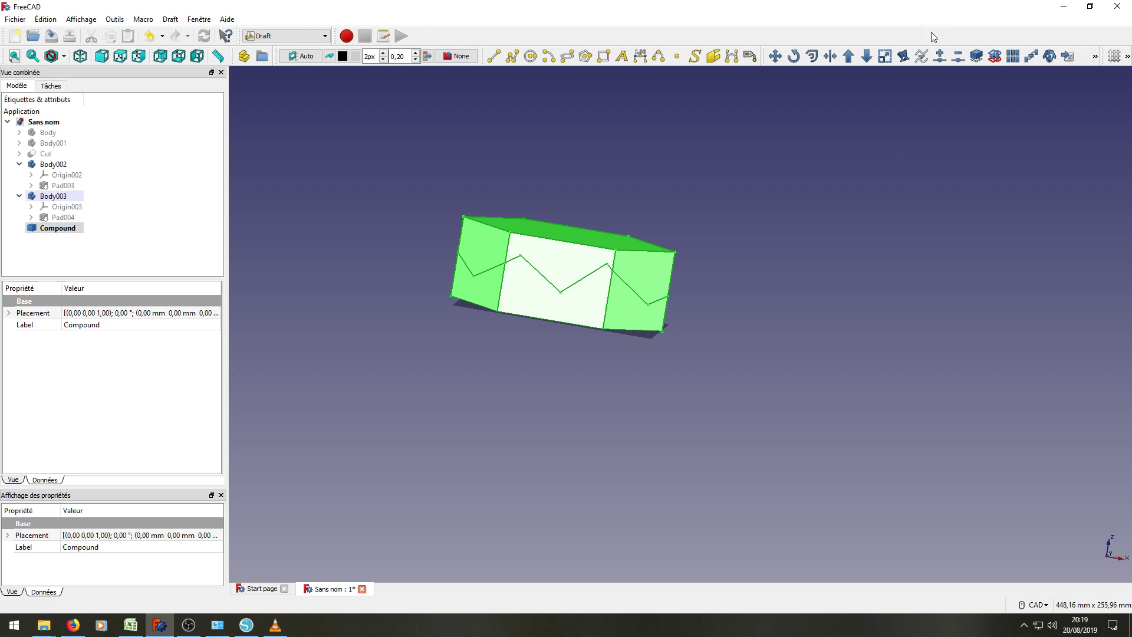
# Downgrade the compound into Solid and Solid001, hide one piece, and view the underside
pyautogui.click(867, 57)
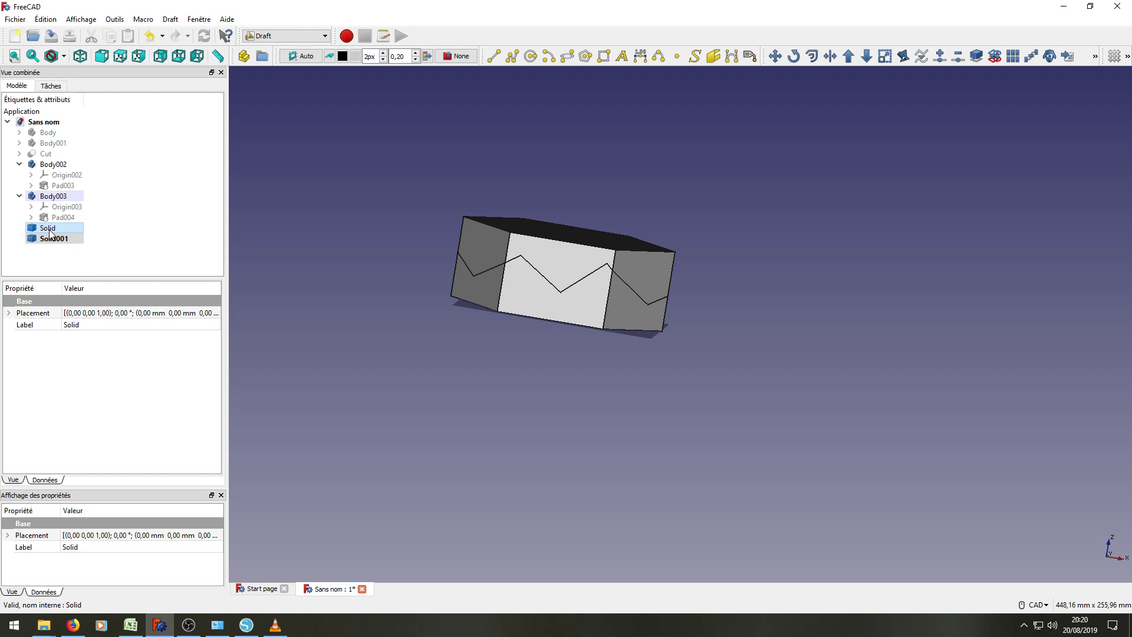
pyautogui.press('space')
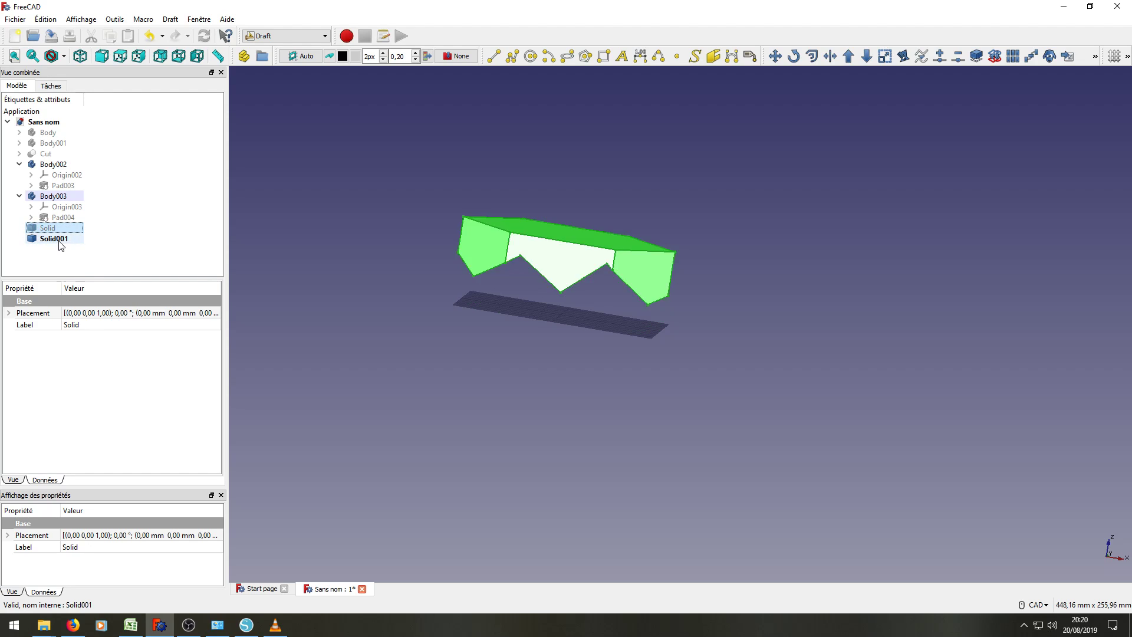
pyautogui.click(59, 240)
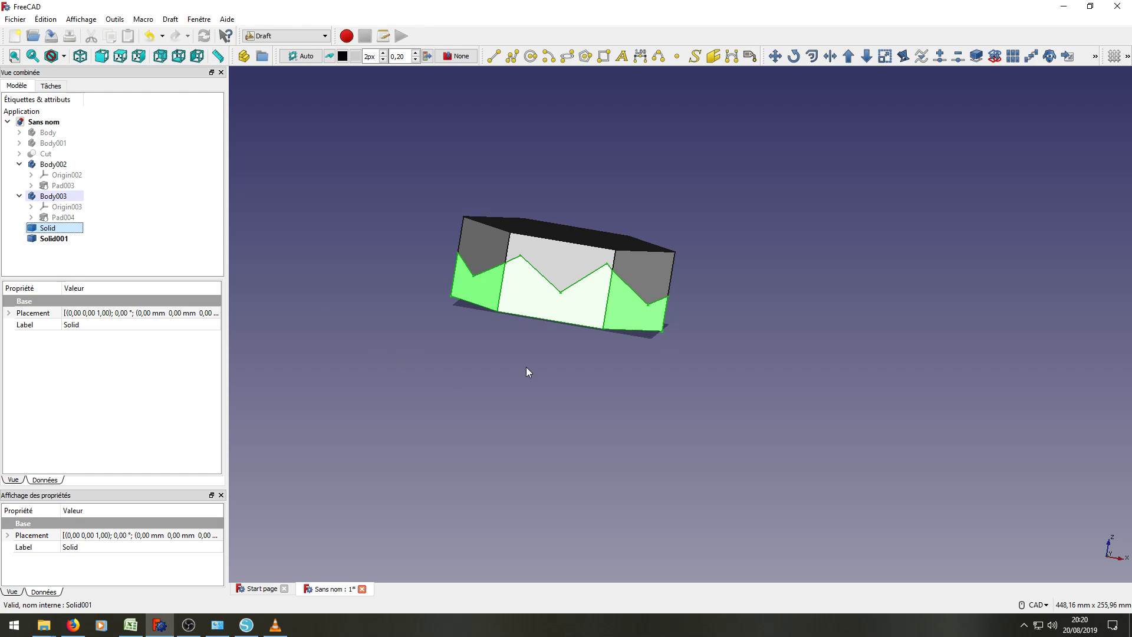
pyautogui.moveTo(526, 368); pyautogui.dragTo(540, 353, button='middle')
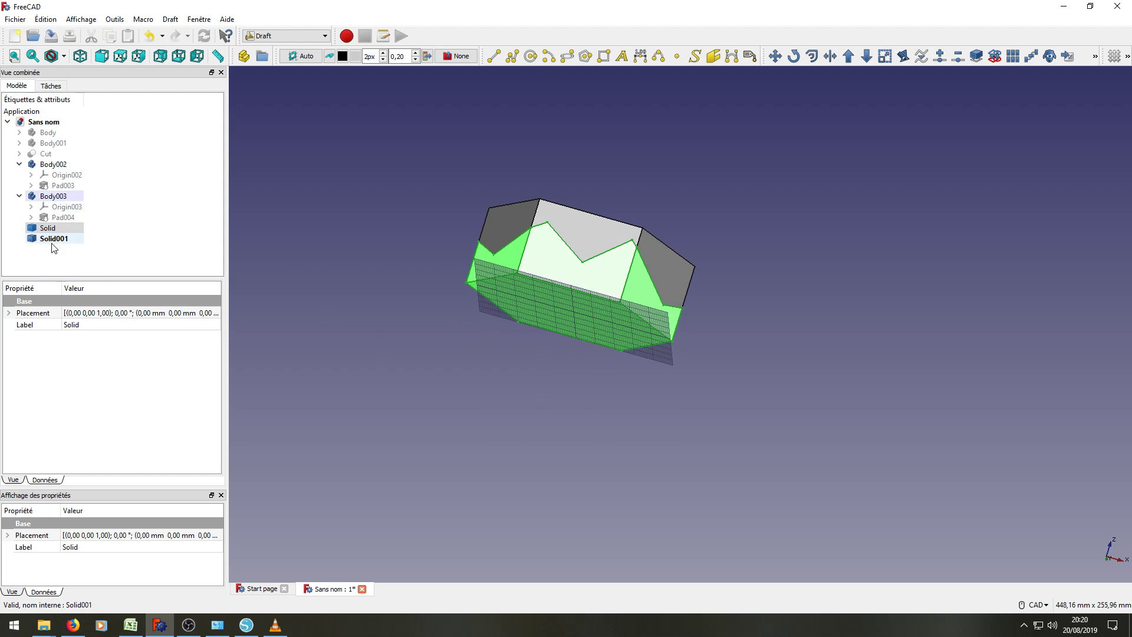
# Toggle Solid and Solid001 visibility to inspect each zigzag-cut piece on its own
pyautogui.click(52, 238)
pyautogui.press('space')
pyautogui.click(52, 228)
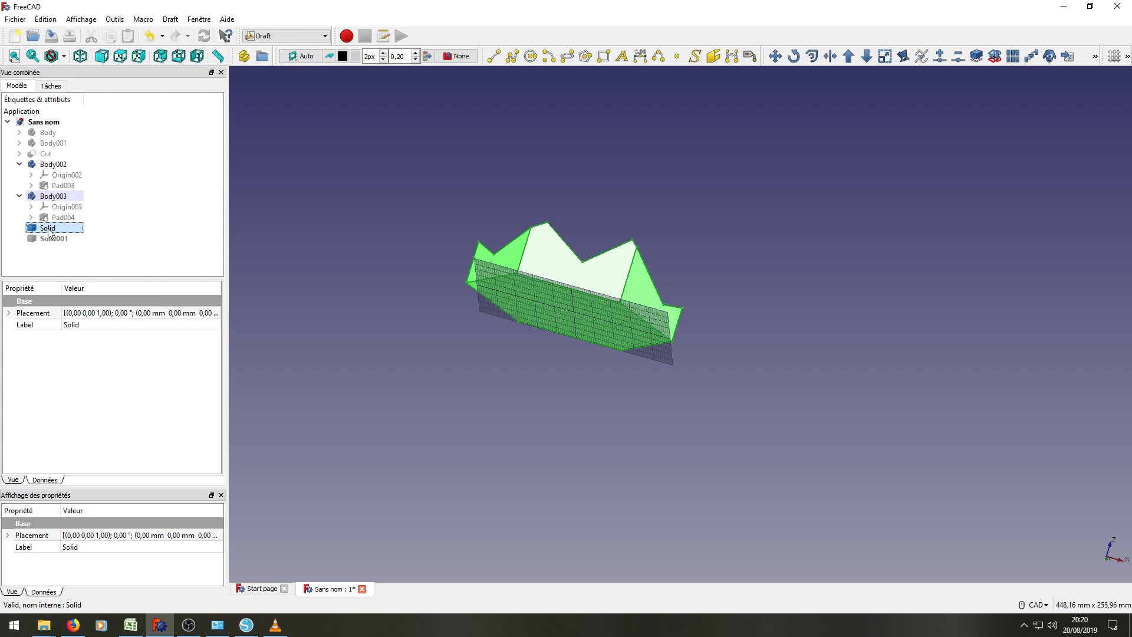
pyautogui.press('space')
pyautogui.press('space')
pyautogui.click(54, 239)
pyautogui.press('space')
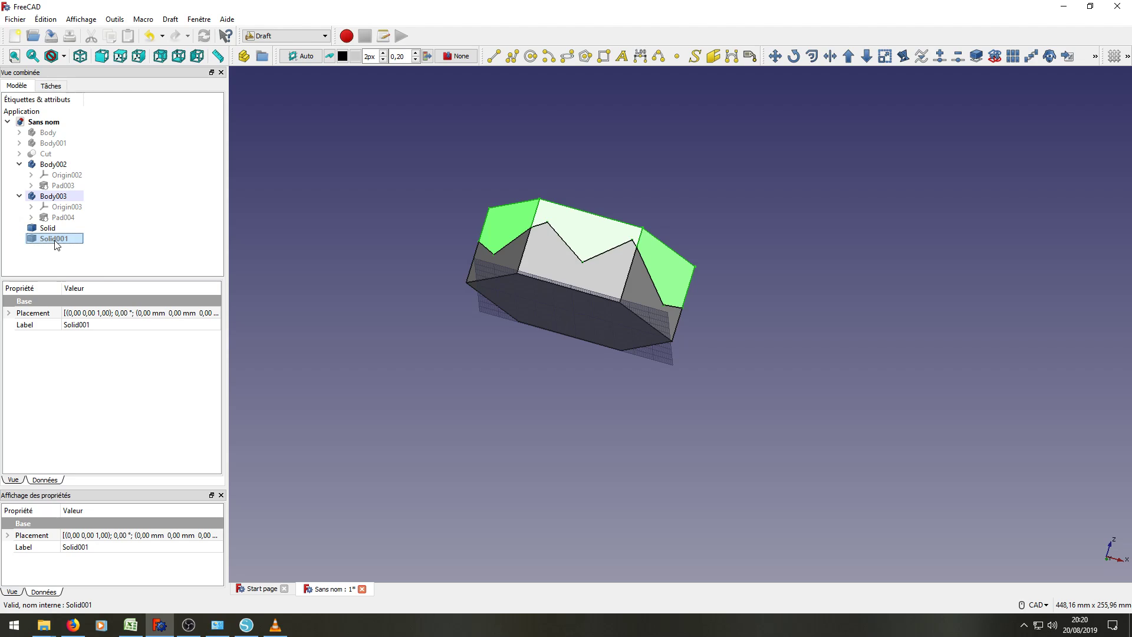
pyautogui.press('space')
pyautogui.click(50, 228)
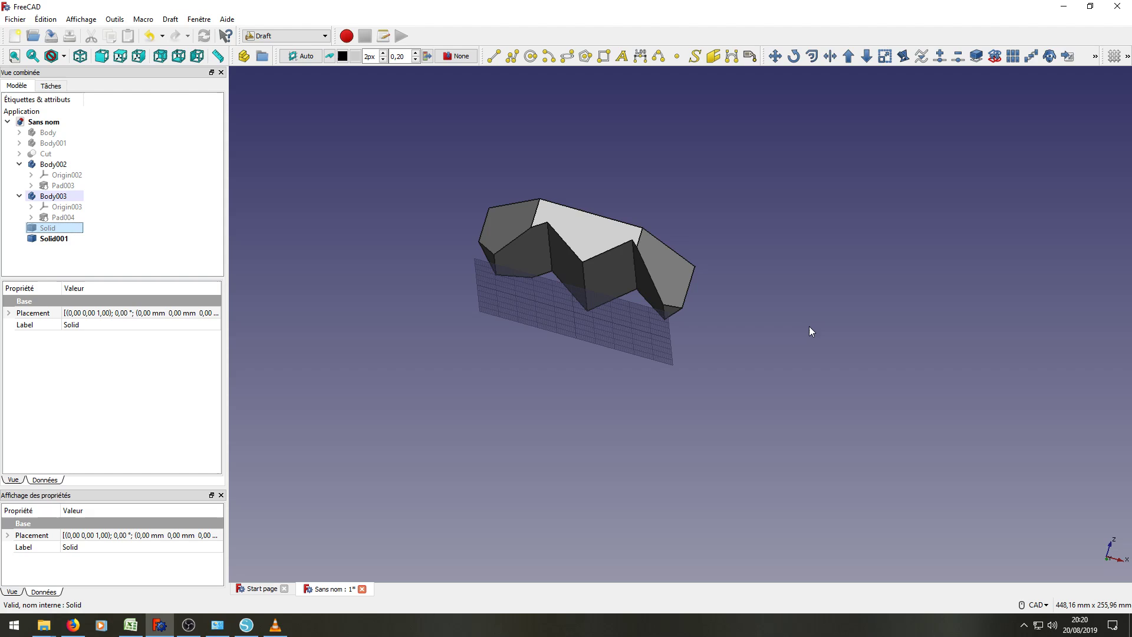
pyautogui.moveTo(771, 338)
pyautogui.mouseDown(button='middle')
pyautogui.moveTo(772, 303)
pyautogui.moveTo(752, 344)
pyautogui.moveTo(840, 318)
pyautogui.moveTo(767, 335)
pyautogui.mouseUp(button='middle')
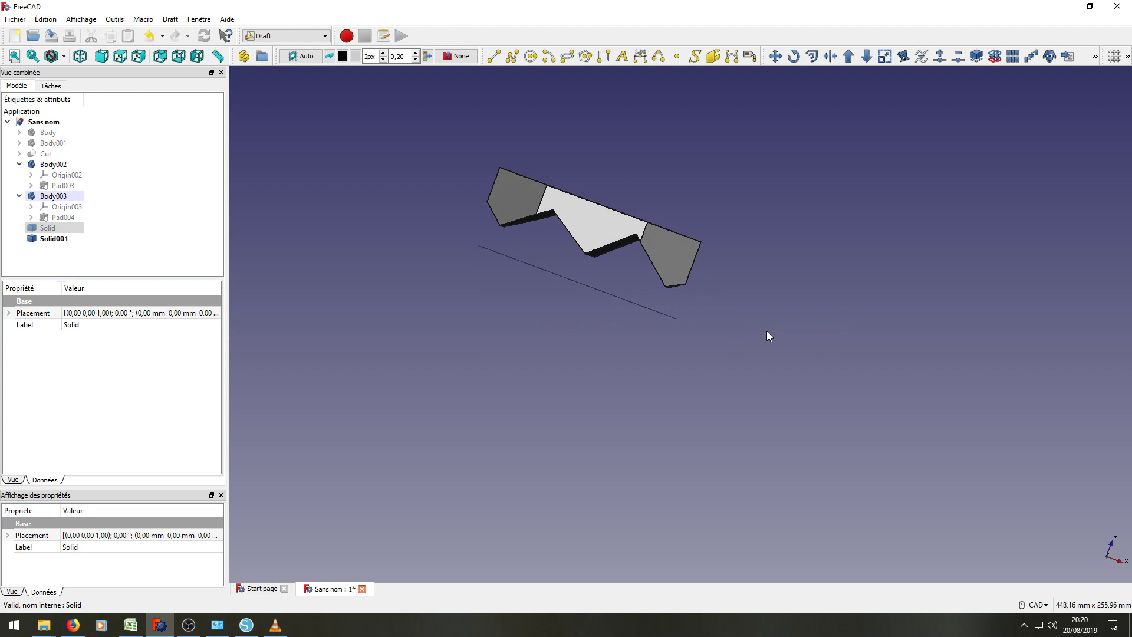